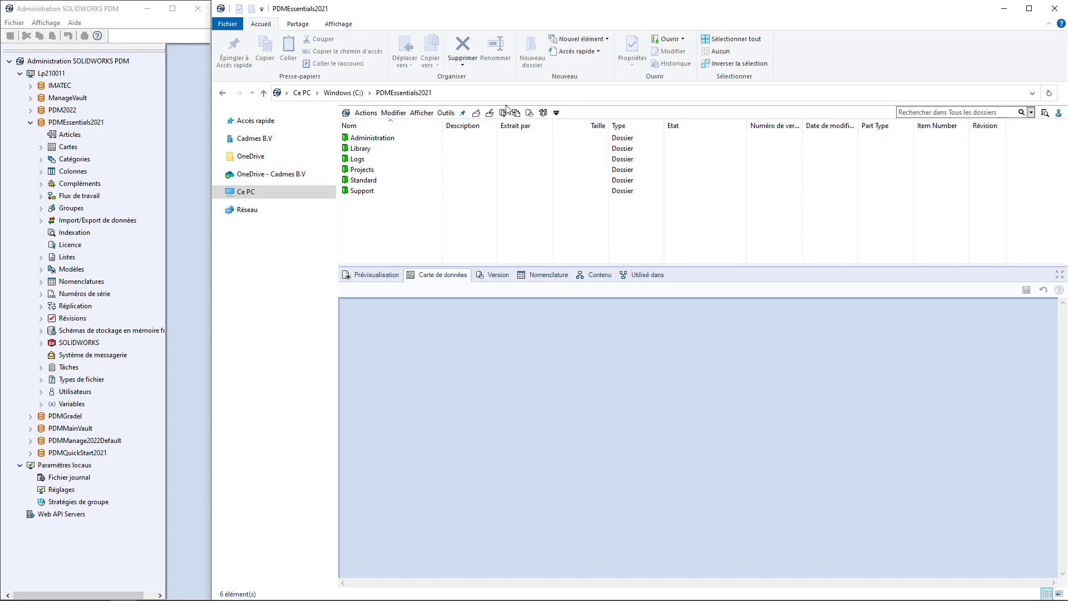
- Hide the Copier l'arborescence command in the vault's quick access toolbar, and show it again
{"action": "left_click", "coordinate": [556, 113]}
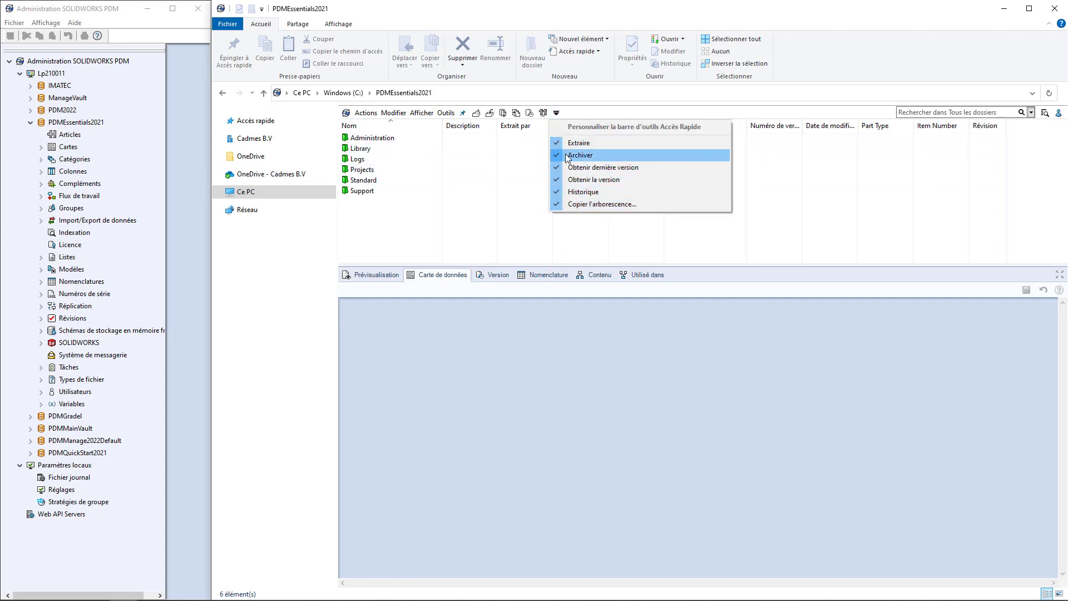
{"action": "left_click", "coordinate": [558, 204]}
{"action": "left_click", "coordinate": [543, 113]}
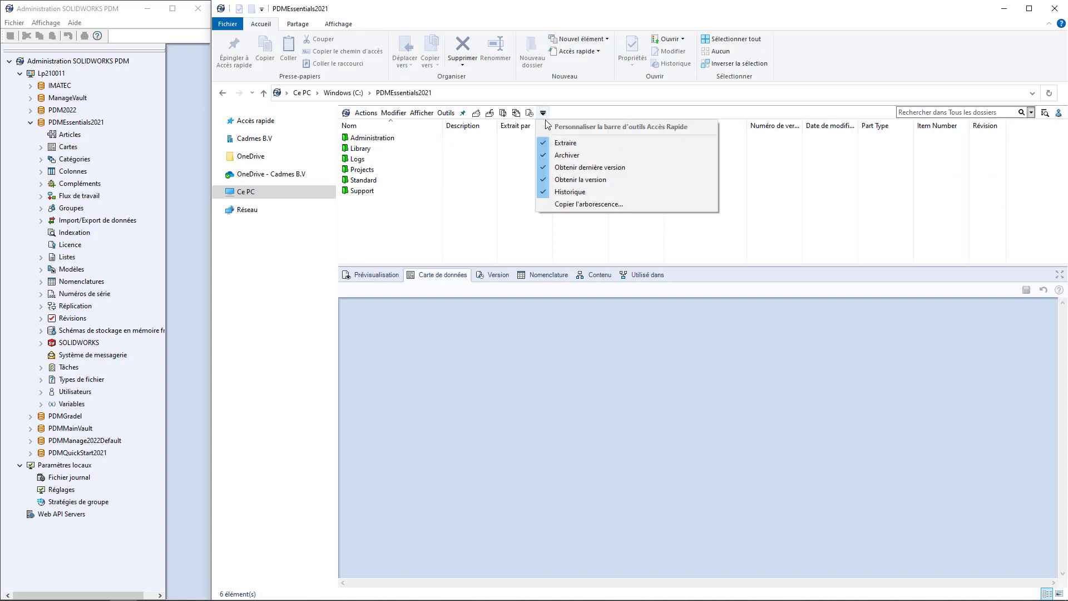
{"action": "left_click", "coordinate": [543, 203]}
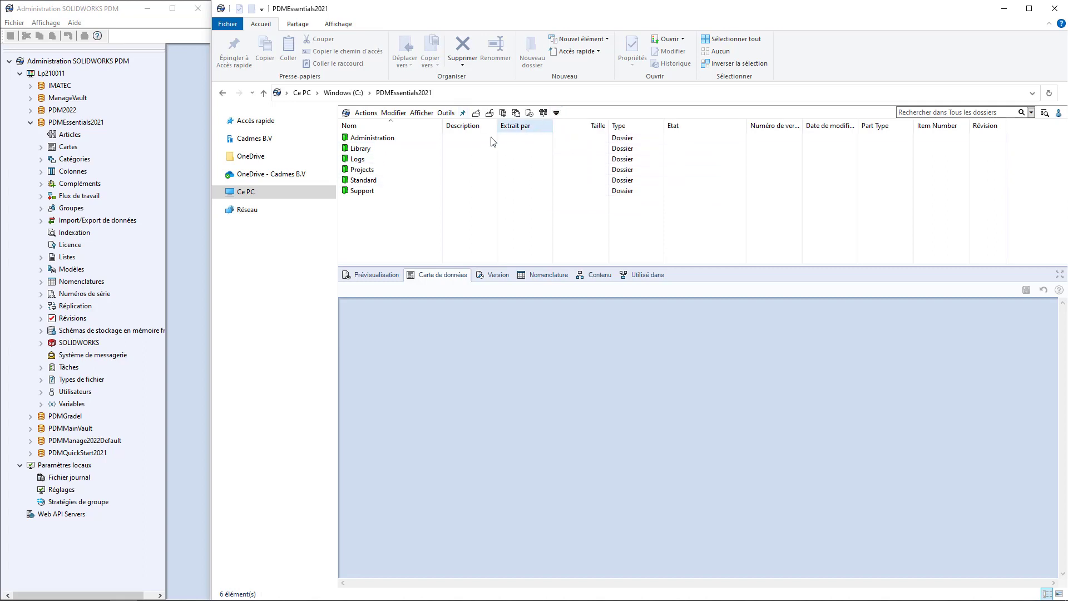
- In the SOLIDWORKS PDM Administration tool, open the Barre d'outils Accès Rapide settings for the users of the PDMEssentials2021 vault
{"action": "left_click", "coordinate": [195, 272]}
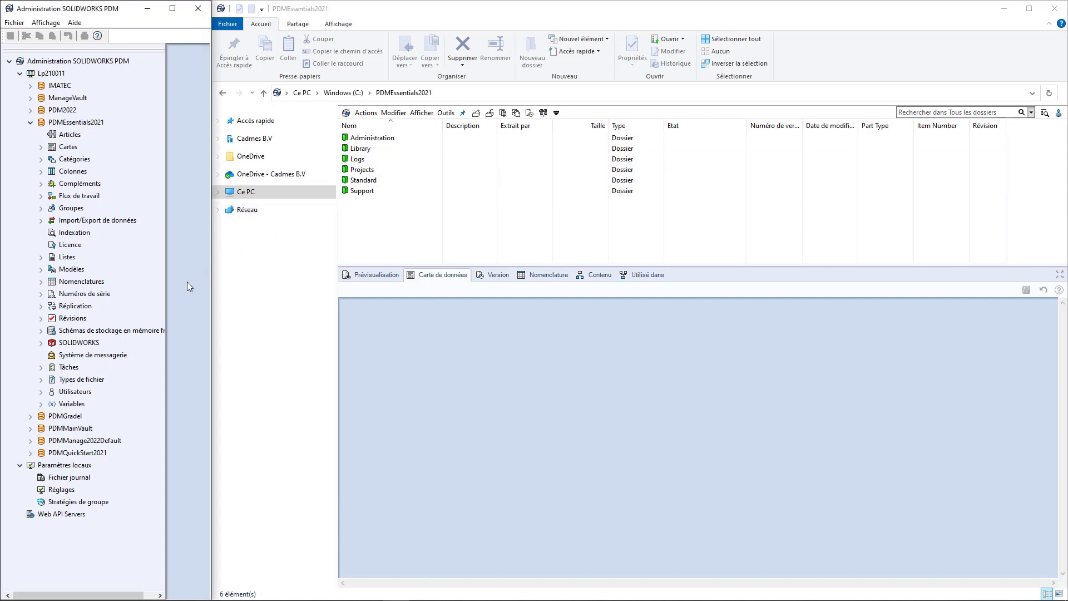
{"action": "right_click", "coordinate": [71, 393]}
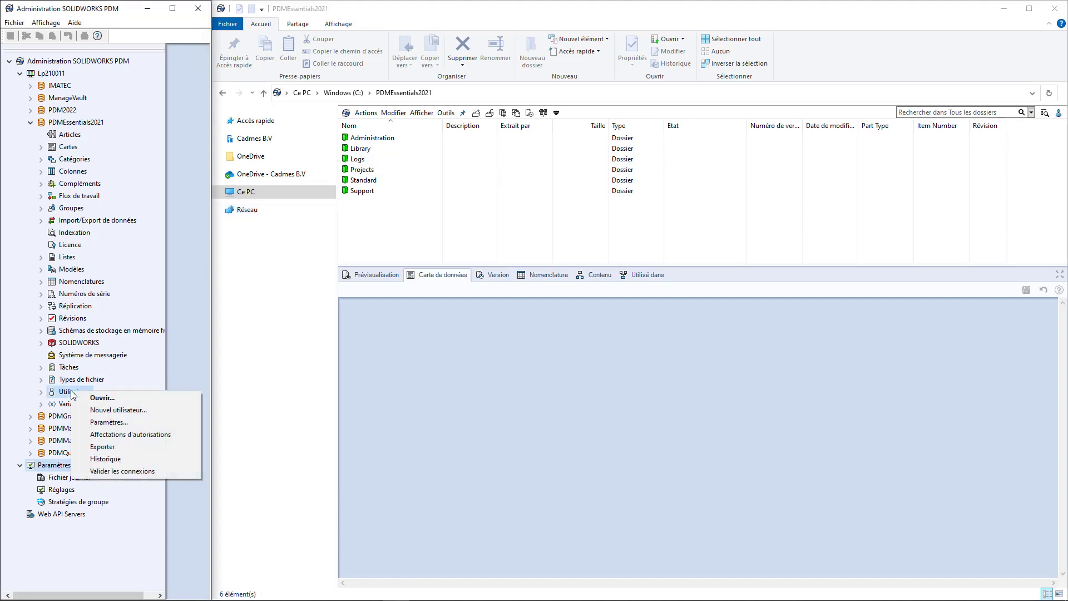
{"action": "left_click", "coordinate": [53, 391]}
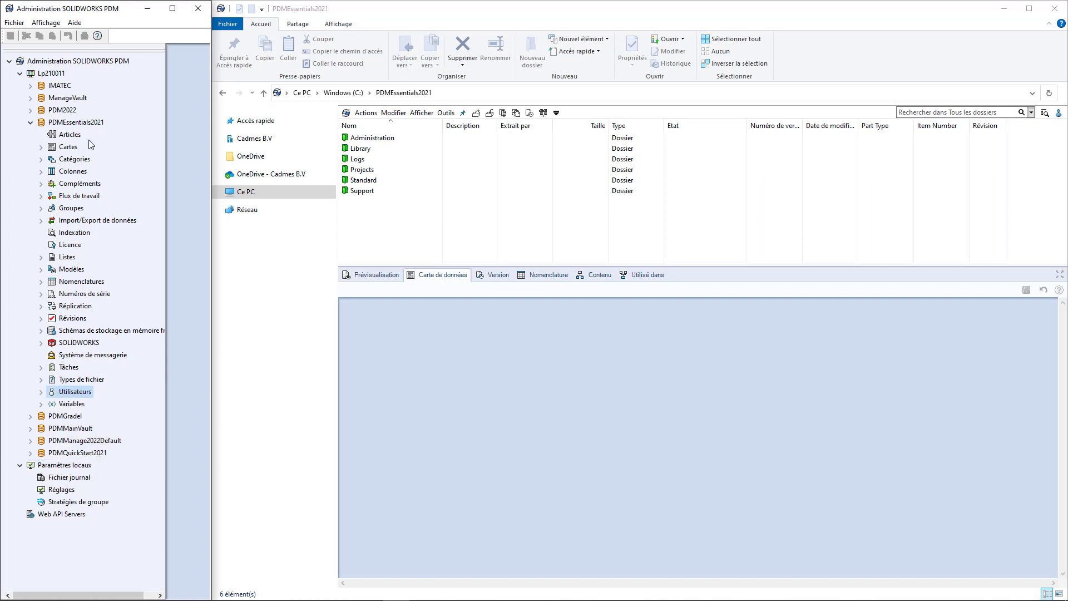
{"action": "right_click", "coordinate": [86, 393]}
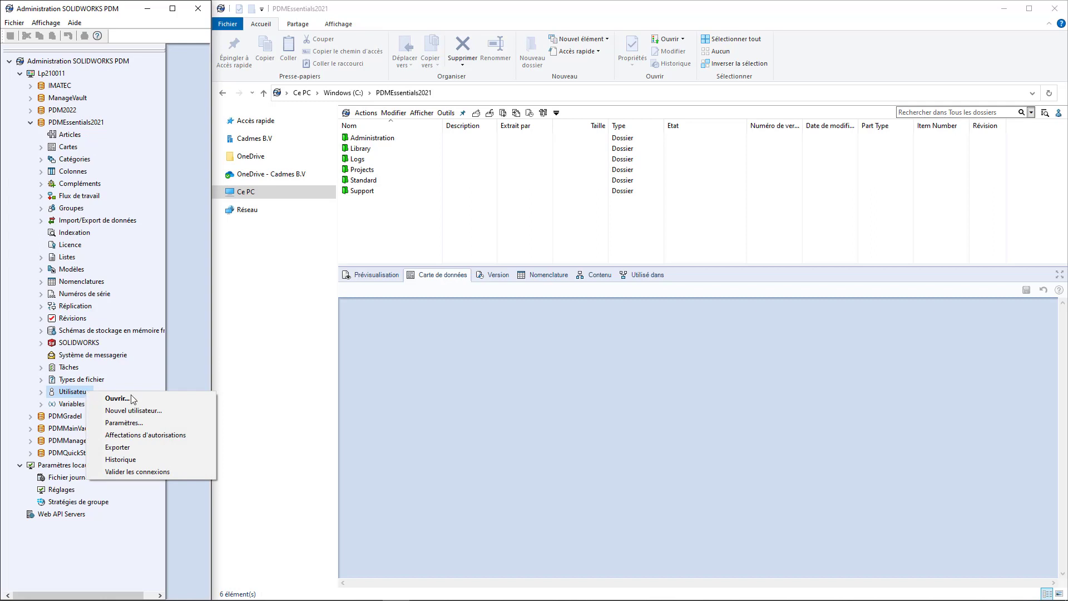
{"action": "left_click", "coordinate": [135, 425]}
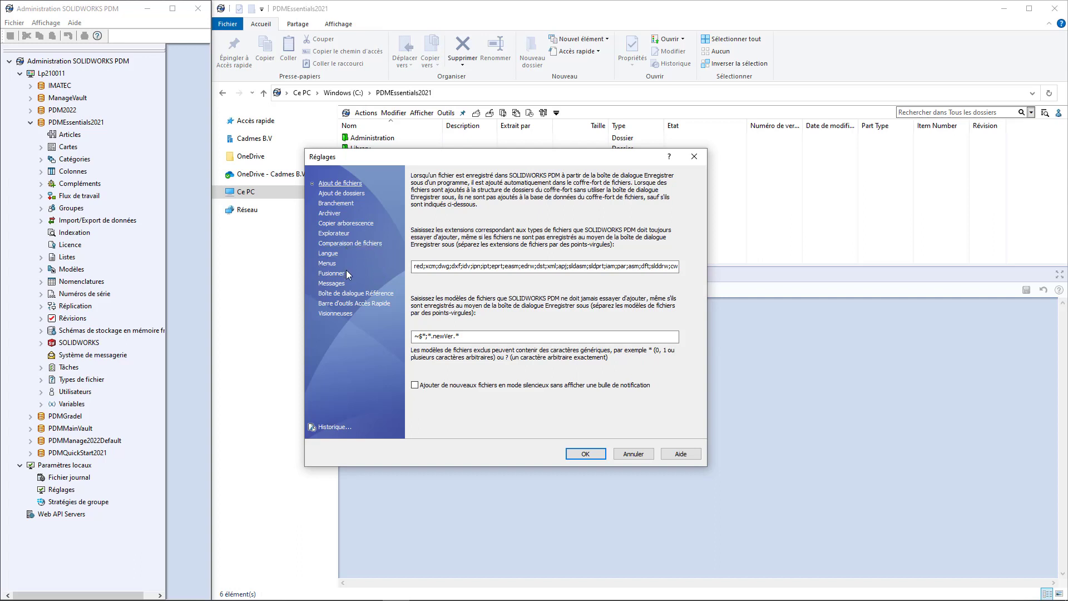
{"action": "left_click", "coordinate": [340, 305]}
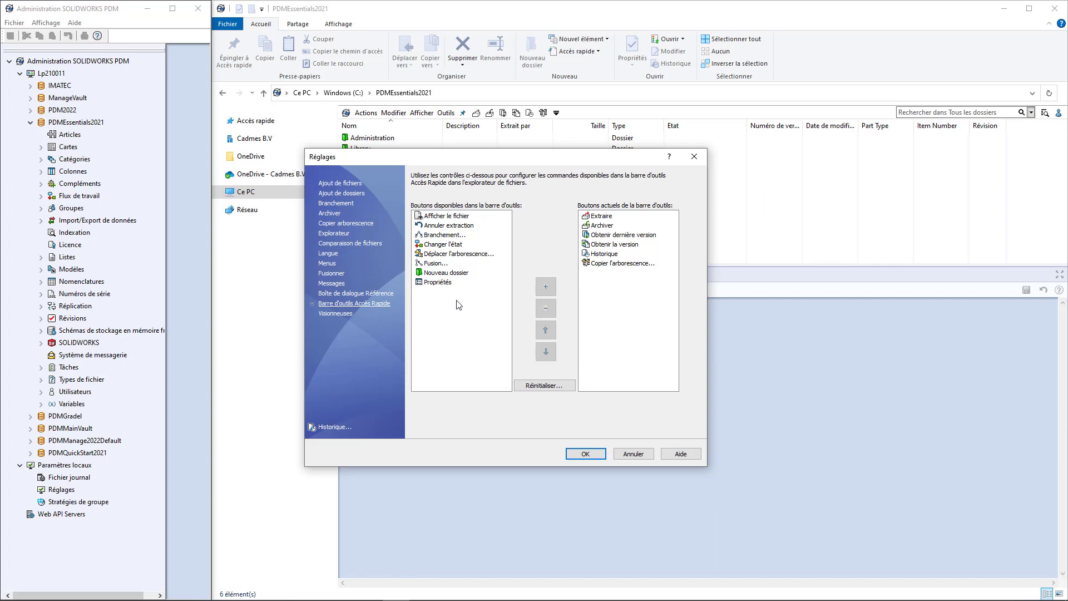
- Add Changer l'état and Nouveau dossier to the current toolbar commands and save the settings, overwriting the existing user and group settings
{"action": "left_click", "coordinate": [448, 244]}
{"action": "left_click", "coordinate": [547, 287]}
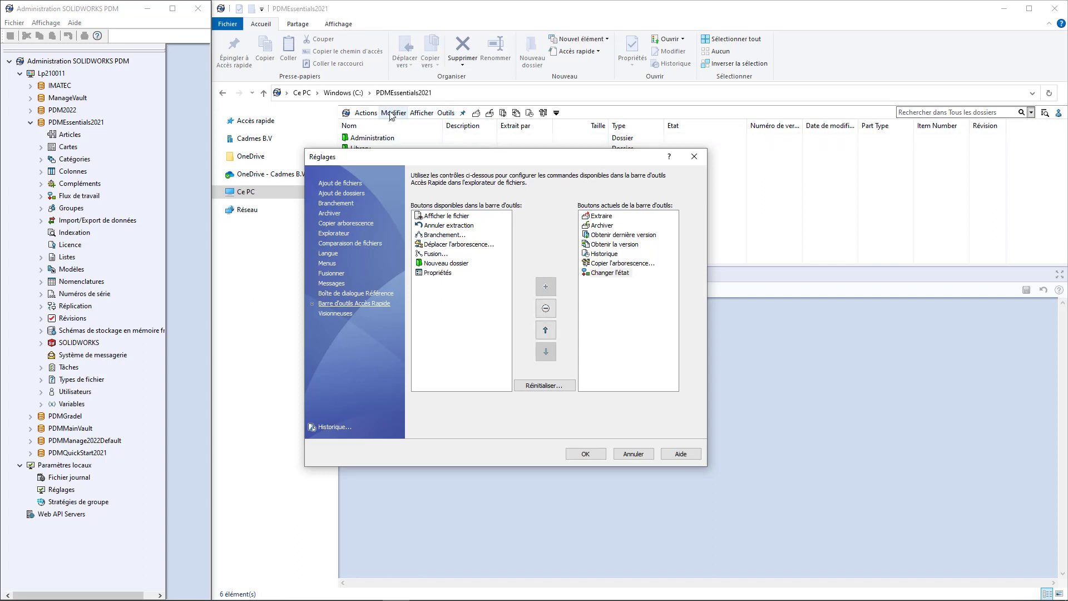
{"action": "left_click", "coordinate": [450, 263]}
{"action": "left_click", "coordinate": [545, 286]}
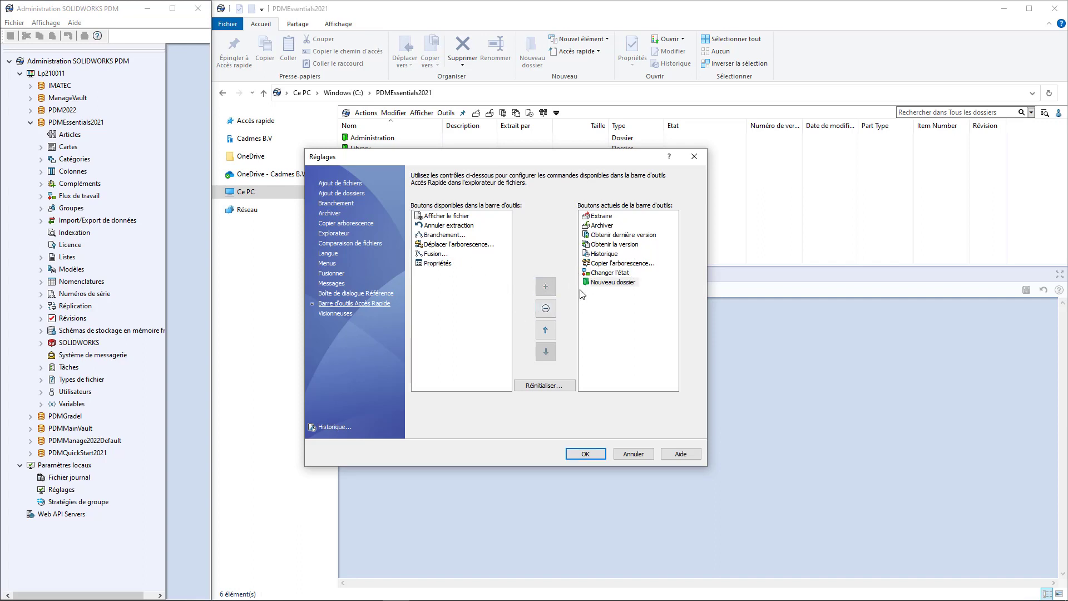
{"action": "left_click", "coordinate": [598, 265]}
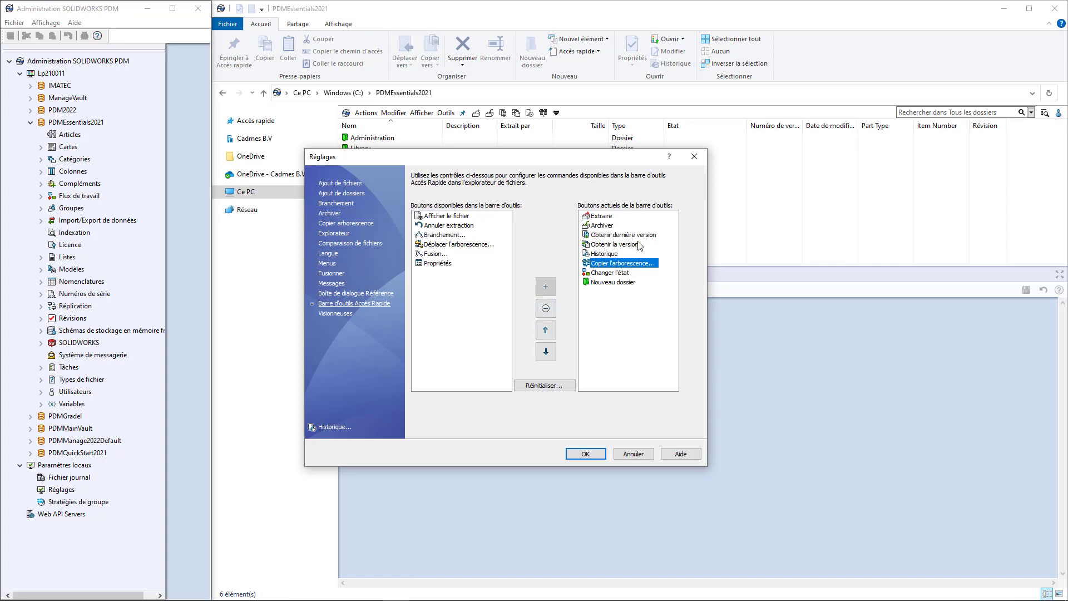
{"action": "left_click", "coordinate": [594, 458]}
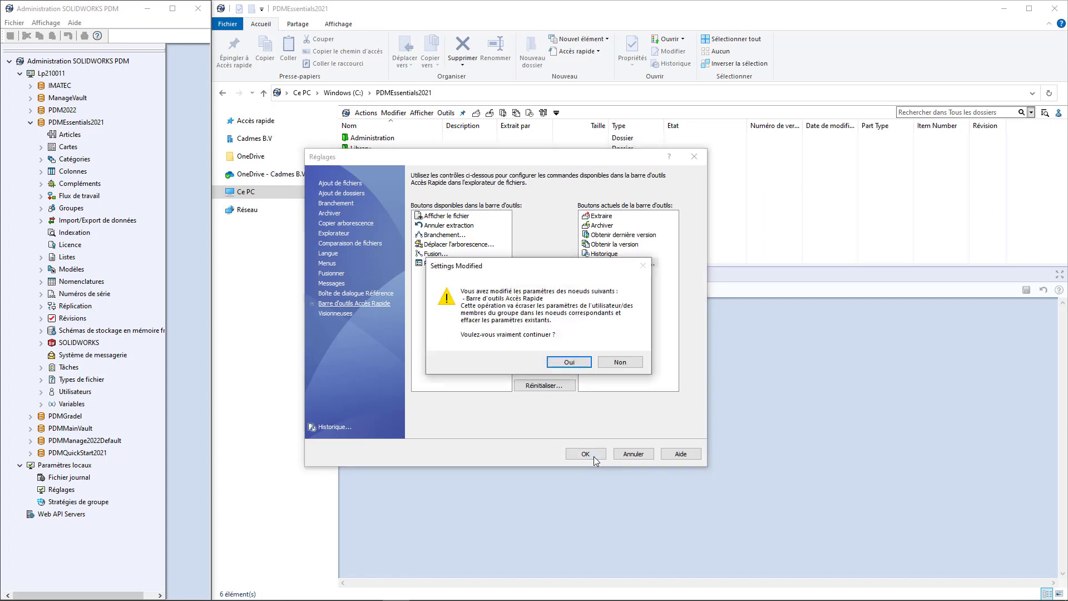
{"action": "left_click", "coordinate": [568, 362]}
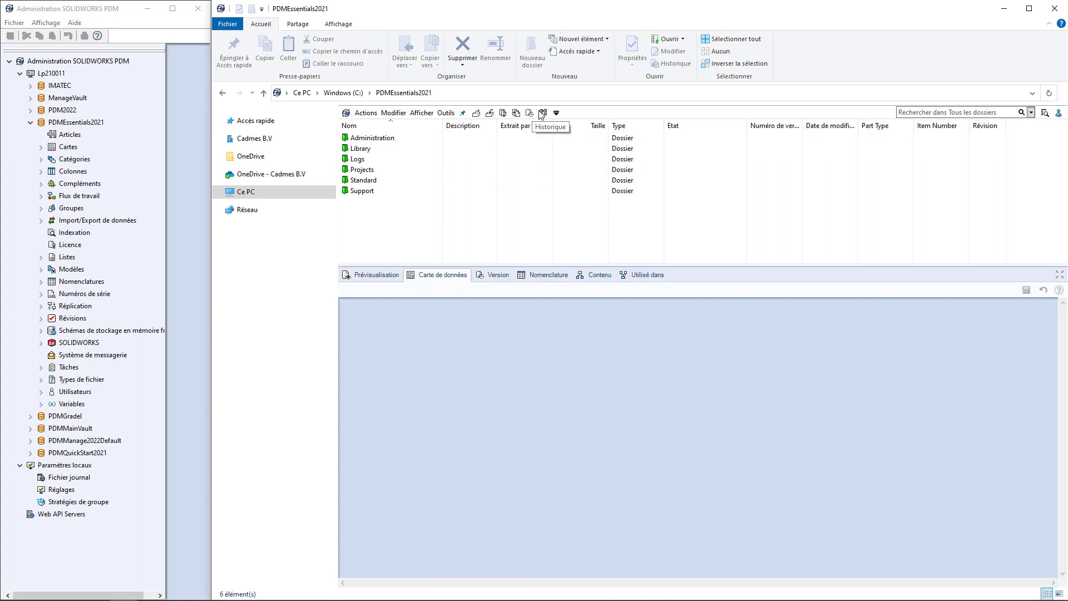
- Leave the vault view in the file explorer and reopen the PDMEssentials2021 vault from the Windows (C:) drive
{"action": "left_click", "coordinate": [1058, 115]}
{"action": "left_click", "coordinate": [1033, 161]}
{"action": "double_click", "coordinate": [923, 124]}
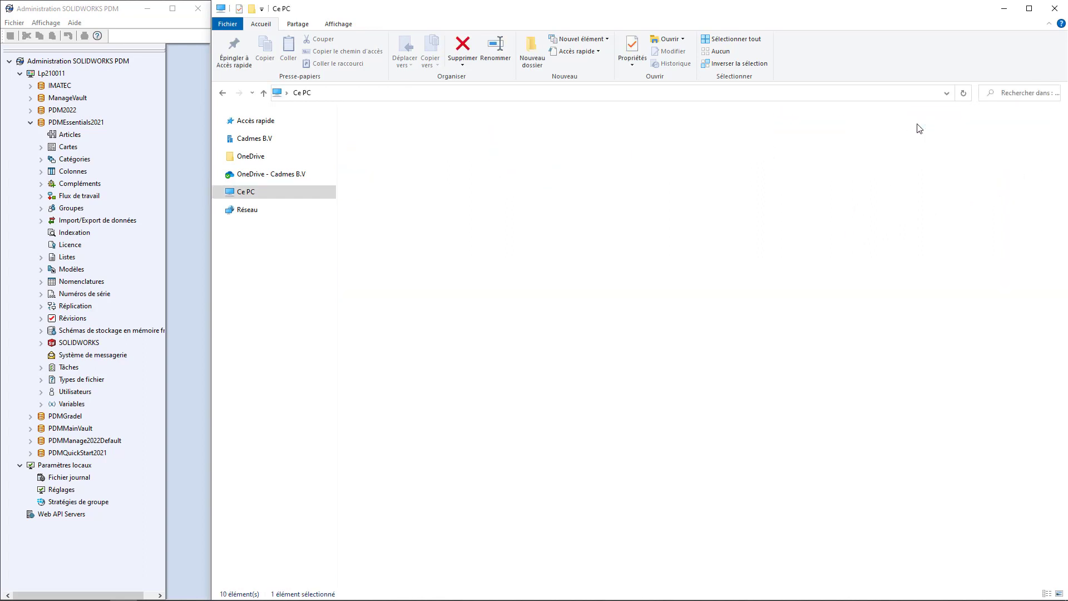
{"action": "double_click", "coordinate": [440, 224]}
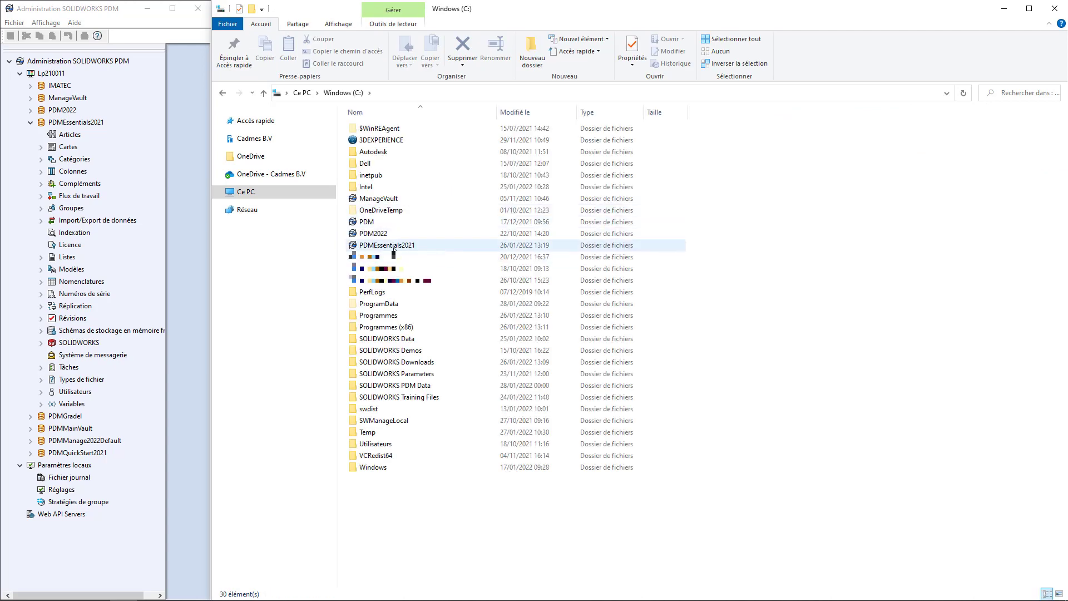
{"action": "double_click", "coordinate": [393, 249]}
{"action": "left_click", "coordinate": [745, 358]}
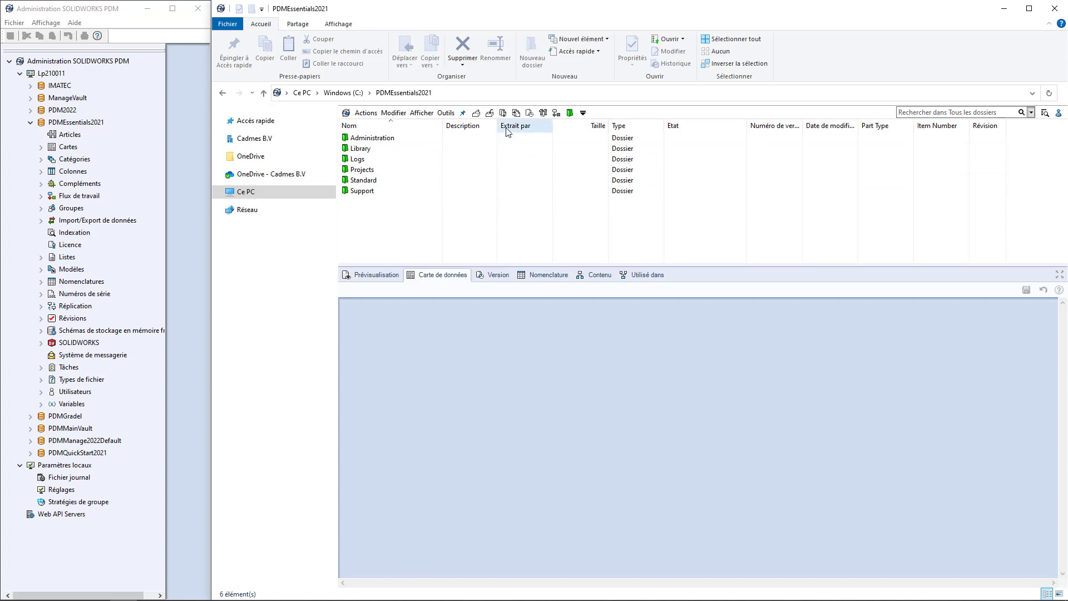
- Limit the vault's quick search to Description, search all folders for "joint", and review the search options
{"action": "left_click", "coordinate": [962, 111]}
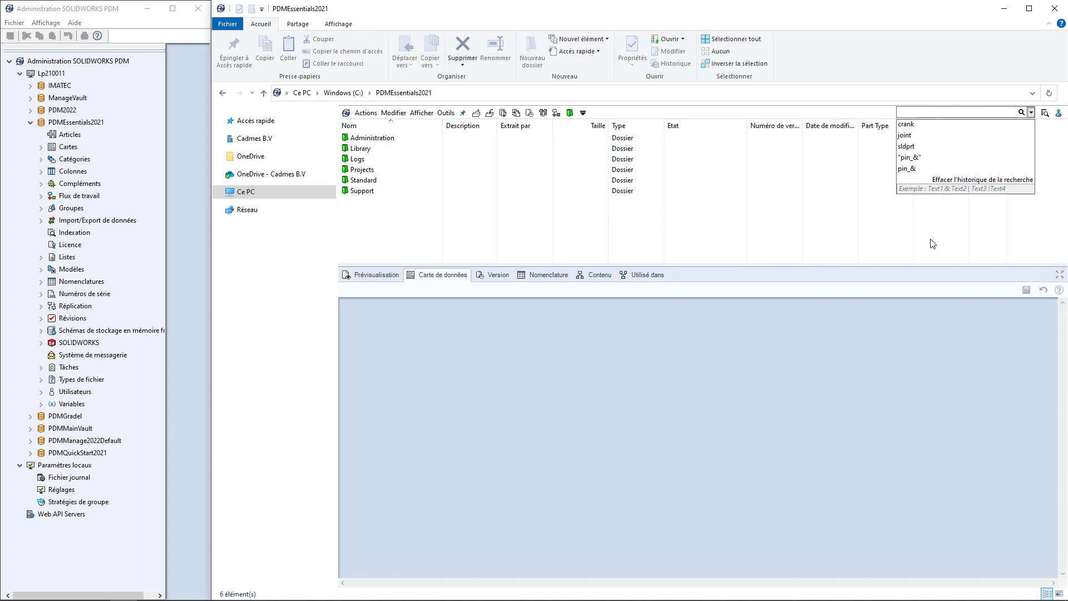
{"action": "left_click", "coordinate": [985, 181]}
{"action": "left_click", "coordinate": [1031, 113]}
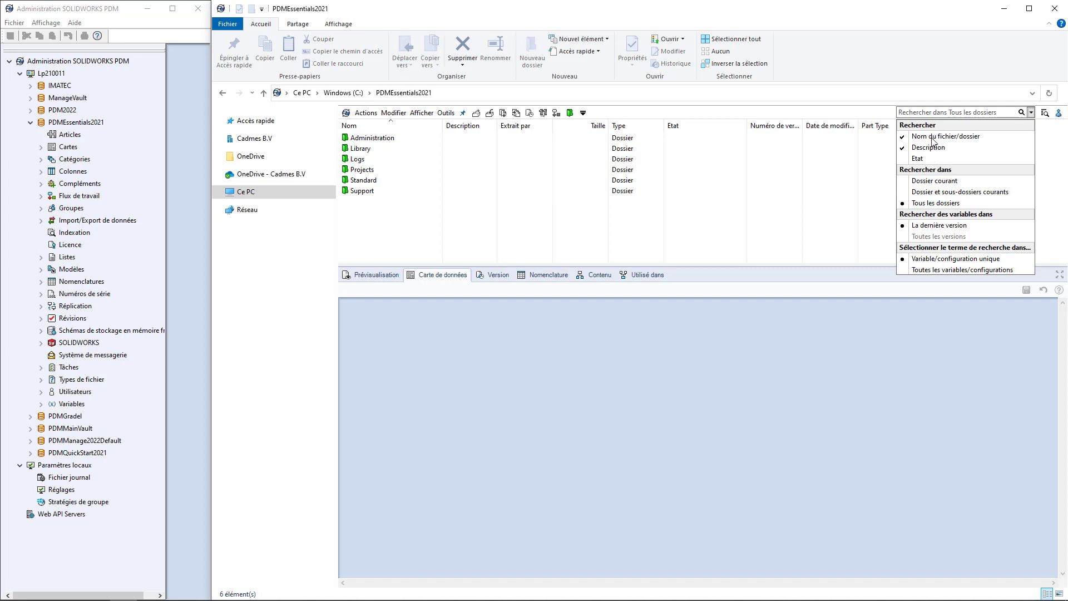
{"action": "left_click", "coordinate": [929, 113]}
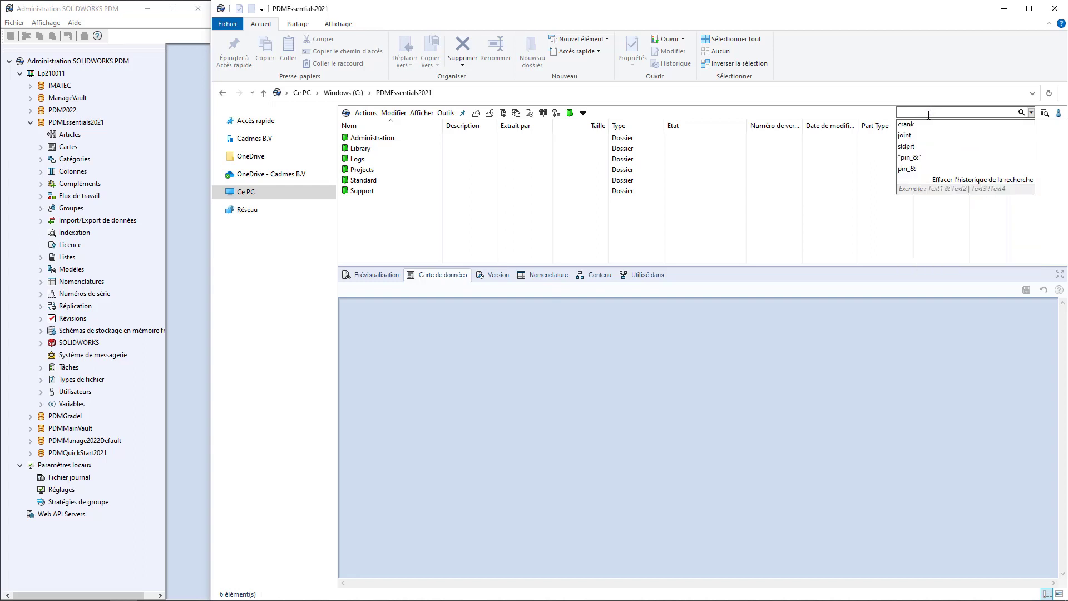
{"action": "type", "text": "joint"}
{"action": "key", "text": "Return"}
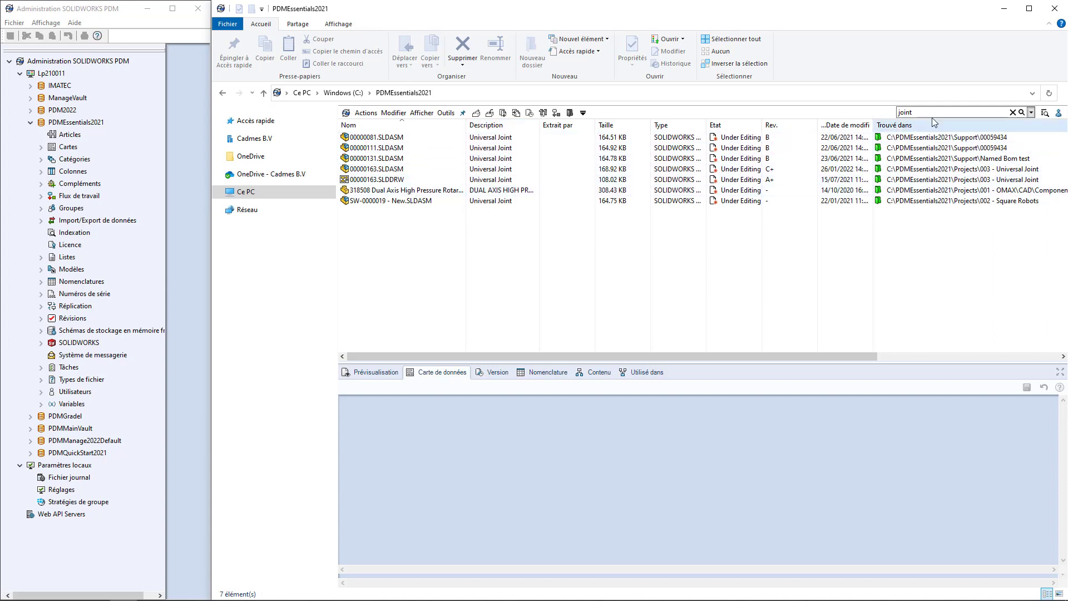
{"action": "left_click", "coordinate": [1031, 113]}
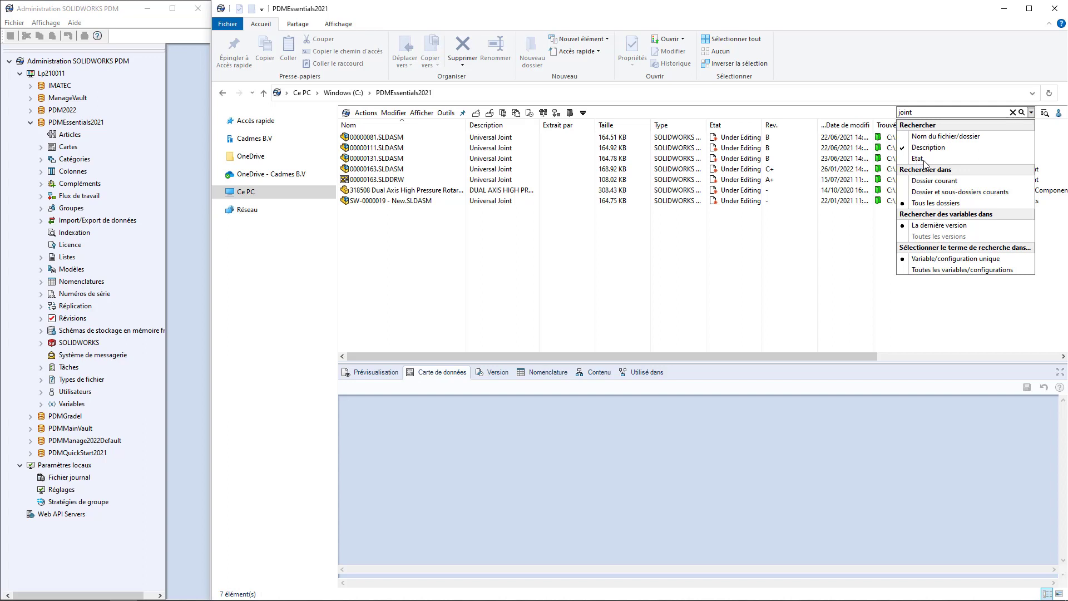
{"action": "left_click", "coordinate": [678, 246]}
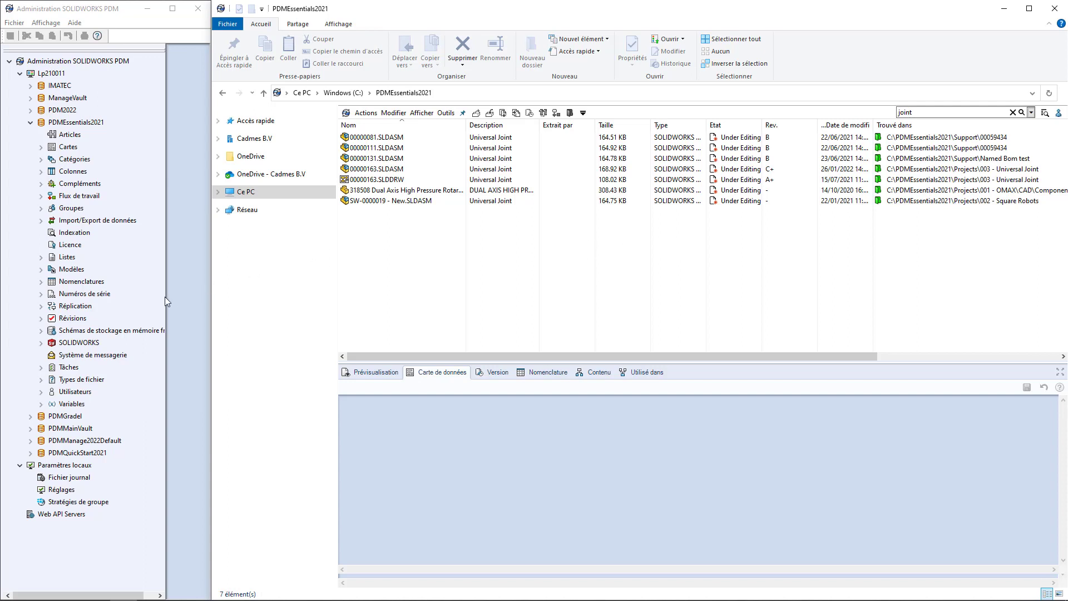
- In the Administration tool, open the QuickSearch list among the quick search variable lists of PDMEssentials2021 and widen its Variable column
{"action": "left_click", "coordinate": [59, 393]}
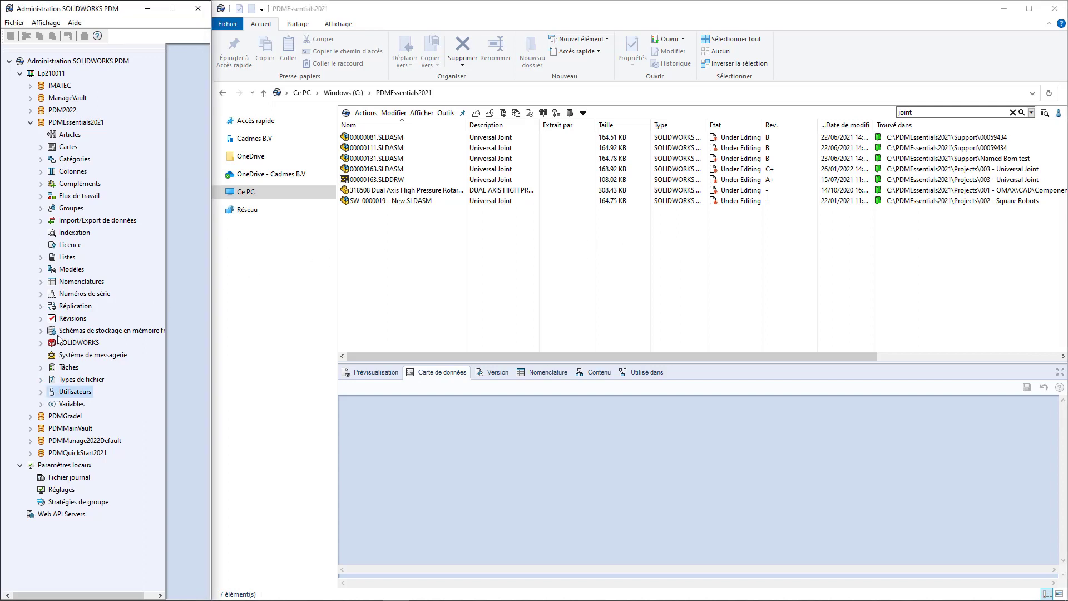
{"action": "left_click", "coordinate": [41, 257]}
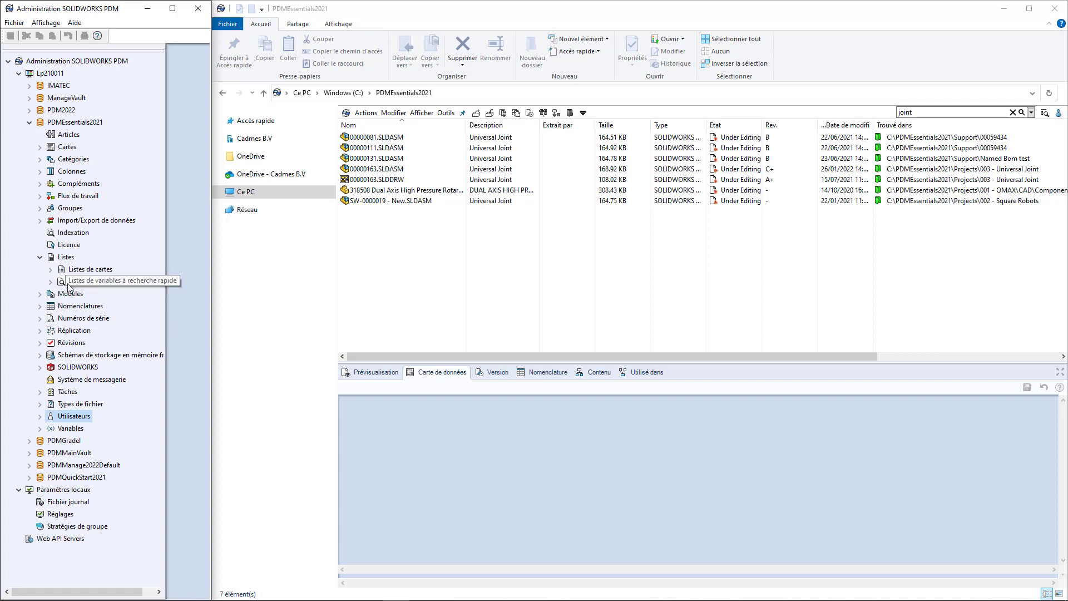
{"action": "left_click", "coordinate": [50, 282]}
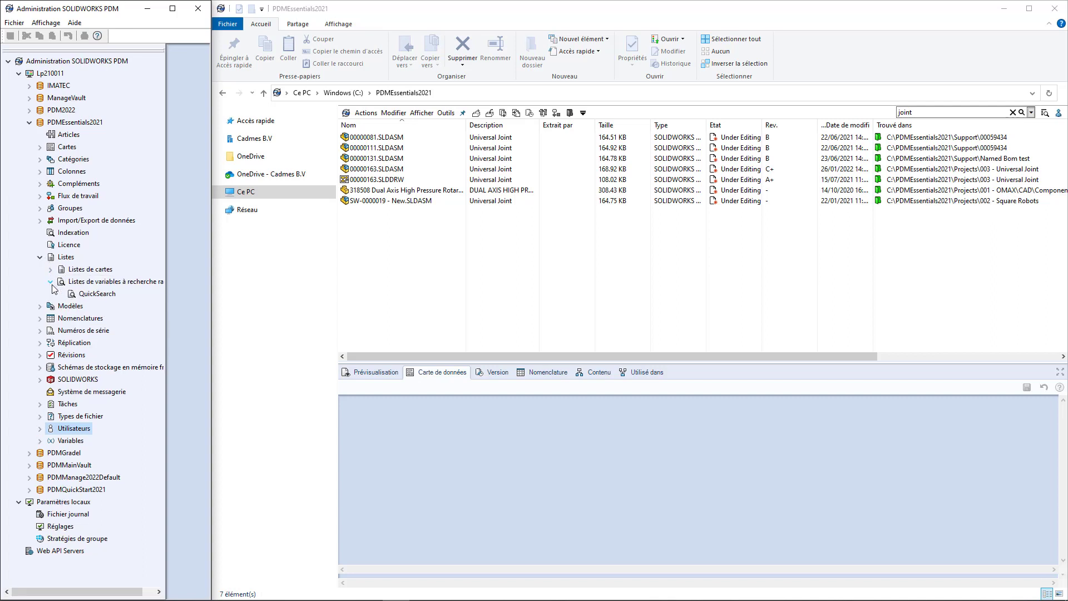
{"action": "left_click", "coordinate": [83, 293]}
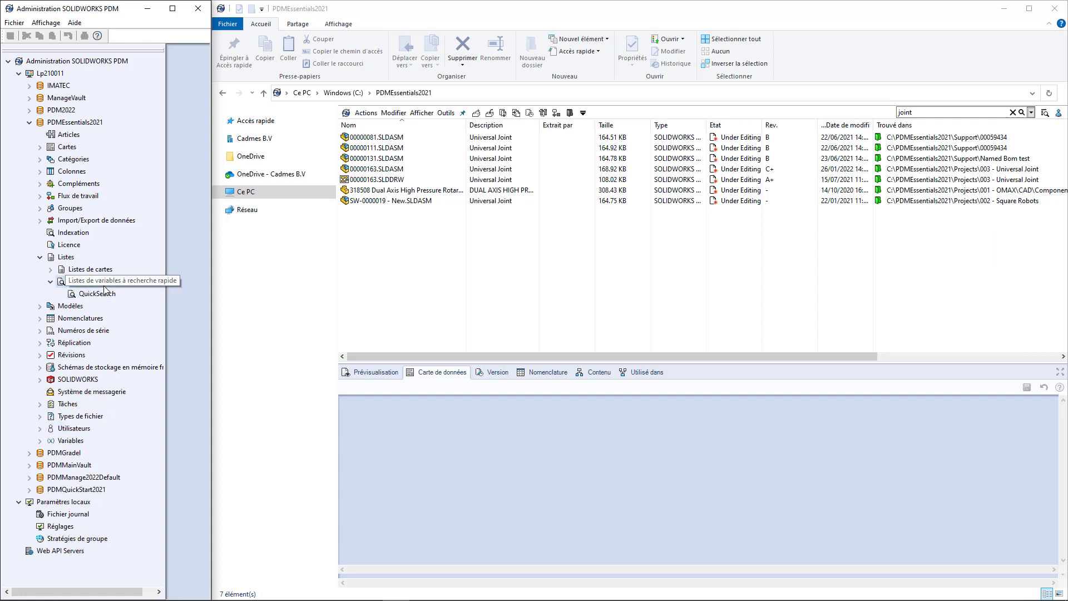
{"action": "right_click", "coordinate": [109, 285]}
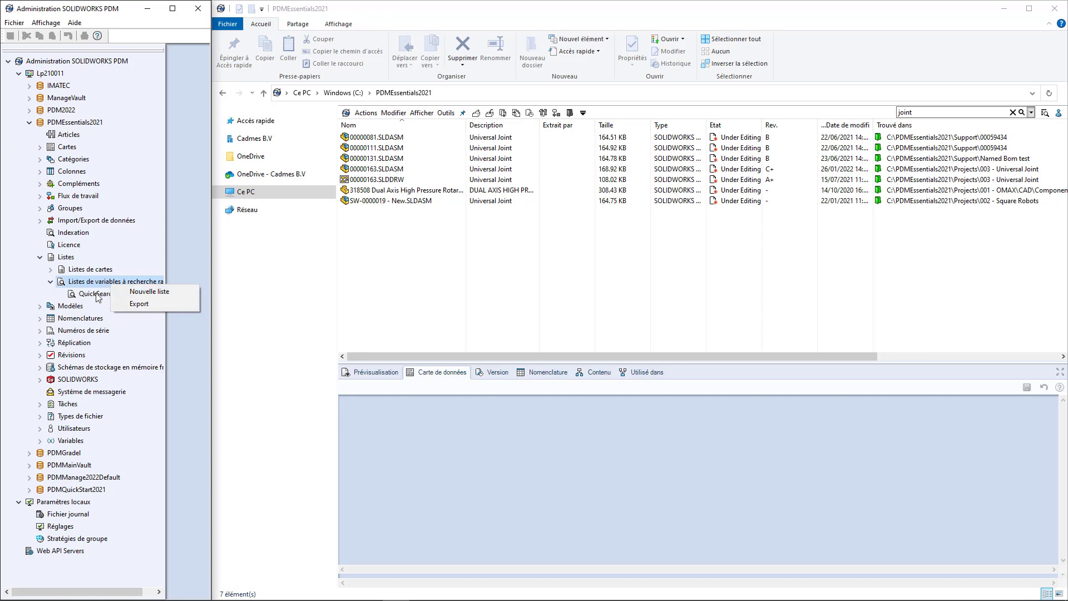
{"action": "left_click", "coordinate": [97, 297]}
{"action": "double_click", "coordinate": [97, 294]}
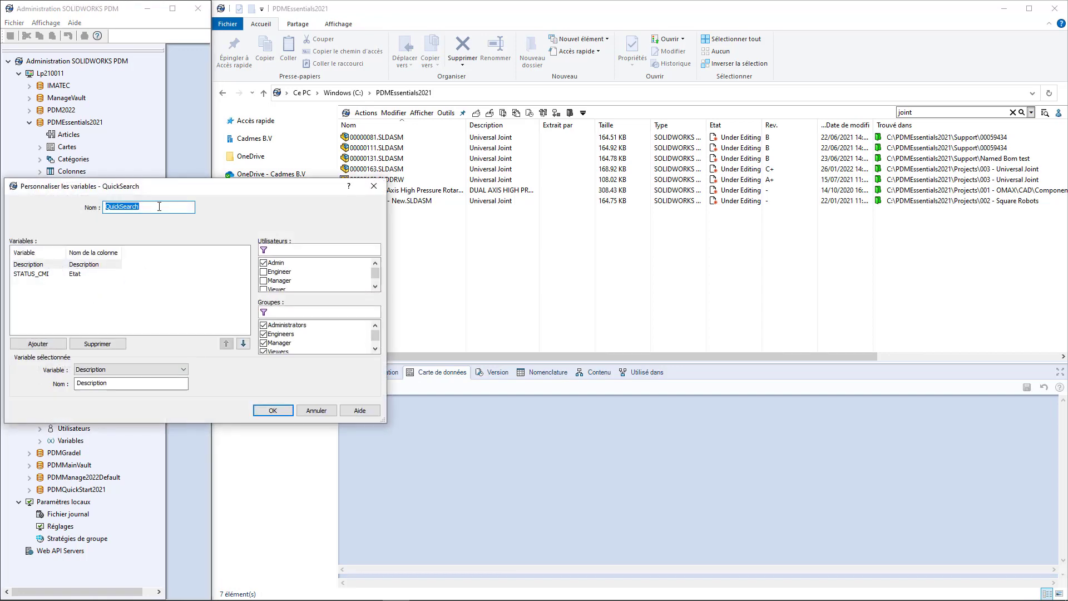
{"action": "left_click_drag", "start_coordinate": [170, 184], "coordinate": [276, 154]}
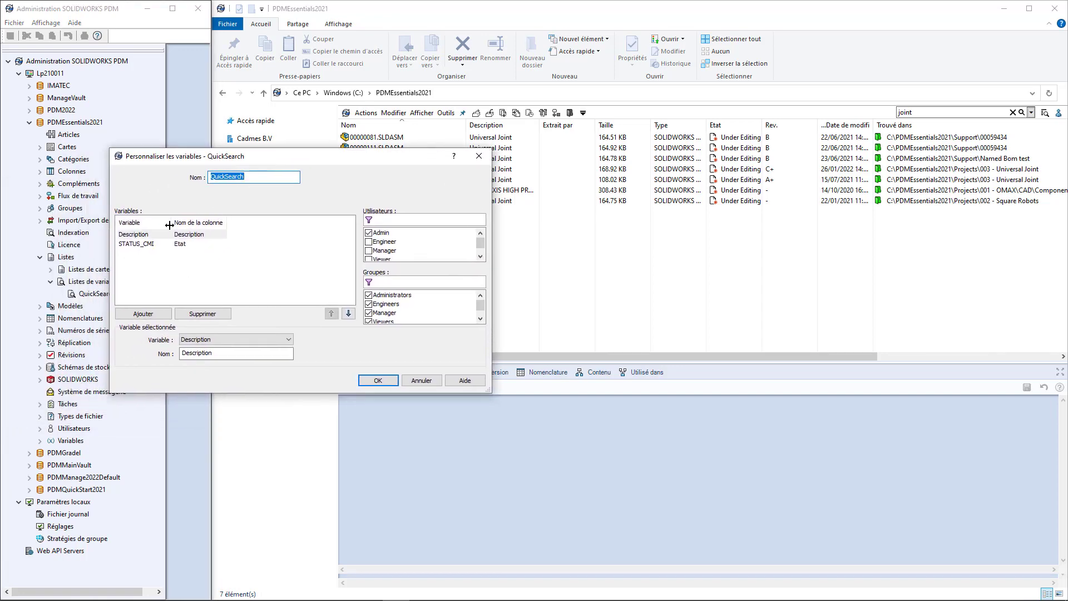
{"action": "left_click_drag", "start_coordinate": [169, 225], "coordinate": [182, 226]}
- Add the ITEM_NUMBER_CMI variable to the QuickSearch list
{"action": "left_click", "coordinate": [146, 235]}
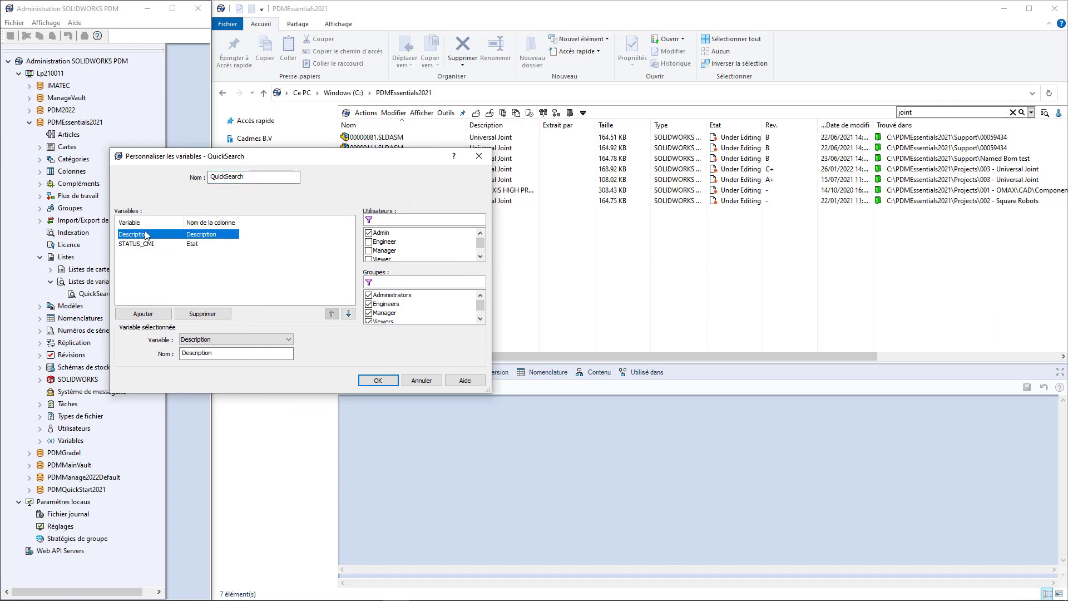
{"action": "left_click", "coordinate": [146, 314]}
{"action": "left_click", "coordinate": [232, 340]}
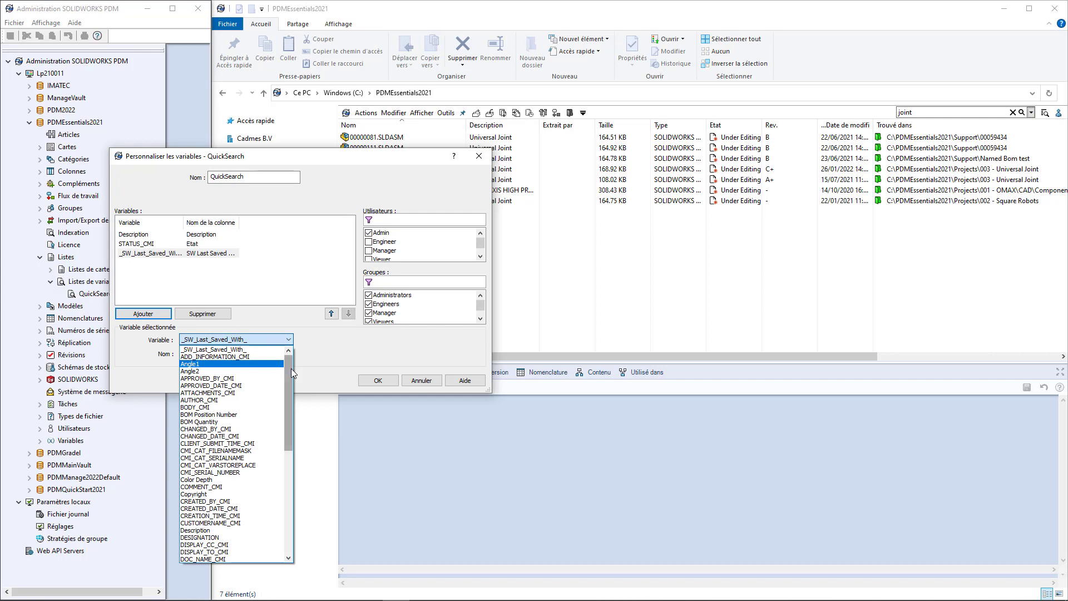
{"action": "left_click_drag", "start_coordinate": [292, 368], "coordinate": [297, 483]}
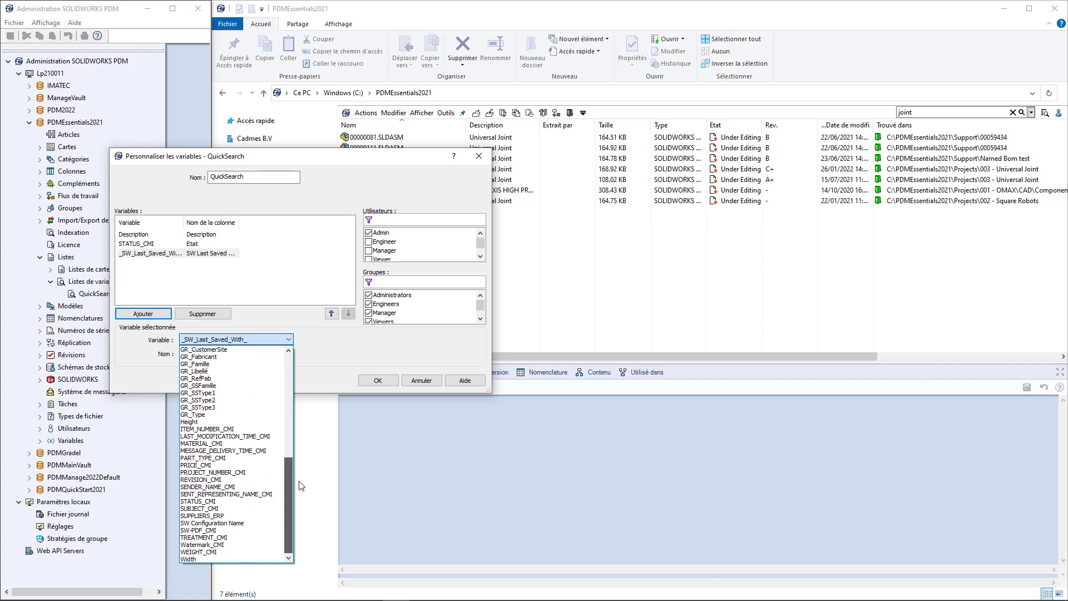
{"action": "left_click", "coordinate": [203, 433]}
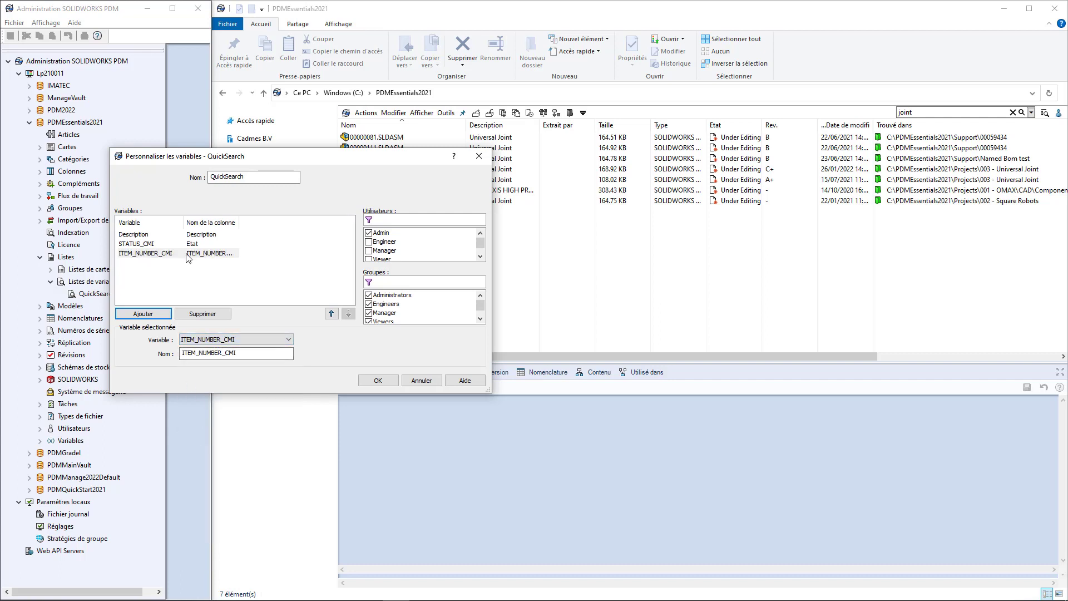
- Name the new variable's column "Item Number", enlarge the dialog to show all users and groups, and save the QuickSearch list
{"action": "left_click_drag", "start_coordinate": [237, 353], "coordinate": [130, 359]}
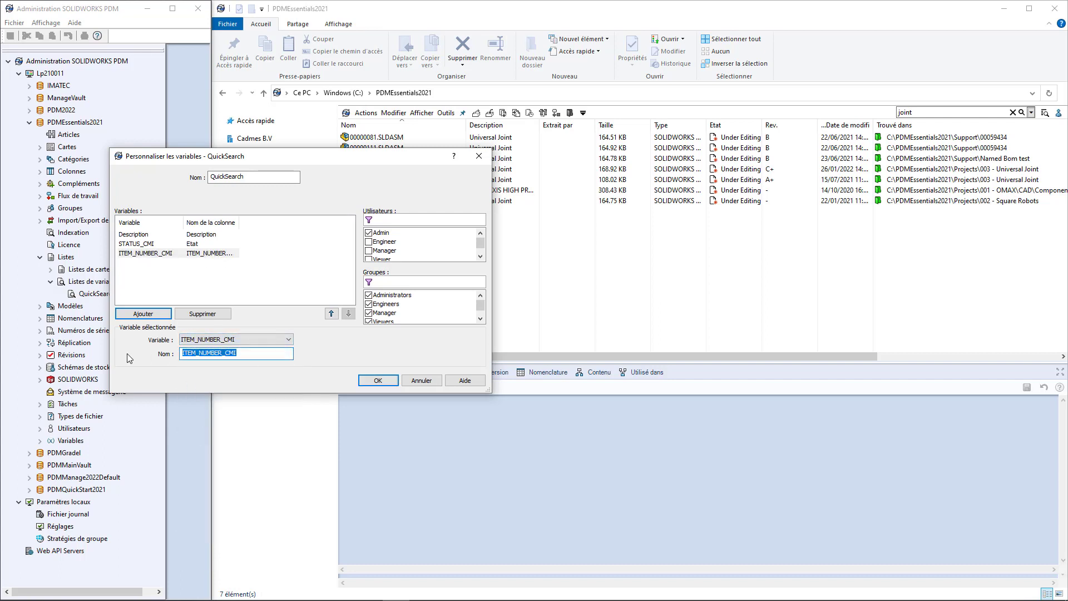
{"action": "type", "text": "Item Number"}
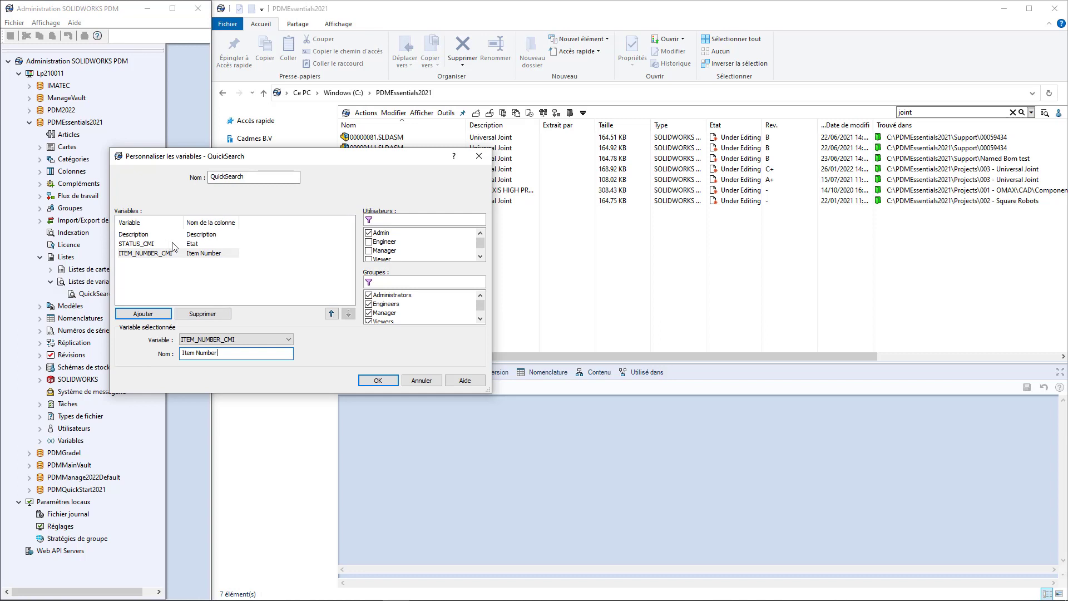
{"action": "left_click_drag", "start_coordinate": [490, 392], "coordinate": [490, 421]}
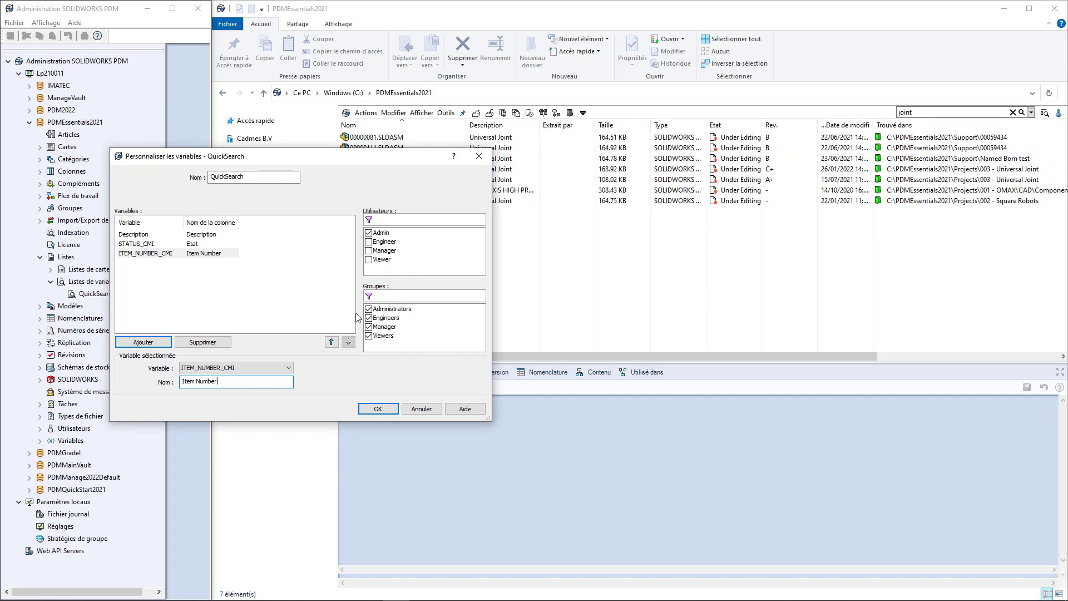
{"action": "left_click", "coordinate": [378, 409]}
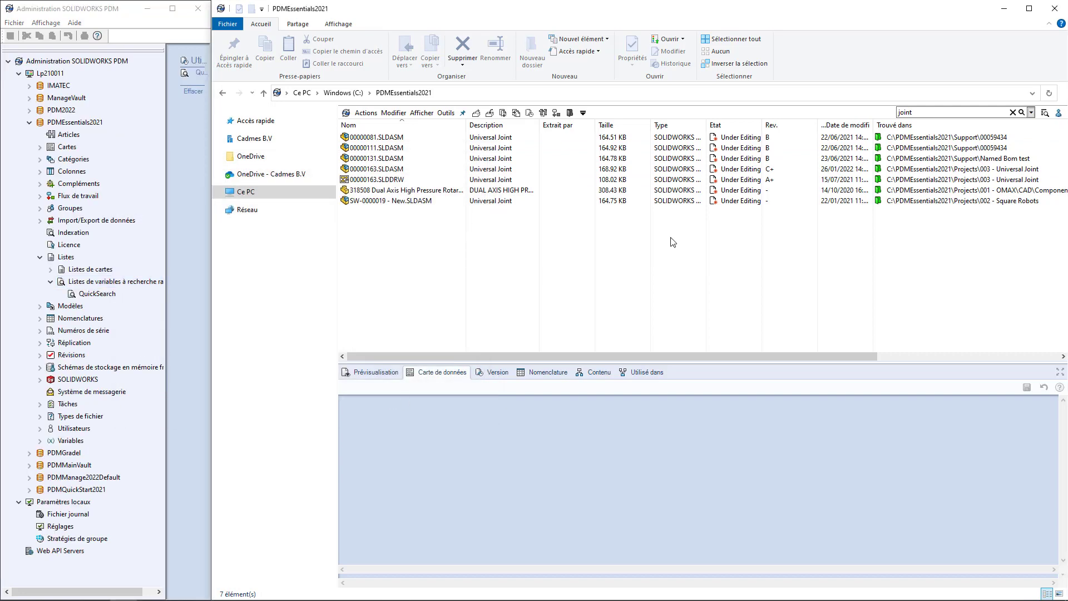
- In the file explorer, review the quick search options and move the Etat and Rev. columns ahead of Taille in the results
{"action": "left_click", "coordinate": [1030, 112]}
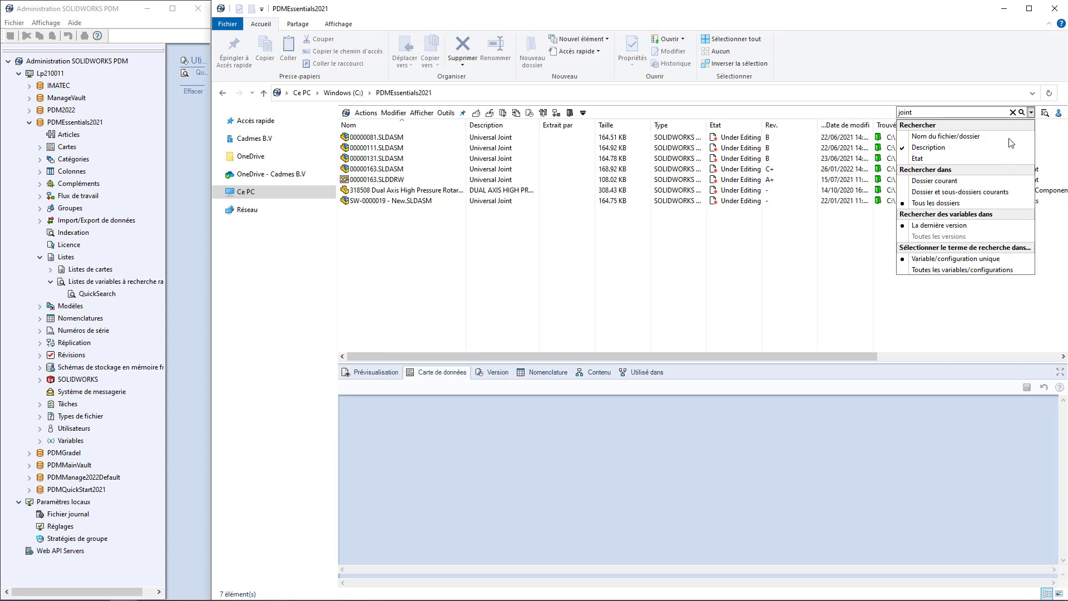
{"action": "left_click", "coordinate": [782, 277]}
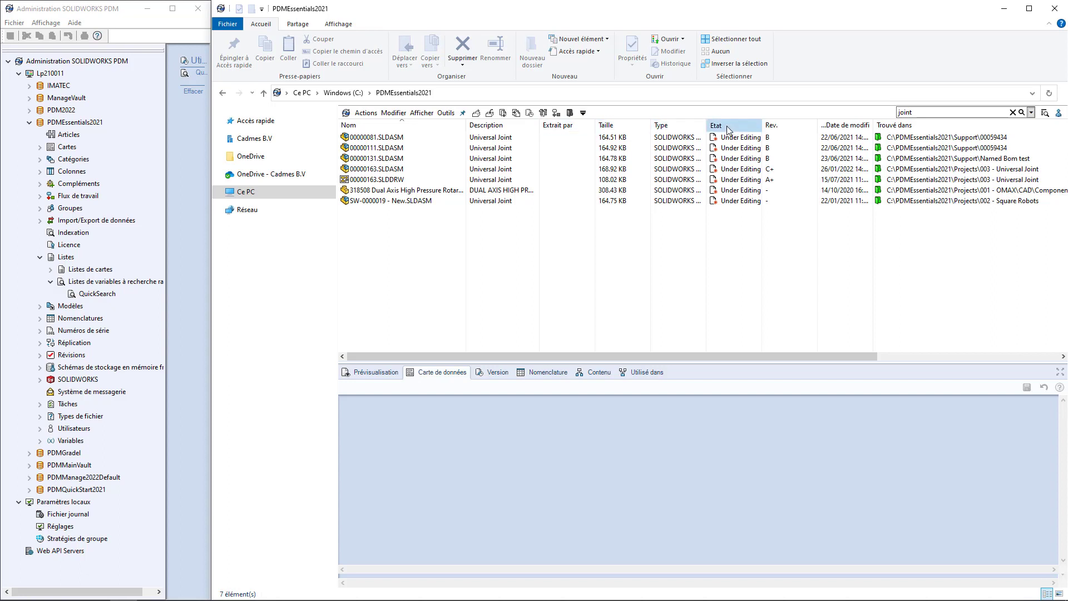
{"action": "left_click_drag", "start_coordinate": [728, 127], "coordinate": [604, 126]}
{"action": "left_click_drag", "start_coordinate": [778, 126], "coordinate": [622, 127]}
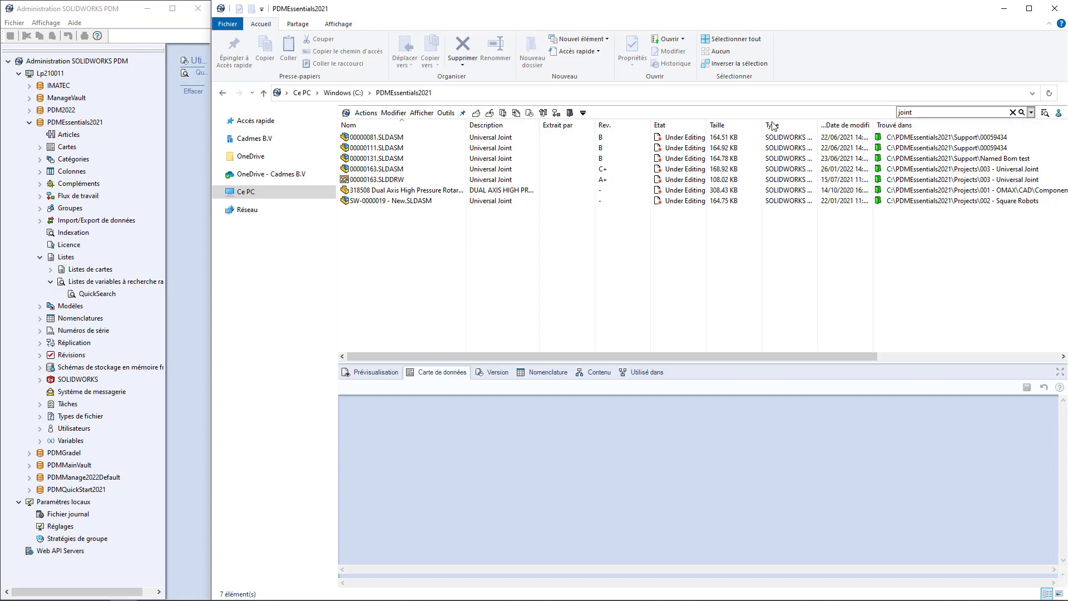
- Check which column sets are available for the search results, and clear the quick search for "joint"
{"action": "right_click", "coordinate": [671, 130]}
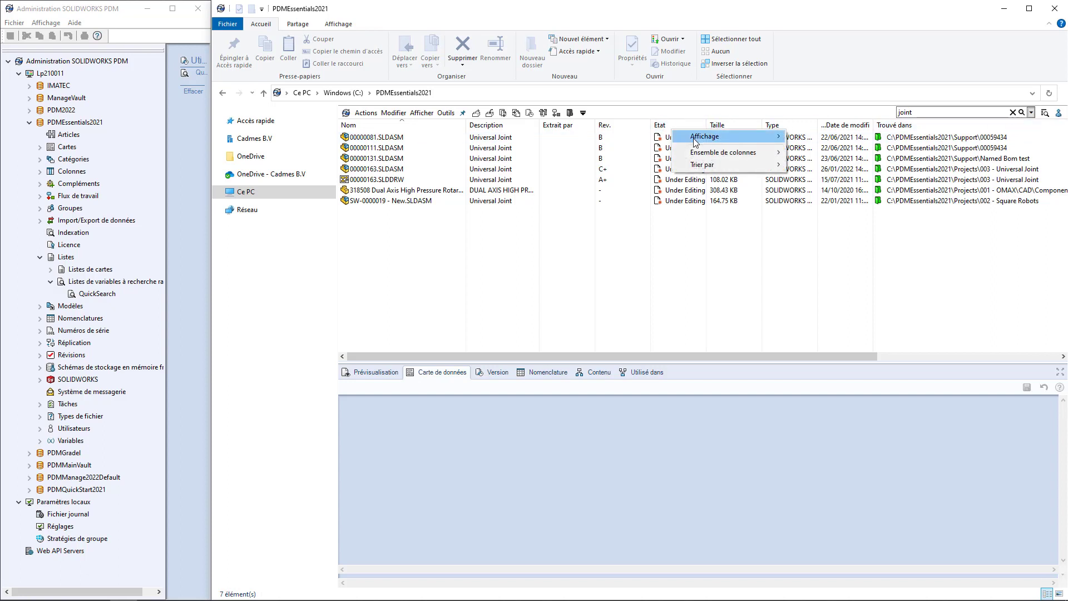
{"action": "mouse_move", "coordinate": [699, 155]}
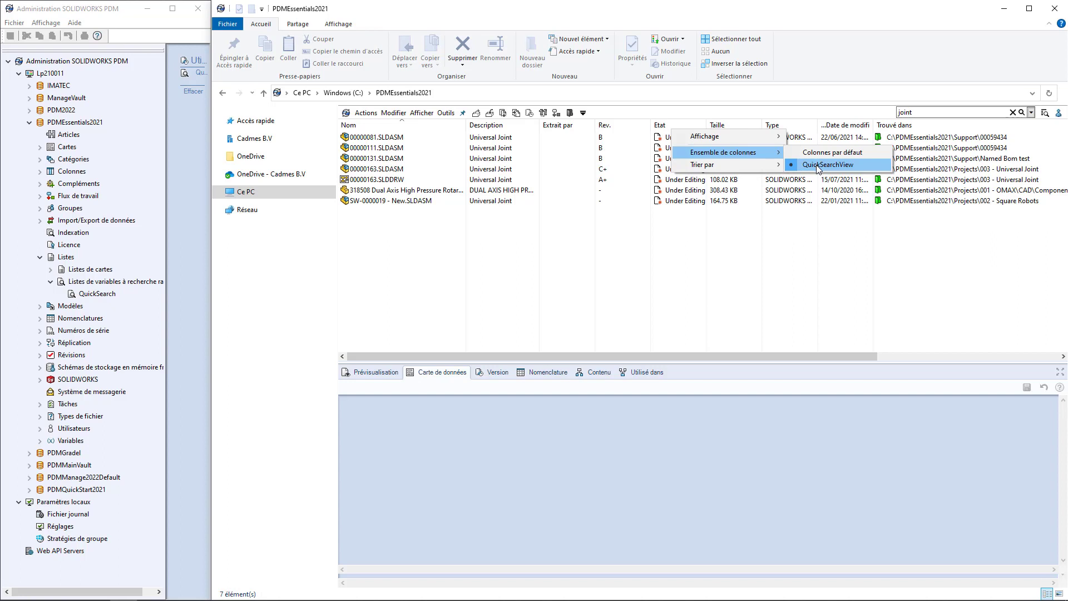
{"action": "left_click", "coordinate": [805, 247]}
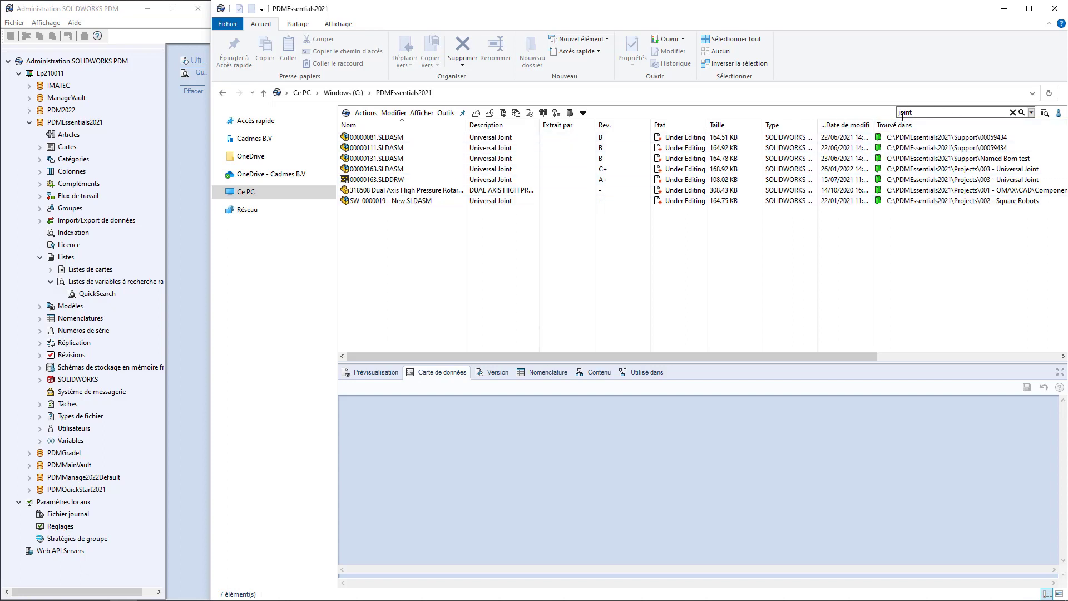
{"action": "right_click", "coordinate": [623, 125]}
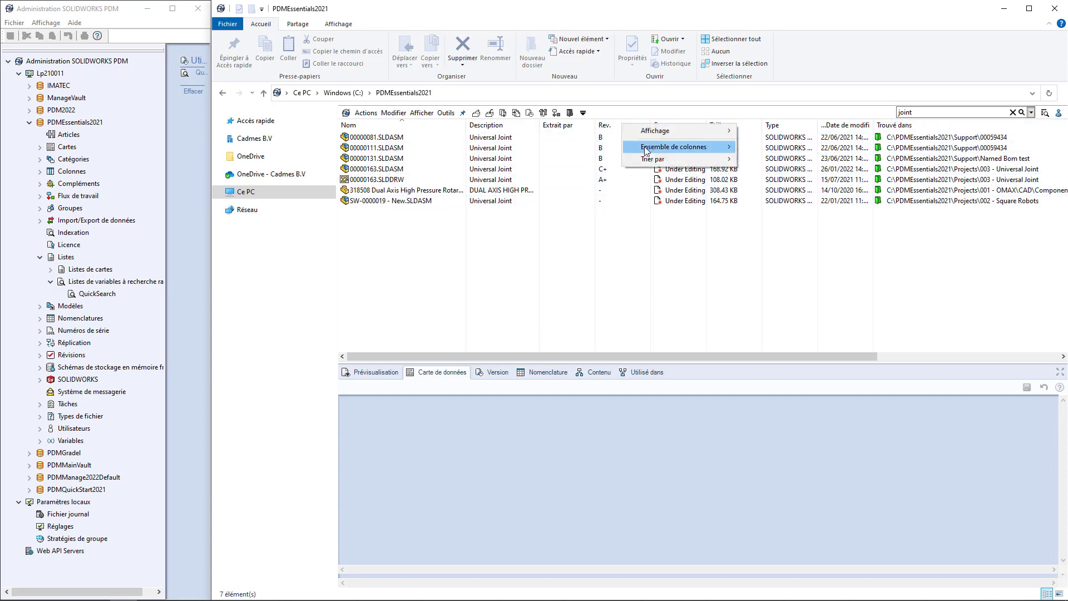
{"action": "mouse_move", "coordinate": [645, 149]}
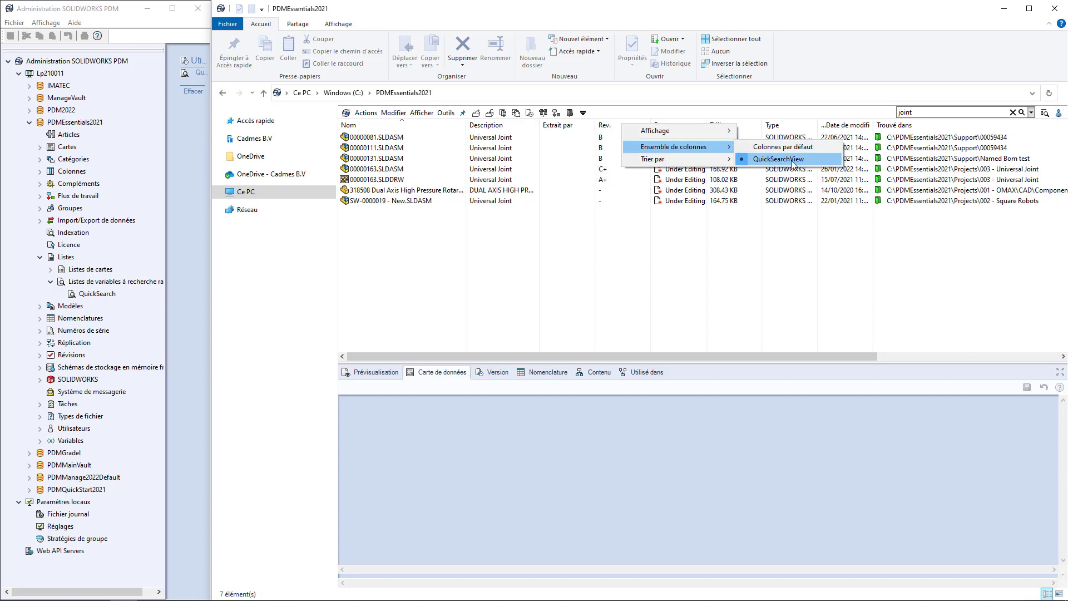
{"action": "left_click", "coordinate": [810, 236]}
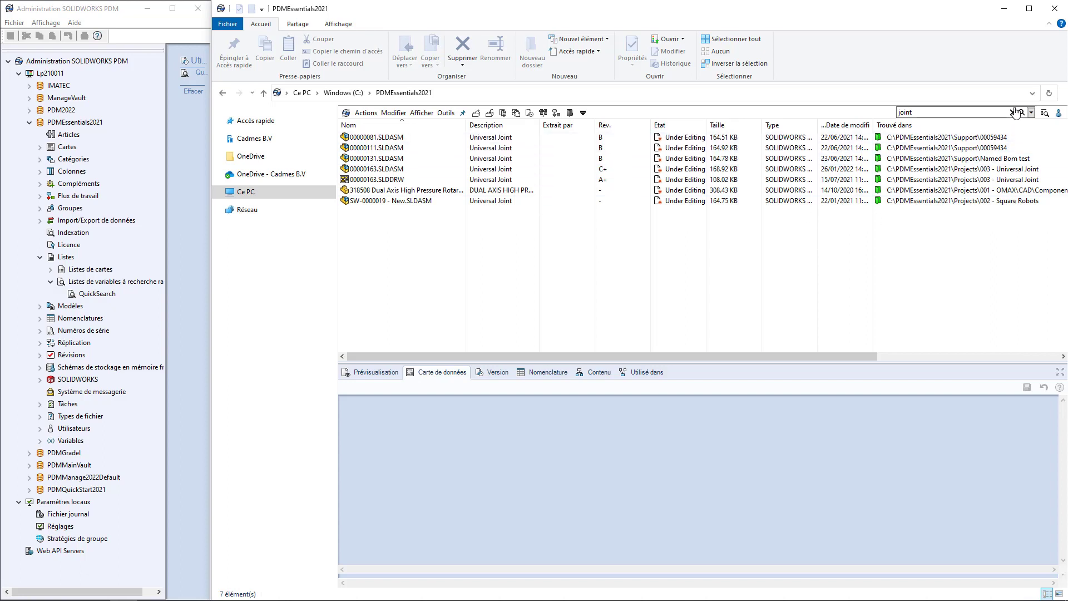
{"action": "left_click", "coordinate": [1013, 112]}
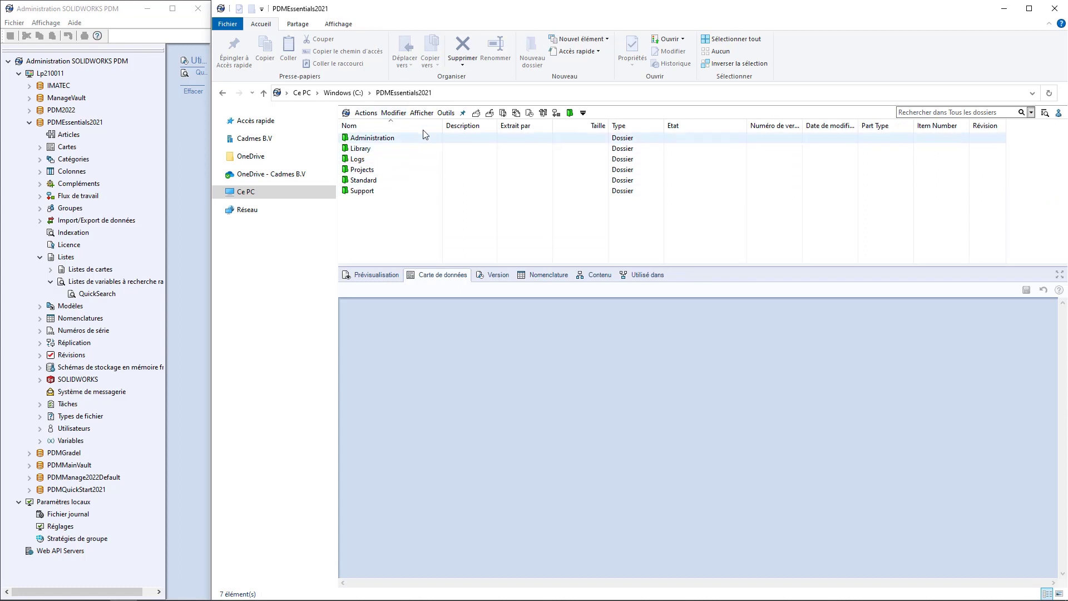
- Try the Simple (Préféré) and Colonnes par défaut column sets on the vault's folder list
{"action": "right_click", "coordinate": [505, 127]}
{"action": "mouse_move", "coordinate": [544, 149]}
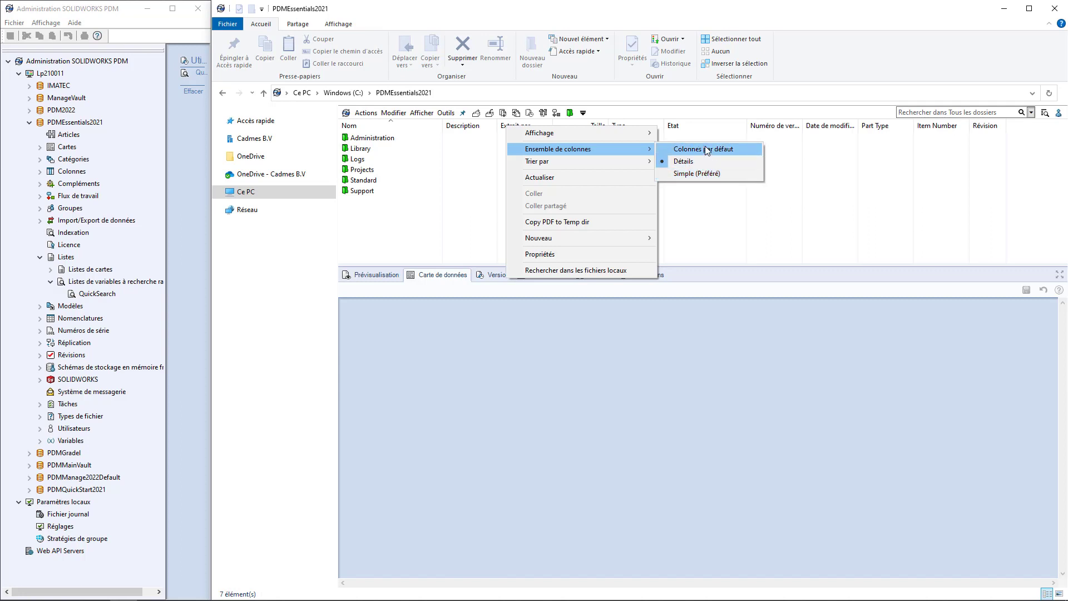
{"action": "left_click", "coordinate": [695, 177]}
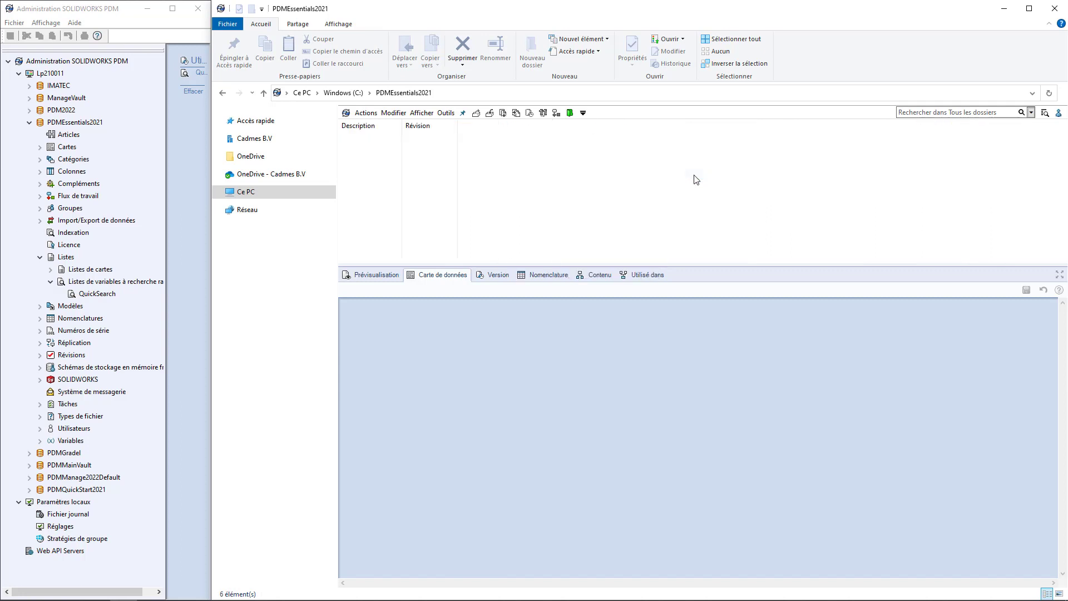
{"action": "right_click", "coordinate": [399, 130]}
{"action": "mouse_move", "coordinate": [473, 150]}
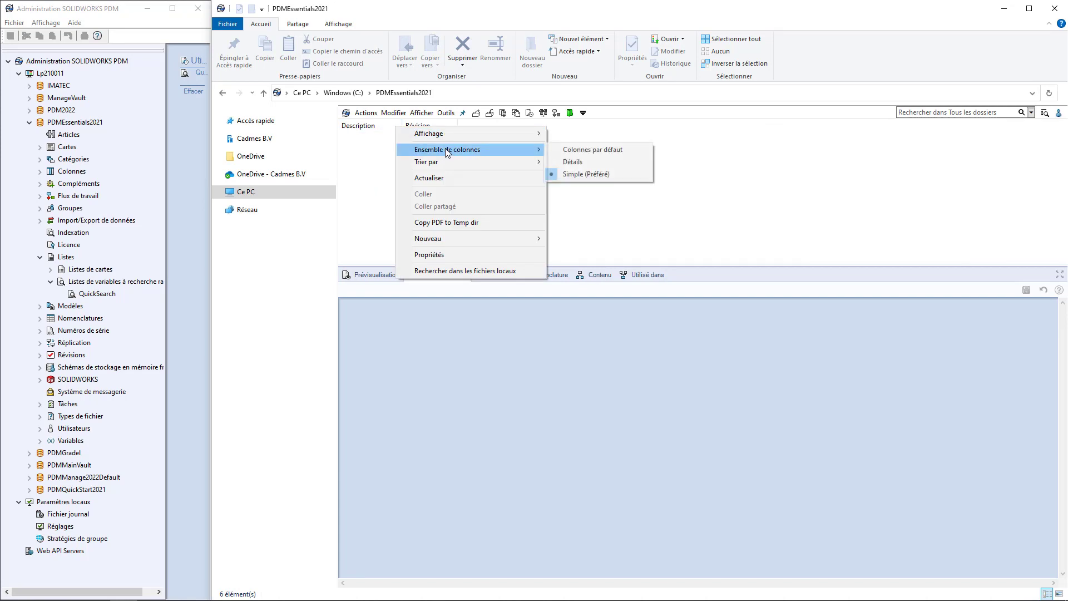
{"action": "left_click", "coordinate": [581, 150]}
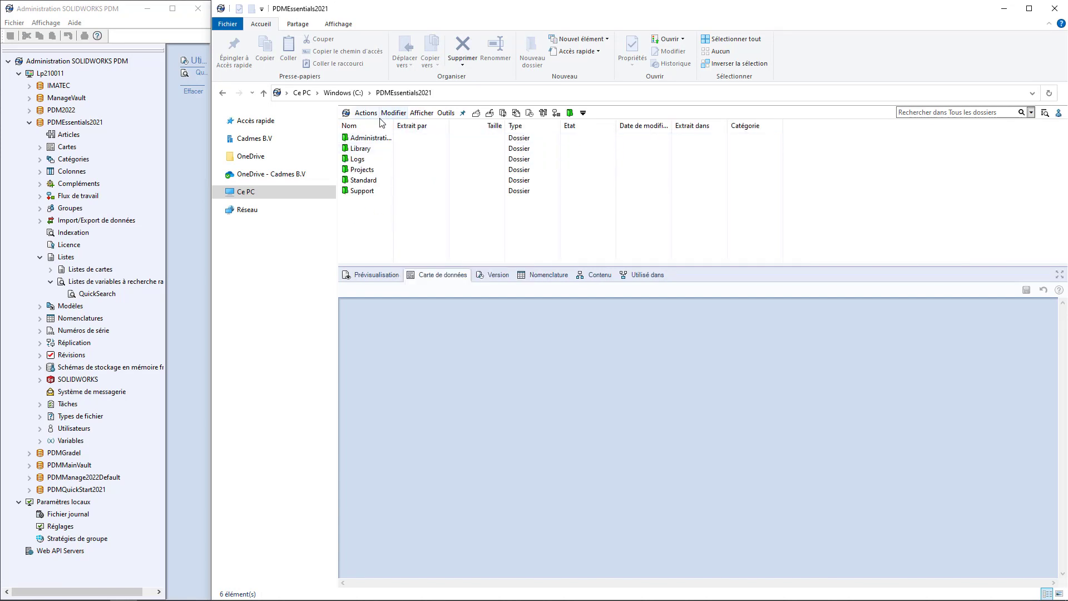
- Apply the Détails column set to the vault's folder list
{"action": "right_click", "coordinate": [644, 128]}
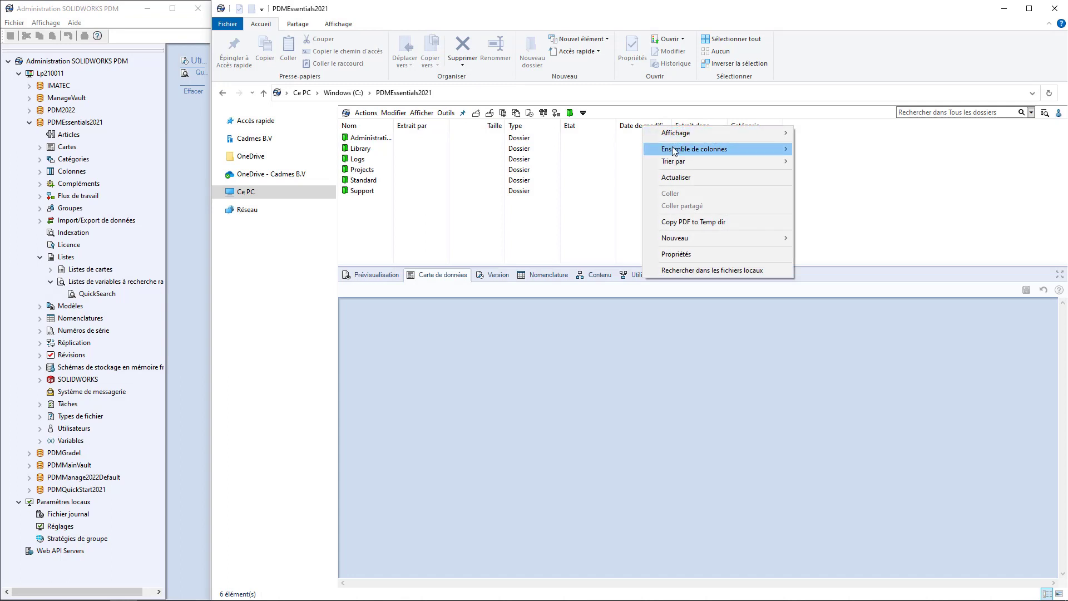
{"action": "mouse_move", "coordinate": [674, 150]}
{"action": "left_click", "coordinate": [831, 161]}
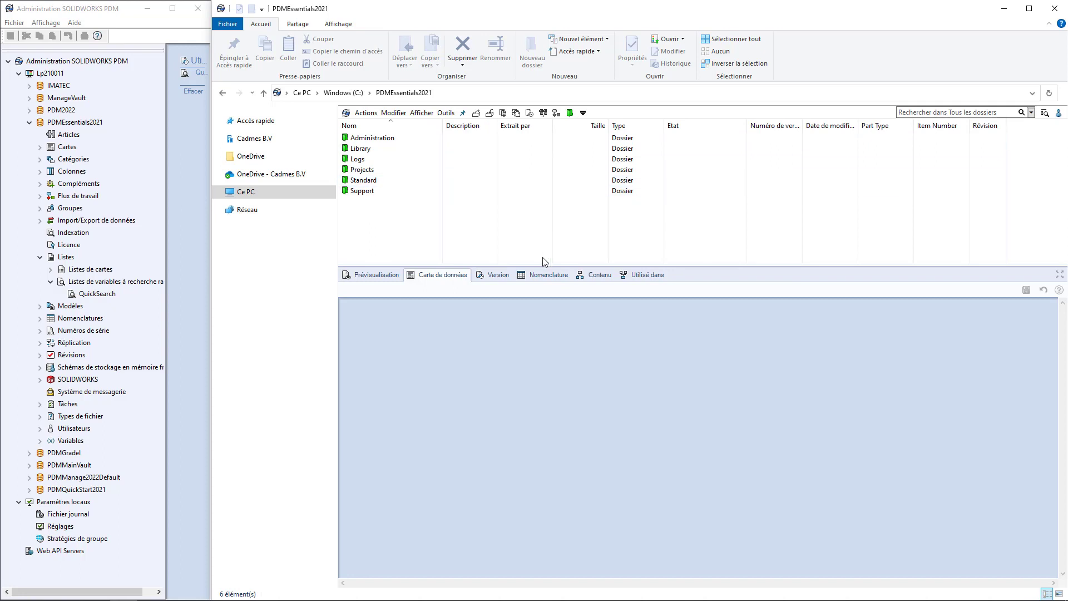
- Show the vault view's Nomenclature pane and, in the Administration tool, expand the Nomenclatures of PDMEssentials2021
{"action": "left_click", "coordinate": [541, 276]}
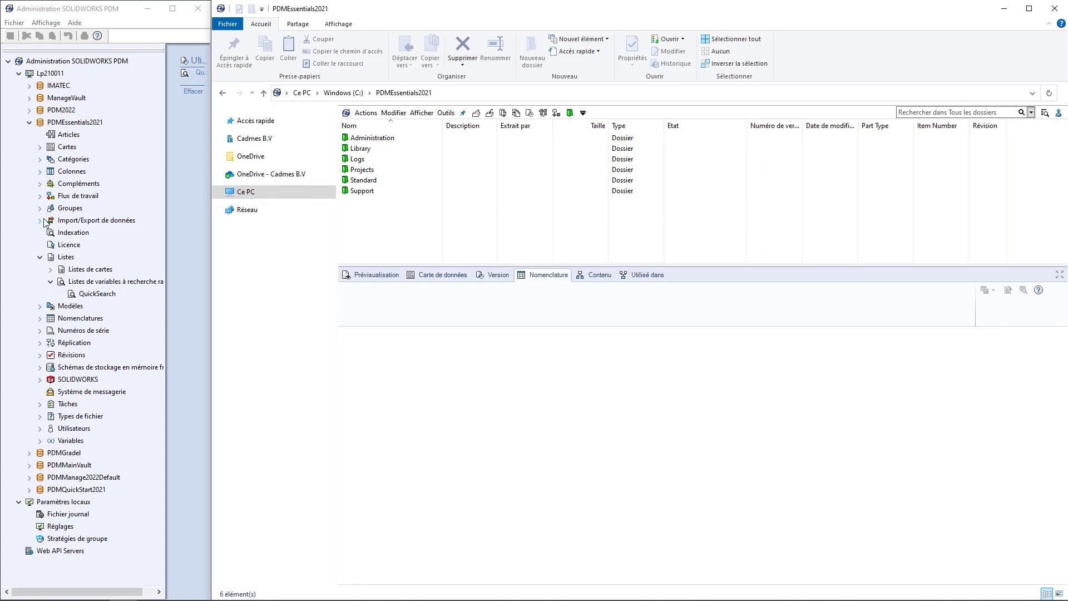
{"action": "left_click", "coordinate": [39, 319]}
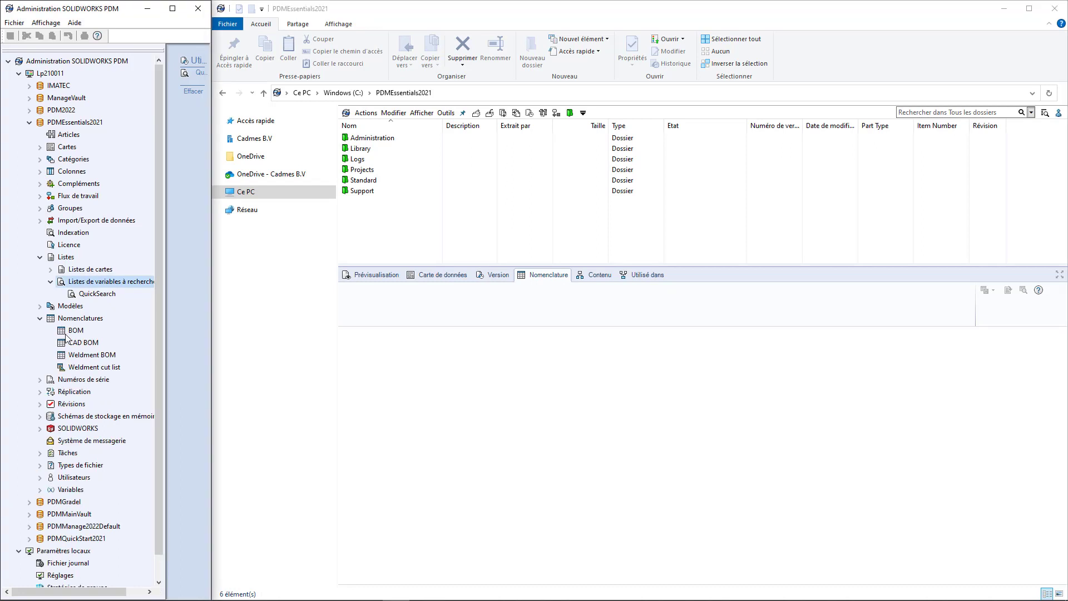
- In the file explorer, search all folders of the vault for "sldasm", and repeat the search with "*sldasm"
{"action": "left_click", "coordinate": [922, 113]}
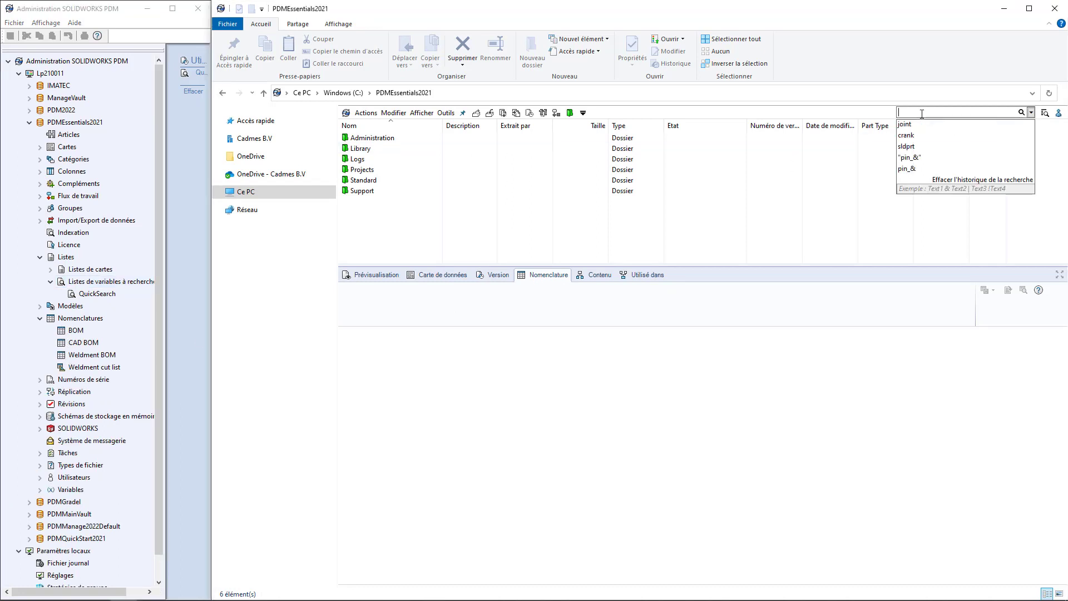
{"action": "type", "text": "sldasm"}
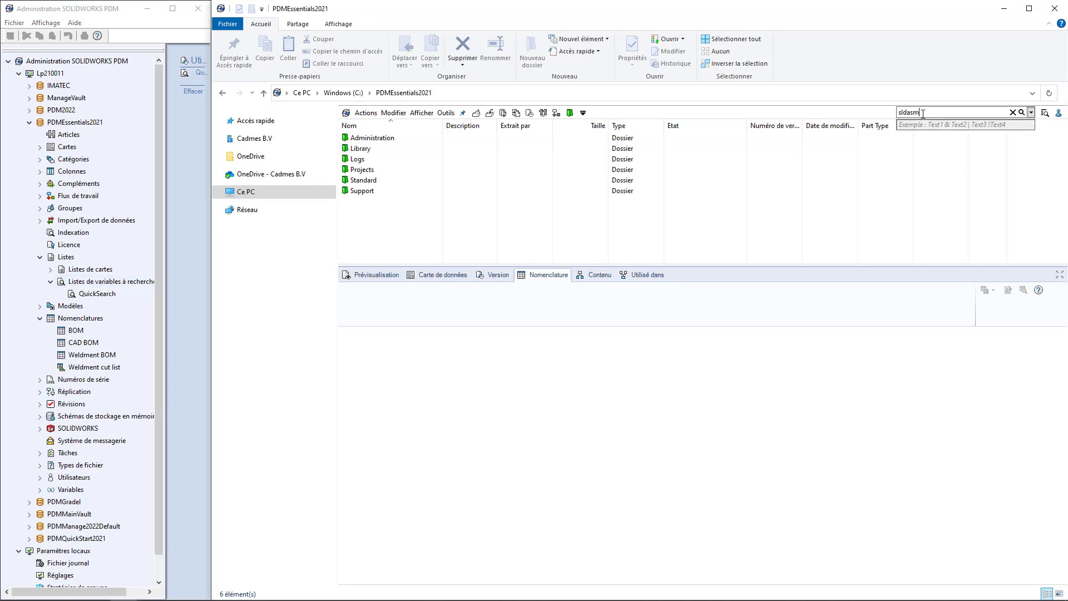
{"action": "key", "text": "Return"}
{"action": "left_click", "coordinate": [940, 114]}
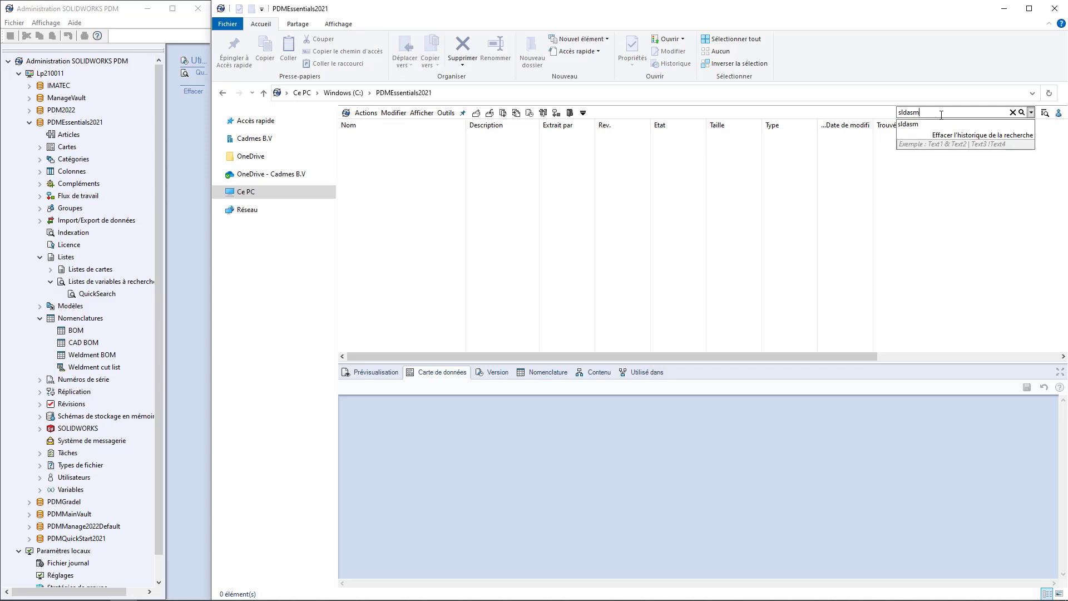
{"action": "type", "text": "*"}
{"action": "key", "text": "Return"}
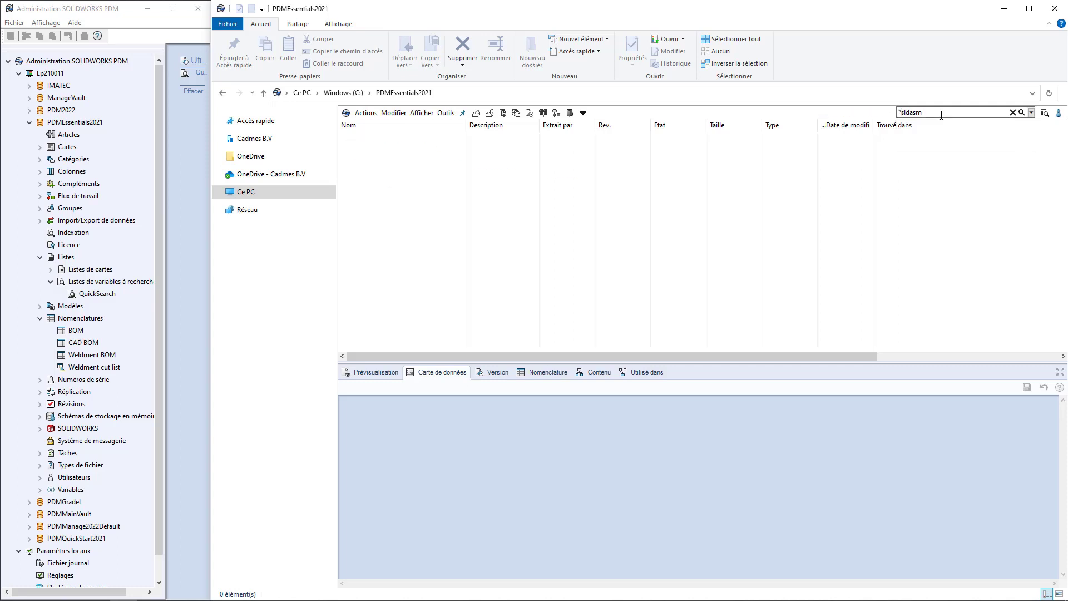
- Remove the Description restriction from the quick search and rerun it for "*sldasm"
{"action": "left_click", "coordinate": [1031, 112]}
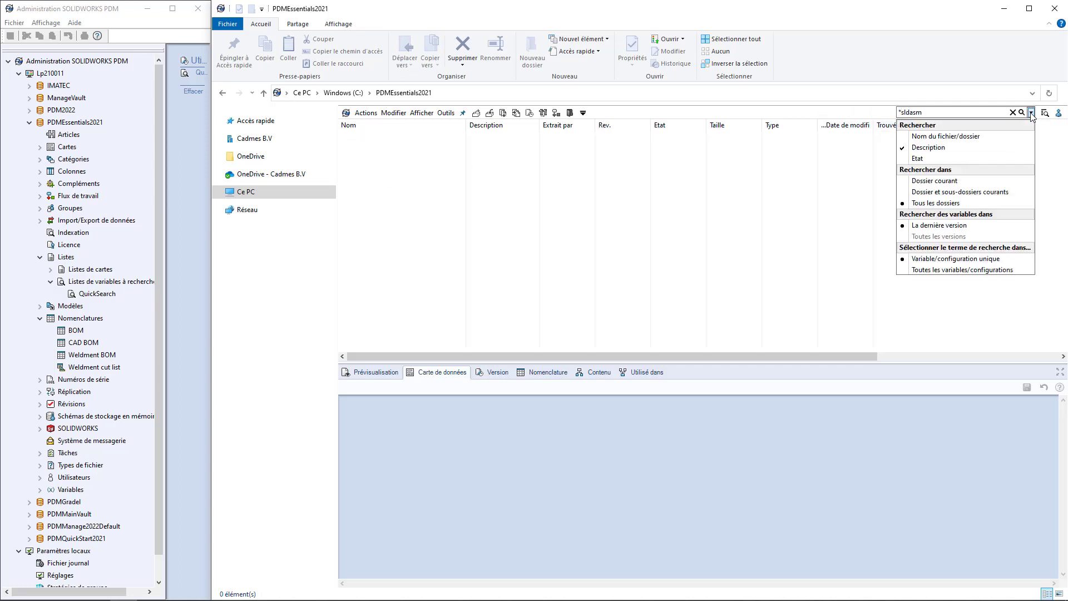
{"action": "left_click", "coordinate": [902, 148]}
{"action": "left_click", "coordinate": [949, 116]}
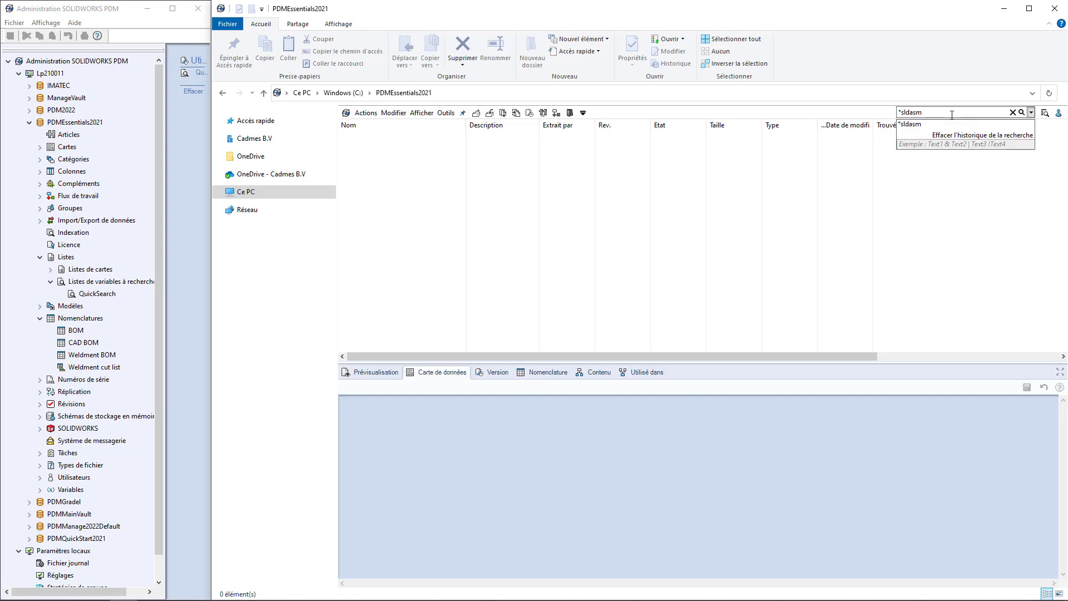
{"action": "key", "text": "Return"}
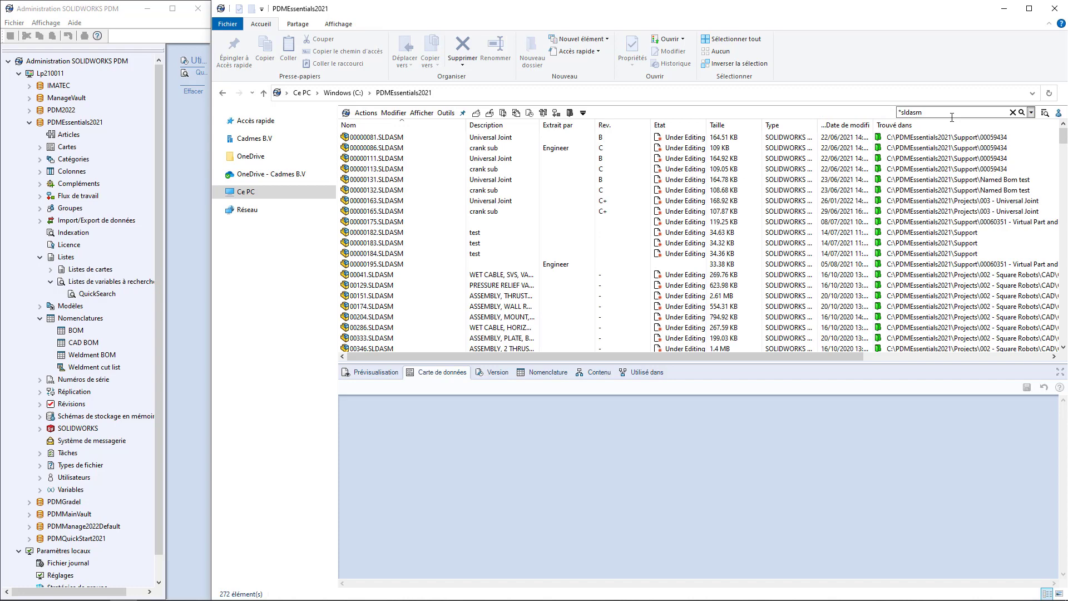
- Select the assembly 00000081.SLDASM, enlarge the details area, and display its bill of materials
{"action": "left_click", "coordinate": [362, 137]}
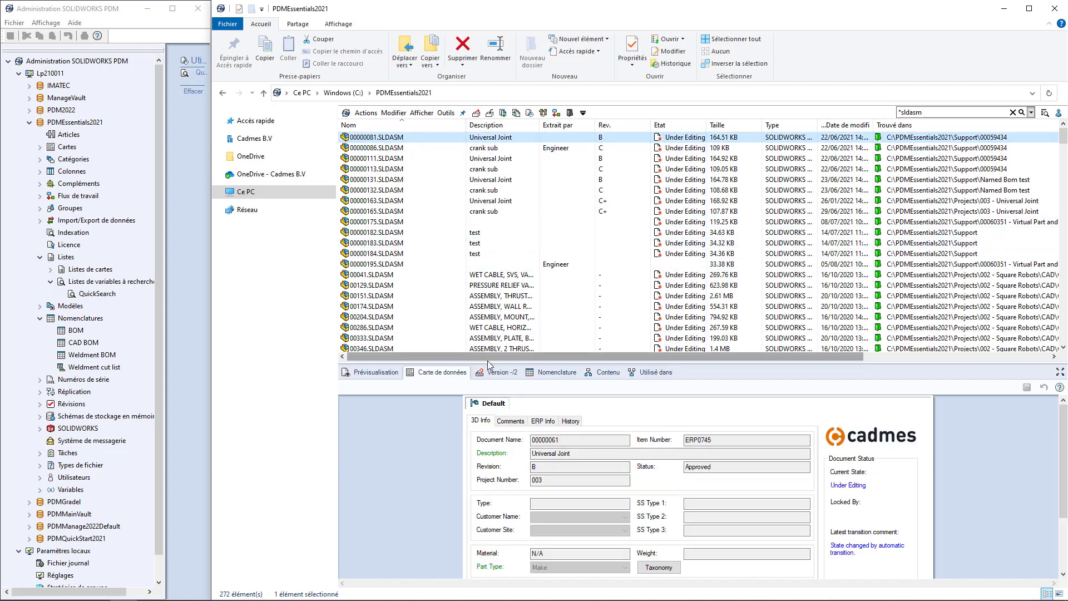
{"action": "left_click_drag", "start_coordinate": [489, 364], "coordinate": [489, 257]}
{"action": "left_click", "coordinate": [557, 265]}
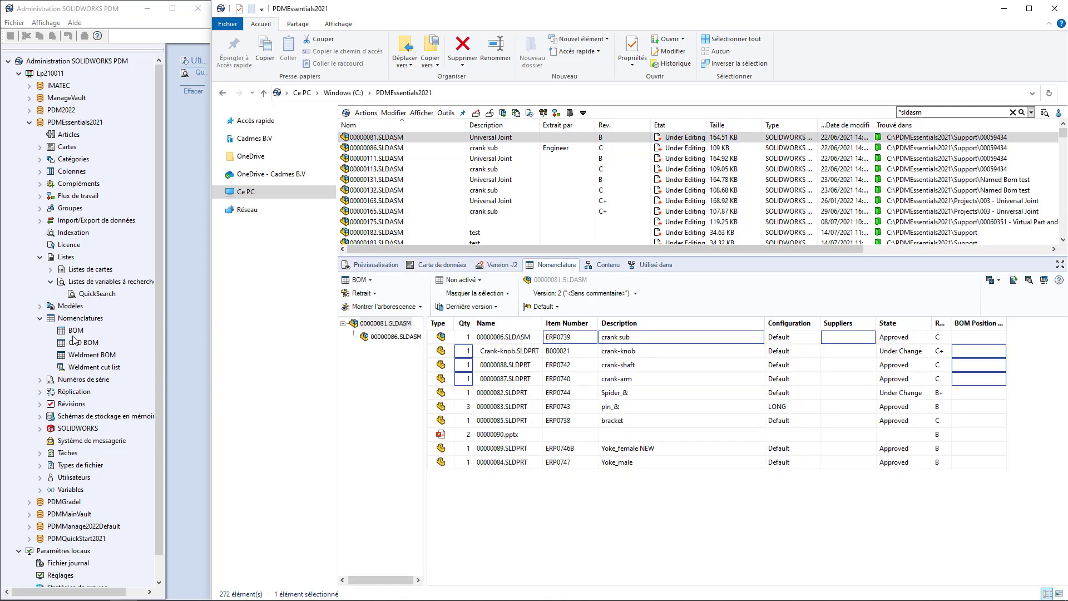
- Display the assembly's Contenu and arrange its columns: narrower Avertissements, Description after Nom du fichier, and a wider Etat before Trouvé dans
{"action": "left_click", "coordinate": [596, 270]}
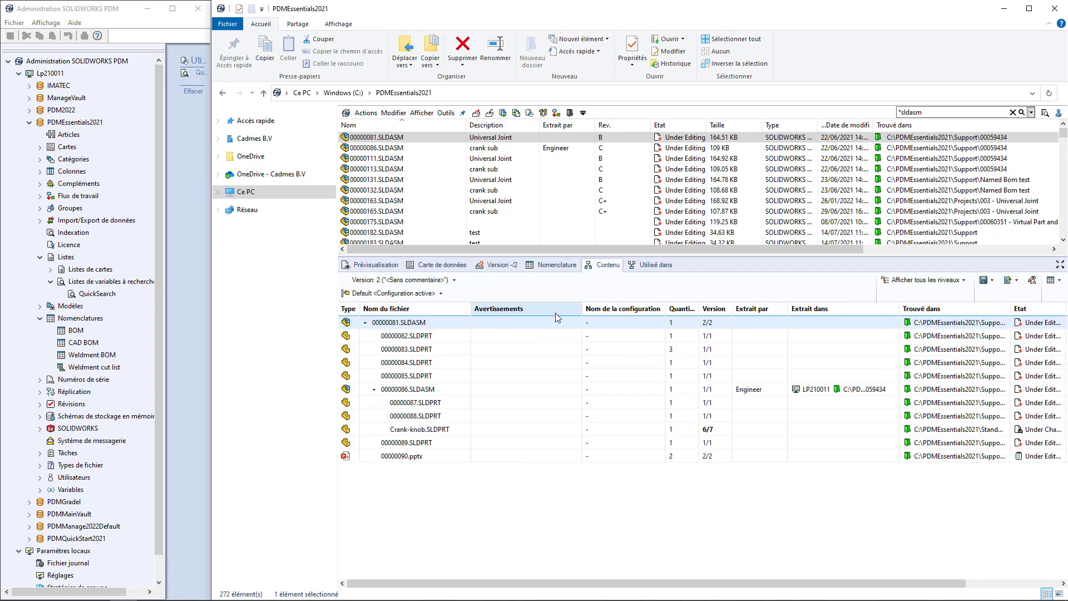
{"action": "left_click_drag", "start_coordinate": [583, 308], "coordinate": [538, 310]}
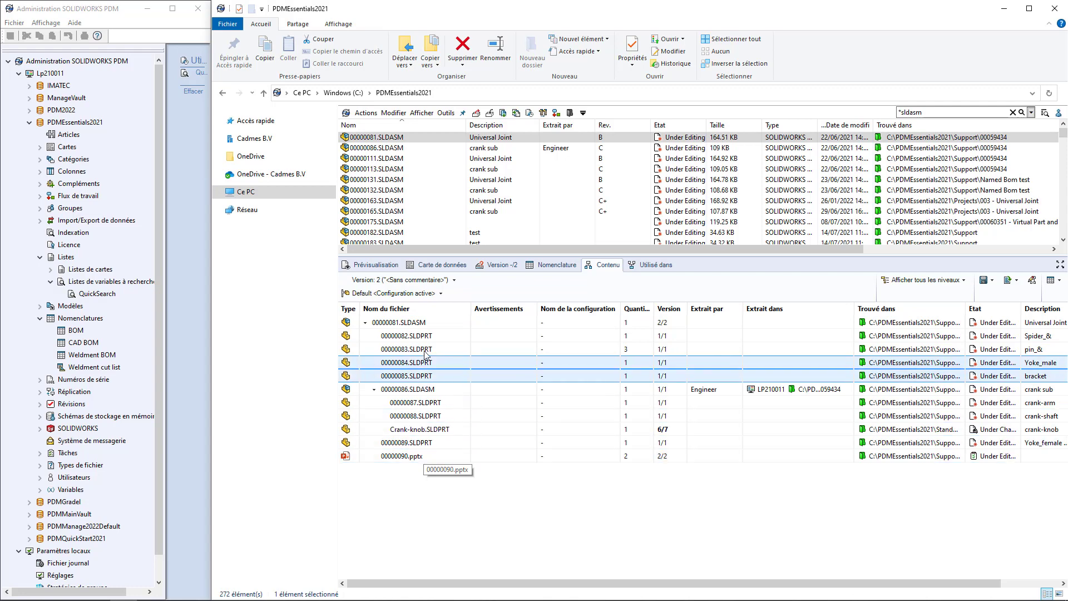
{"action": "left_click_drag", "start_coordinate": [872, 313], "coordinate": [472, 311]}
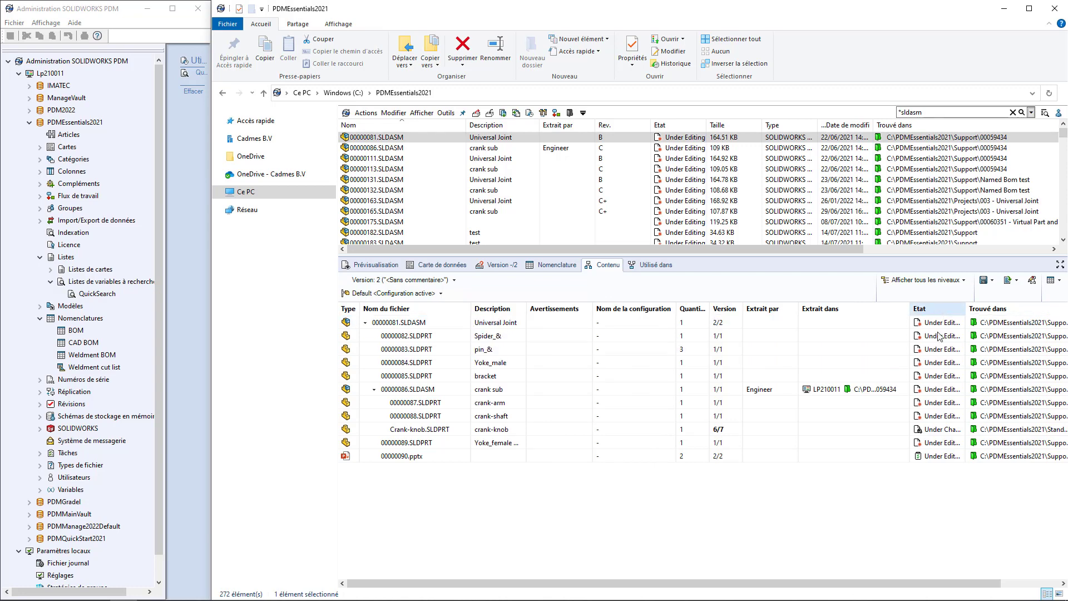
{"action": "left_click_drag", "start_coordinate": [965, 306], "coordinate": [978, 306]}
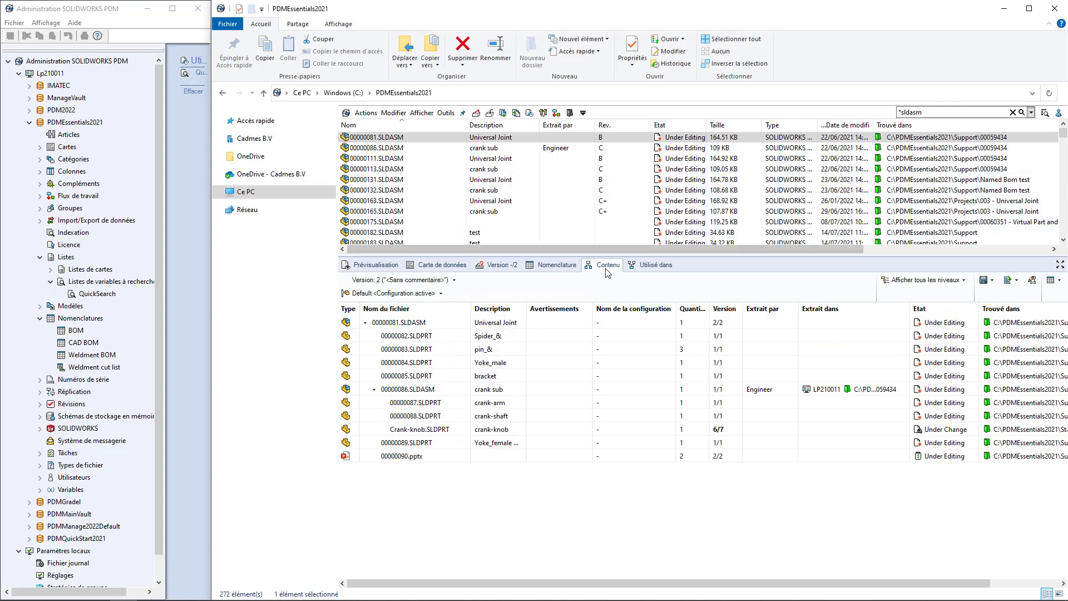
- Display the assembly's Utilisé dans information and check which column sets are offered for it
{"action": "left_click", "coordinate": [646, 266]}
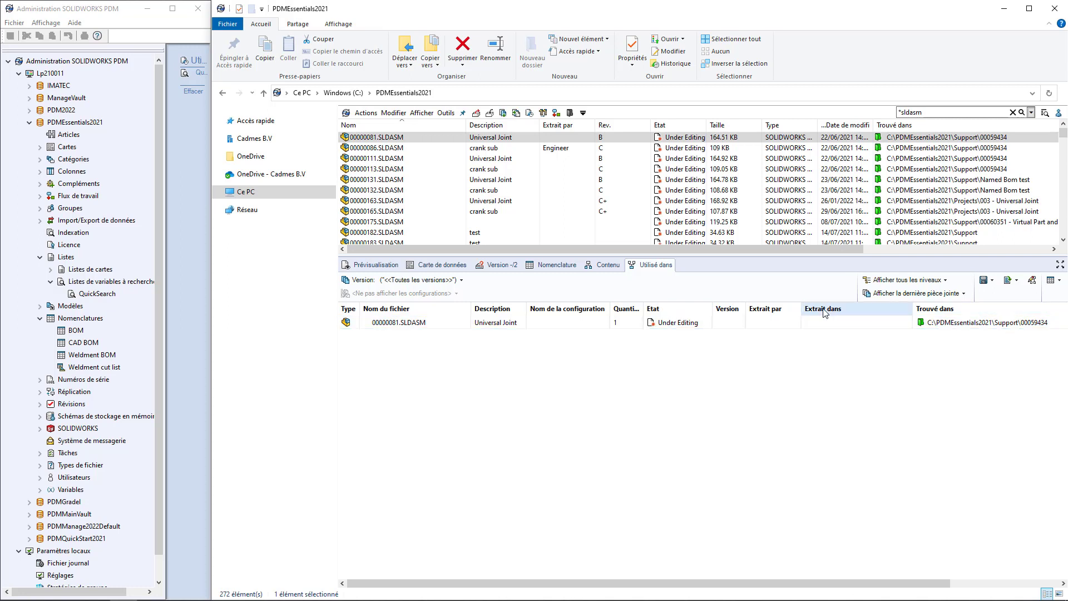
{"action": "right_click", "coordinate": [768, 311]}
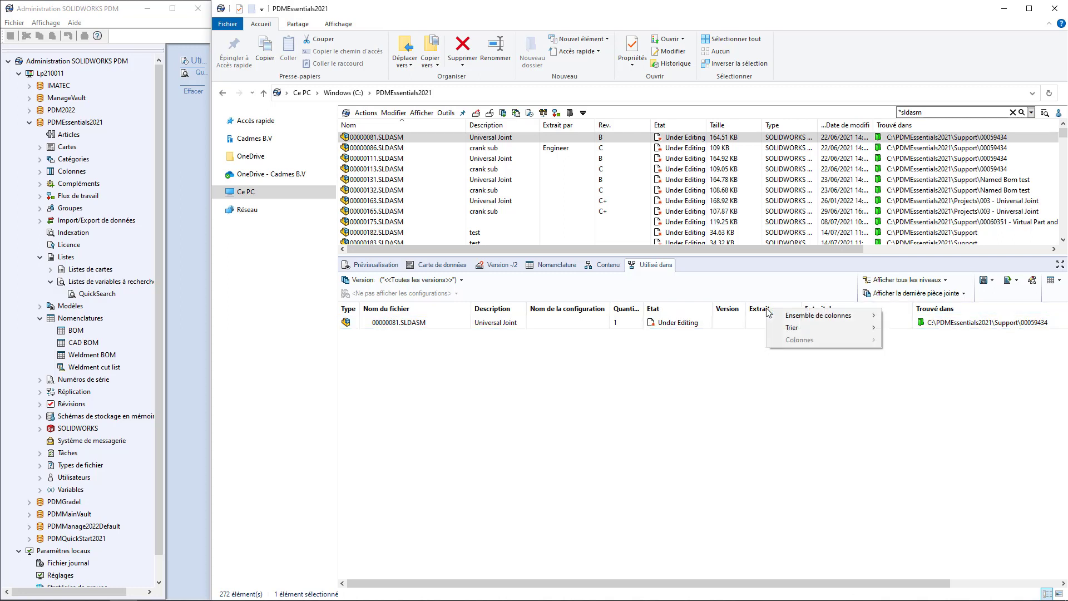
{"action": "mouse_move", "coordinate": [869, 327]}
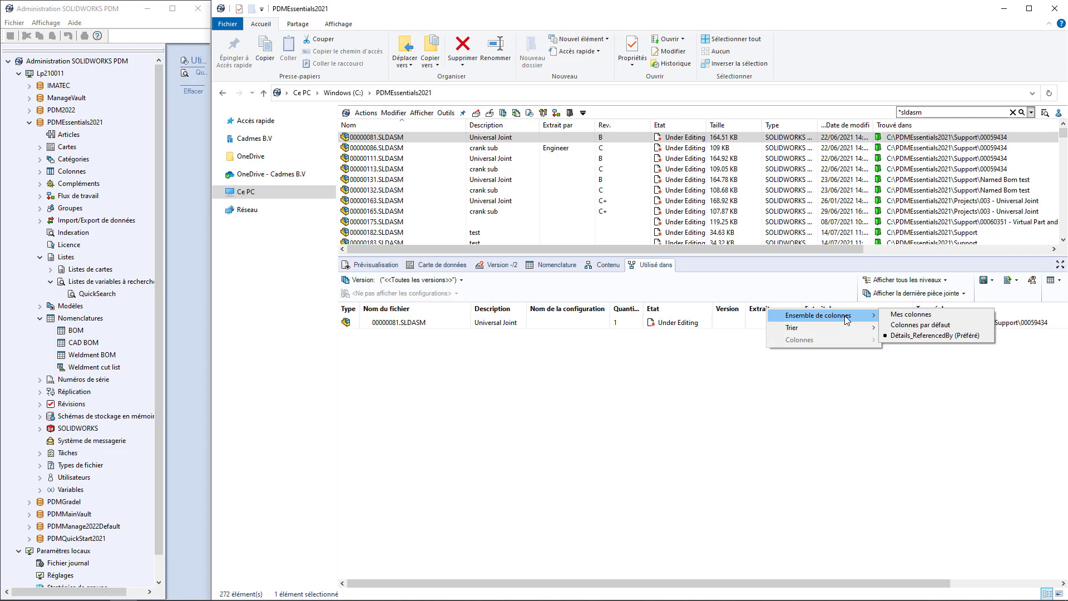
{"action": "left_click", "coordinate": [684, 369]}
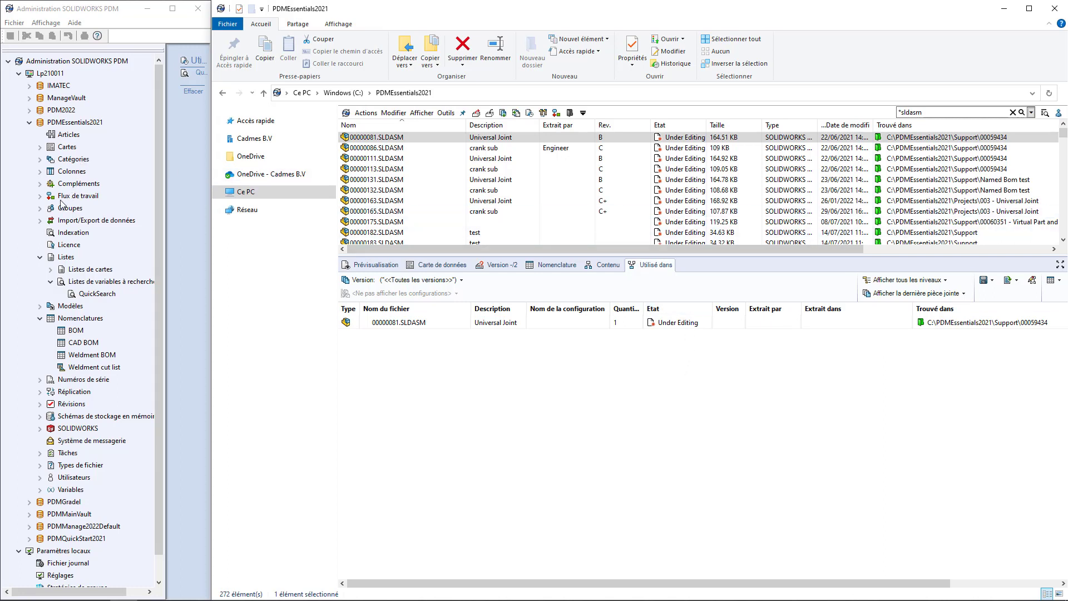
- In the Administration tool, expand Colonnes of PDMEssentials2021, widen the tree pane, and expand the file list columns
{"action": "left_click", "coordinate": [59, 175]}
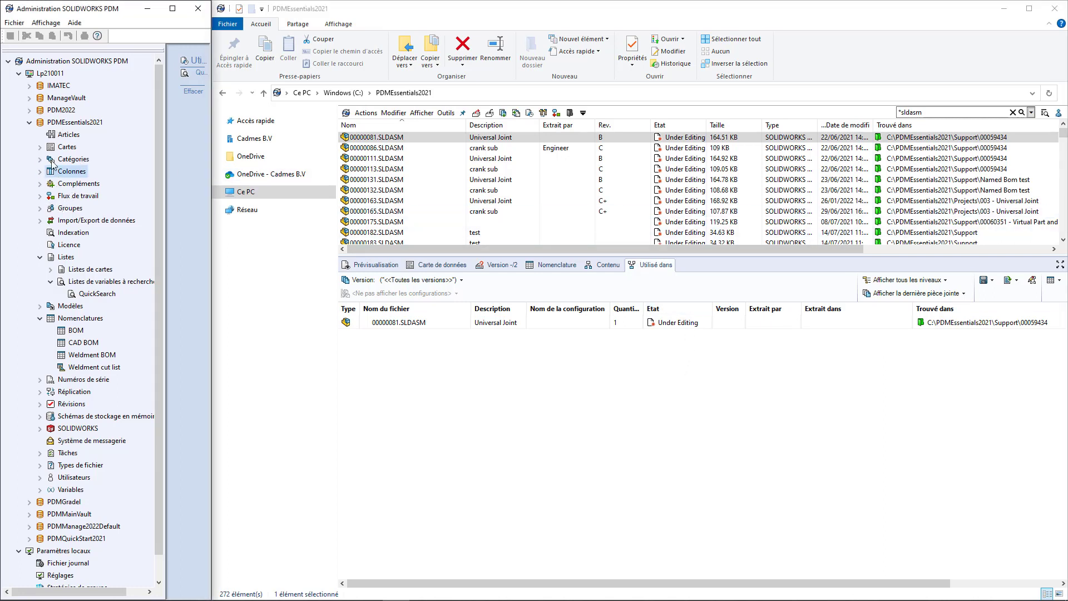
{"action": "left_click", "coordinate": [40, 171]}
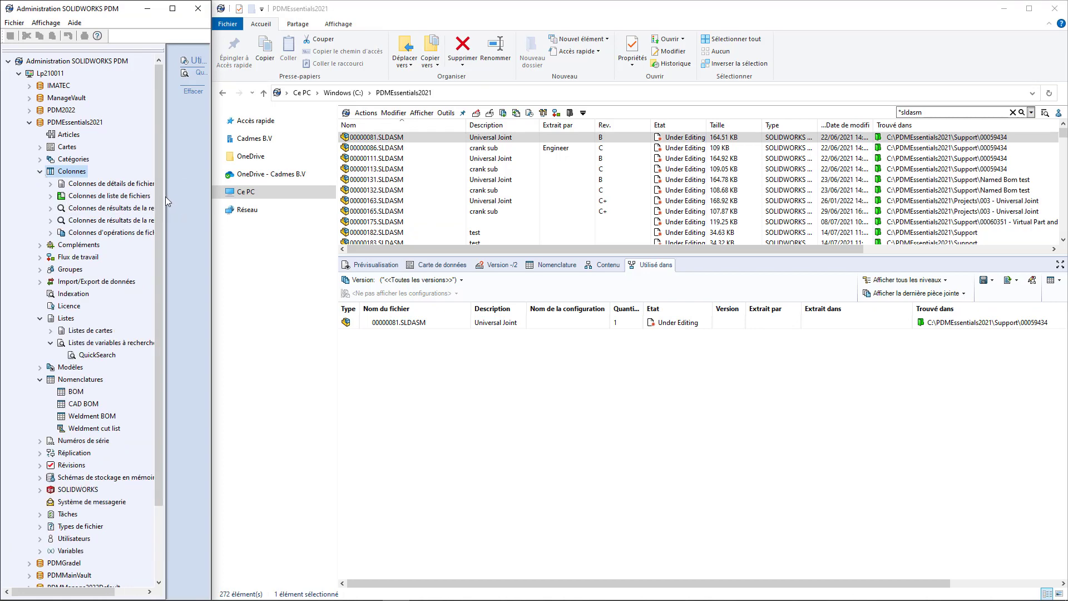
{"action": "left_click_drag", "start_coordinate": [165, 196], "coordinate": [207, 195]}
{"action": "left_click", "coordinate": [61, 183]}
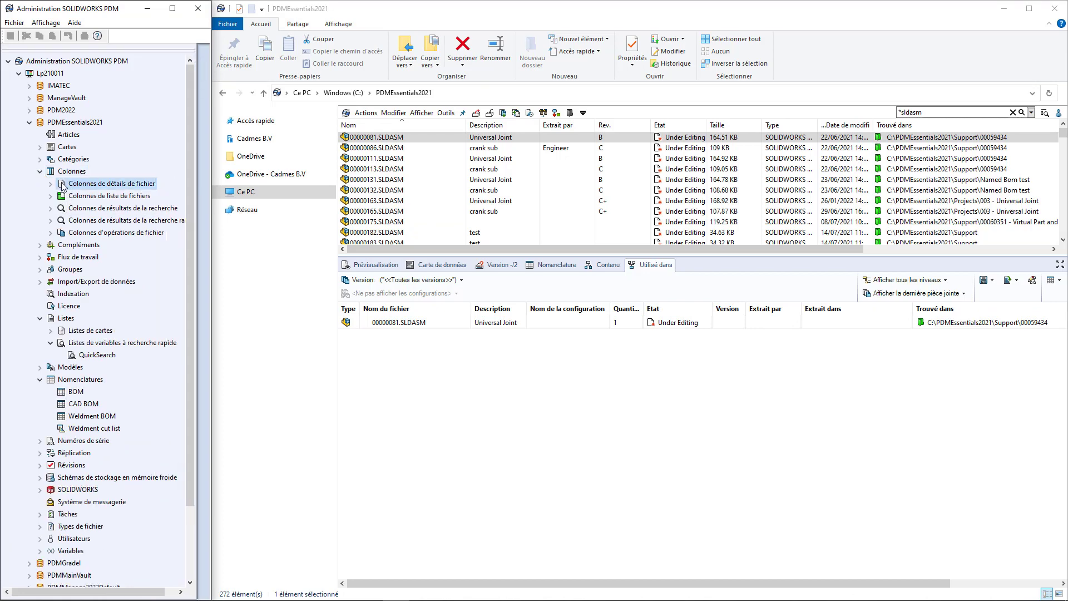
{"action": "left_click", "coordinate": [63, 198]}
{"action": "left_click", "coordinate": [52, 195]}
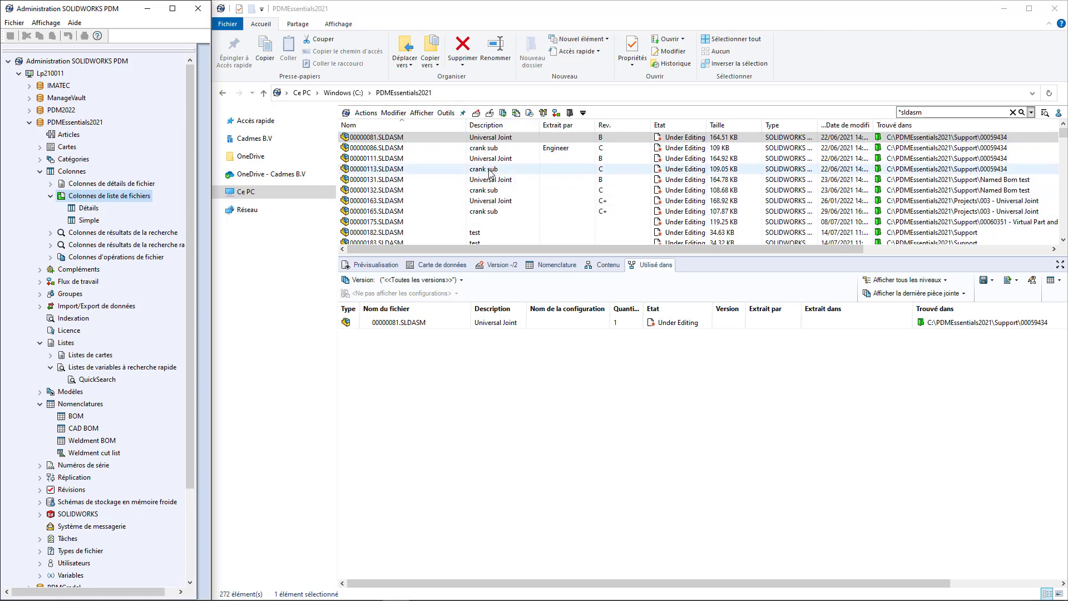
- Expand the file details columns to list the column sets under Contenu and Utilisé dans
{"action": "left_click", "coordinate": [83, 184]}
{"action": "left_click", "coordinate": [50, 184]}
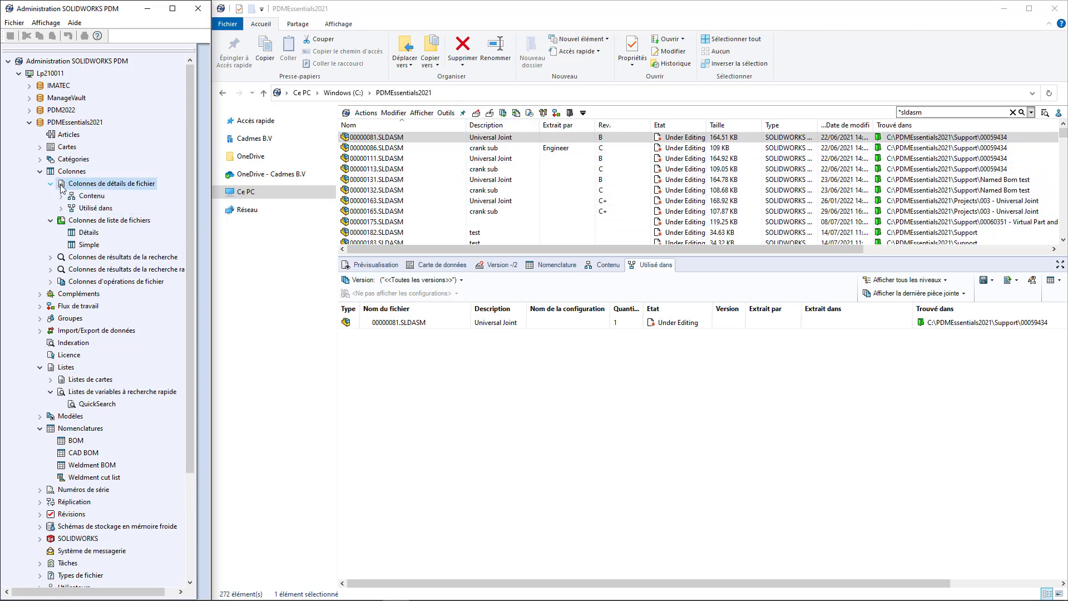
{"action": "left_click", "coordinate": [90, 197]}
{"action": "left_click", "coordinate": [71, 208]}
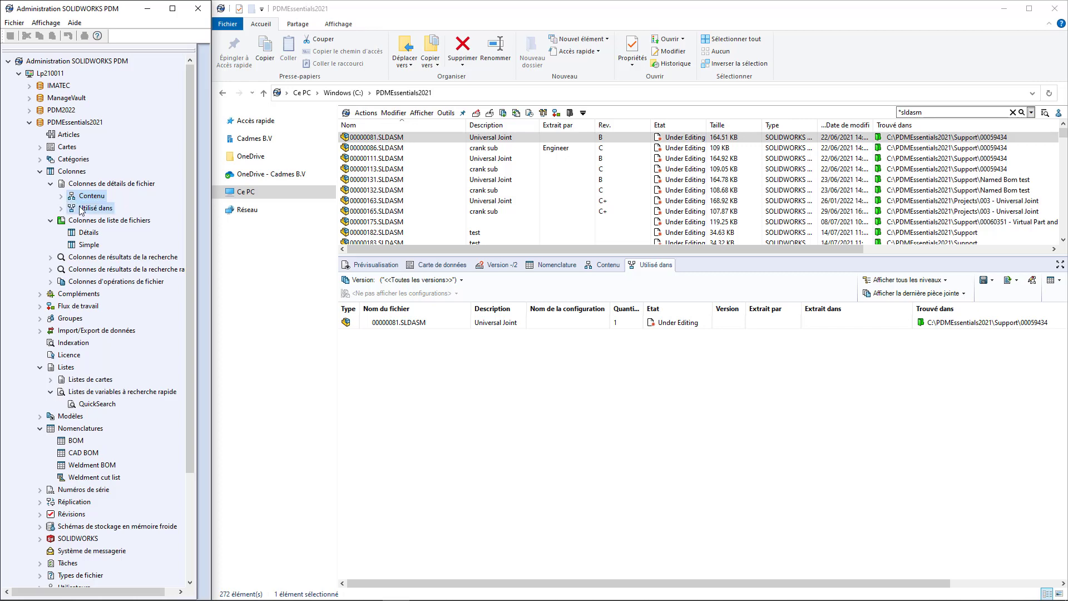
{"action": "left_click", "coordinate": [61, 208]}
{"action": "left_click", "coordinate": [61, 196]}
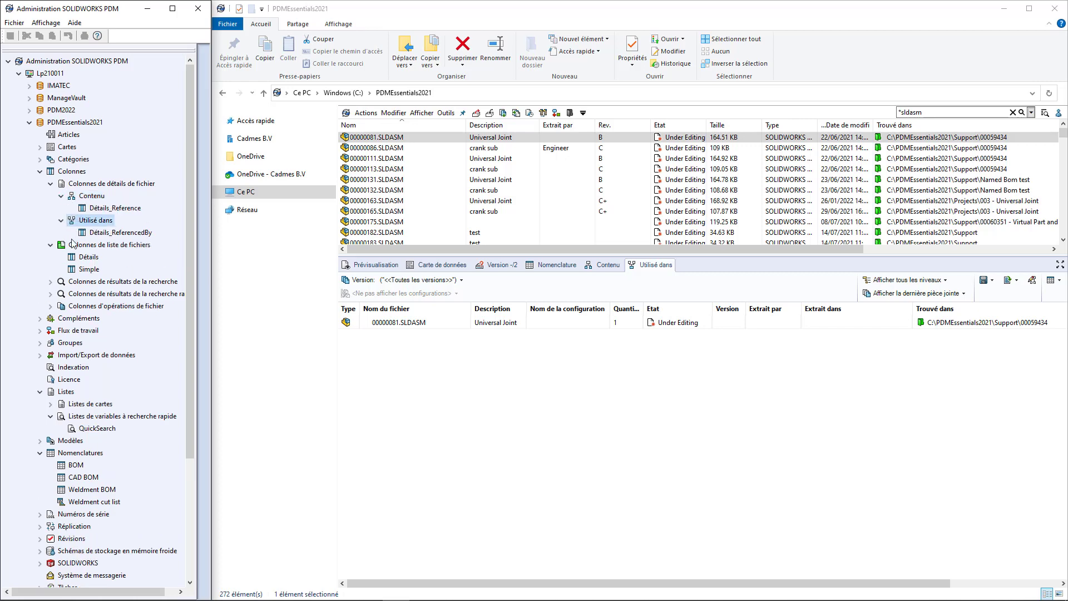
- Expand the column sets for the quick search results and the regular search results
{"action": "double_click", "coordinate": [70, 295]}
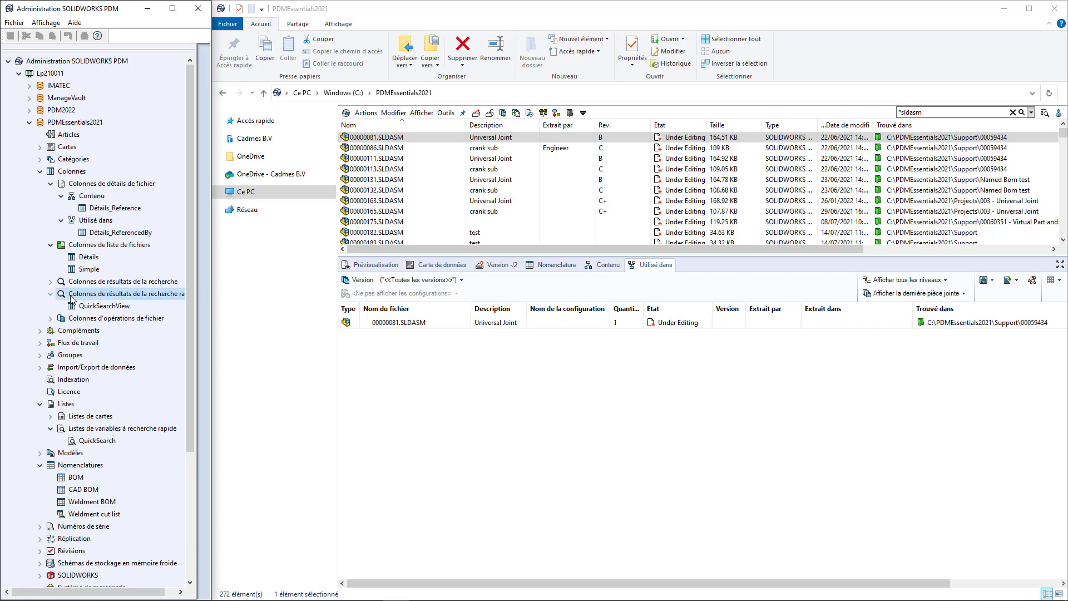
{"action": "left_click", "coordinate": [82, 282]}
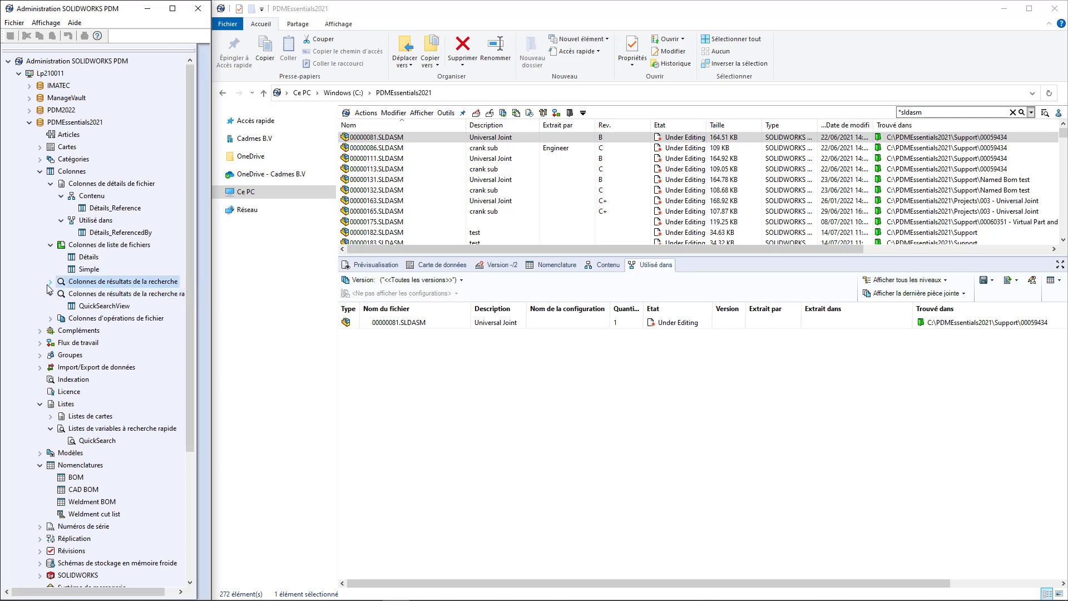
{"action": "left_click", "coordinate": [50, 281]}
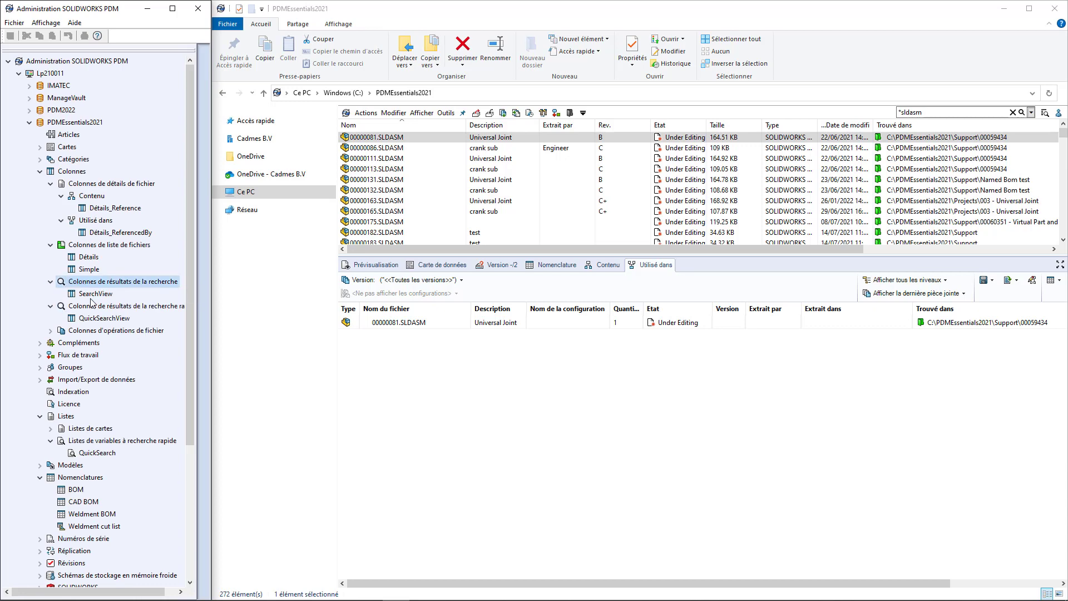
- In the file explorer, open the Complete Search card for the vault, and close the search again
{"action": "left_click", "coordinate": [1046, 113]}
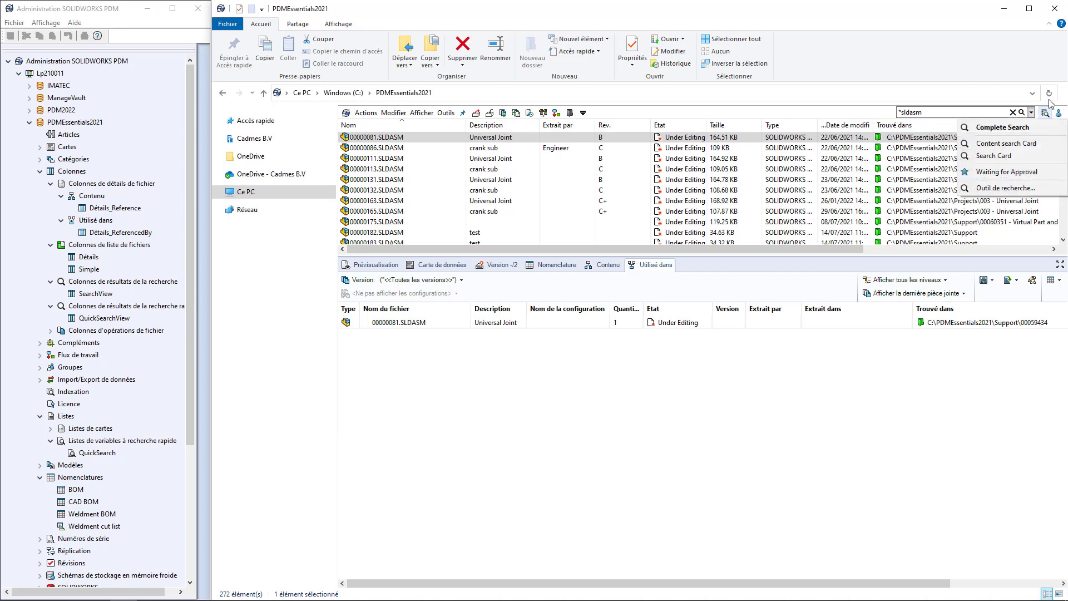
{"action": "left_click", "coordinate": [1026, 129]}
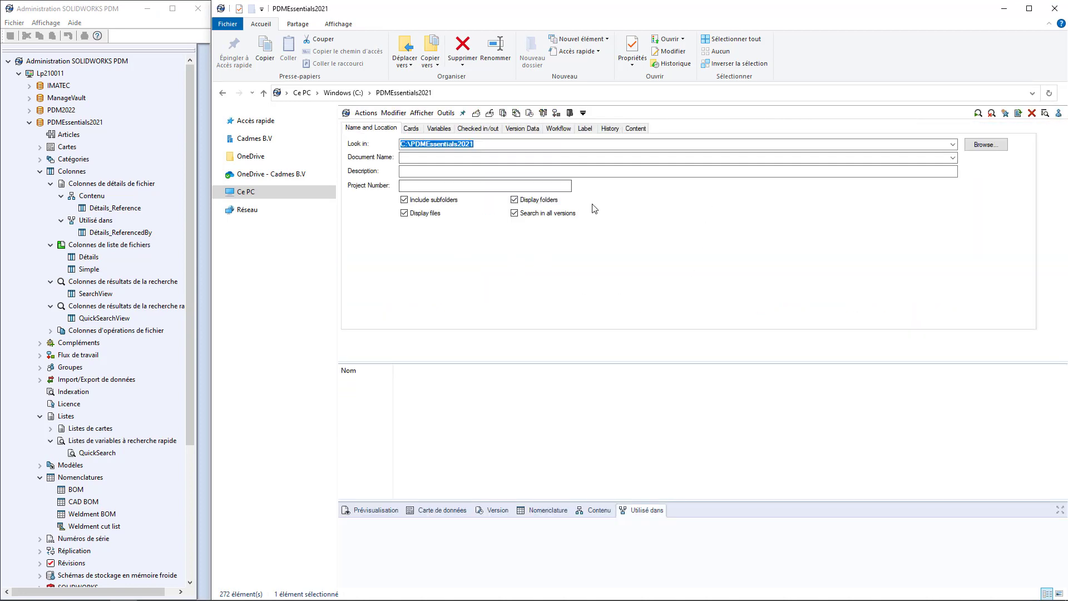
{"action": "left_click", "coordinate": [1033, 113]}
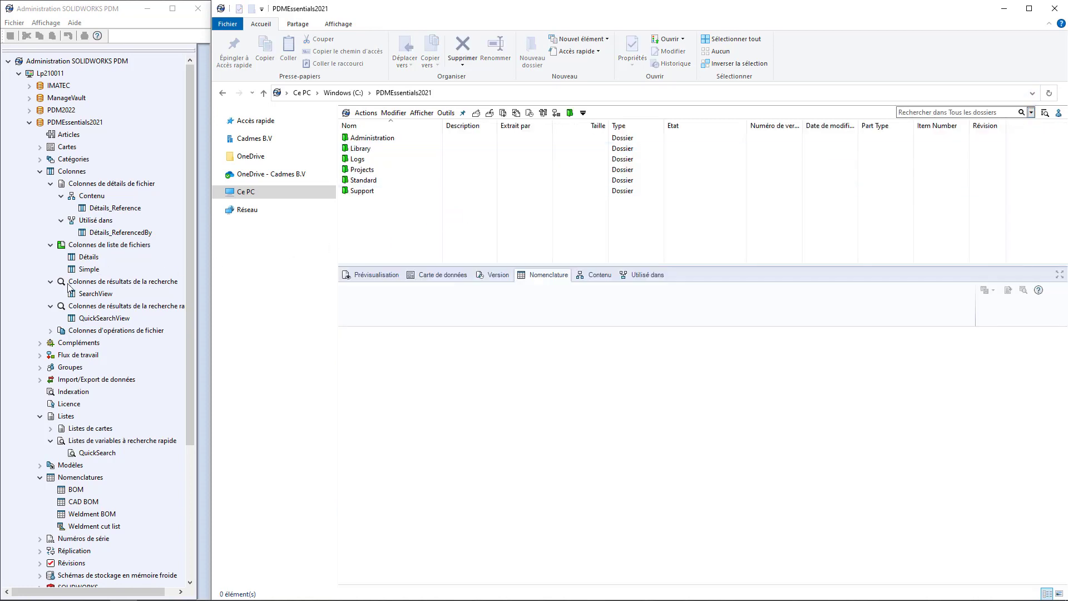
- In the Administration tool, expand the file operation columns and list the column sets under Archiver and Extraire
{"action": "left_click", "coordinate": [51, 331]}
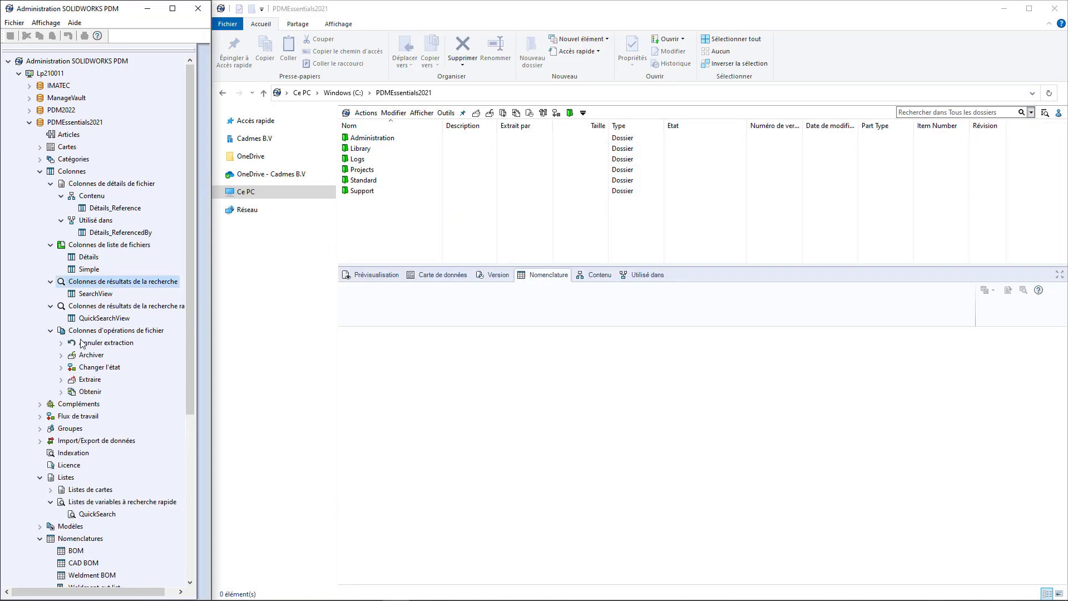
{"action": "left_click", "coordinate": [66, 356]}
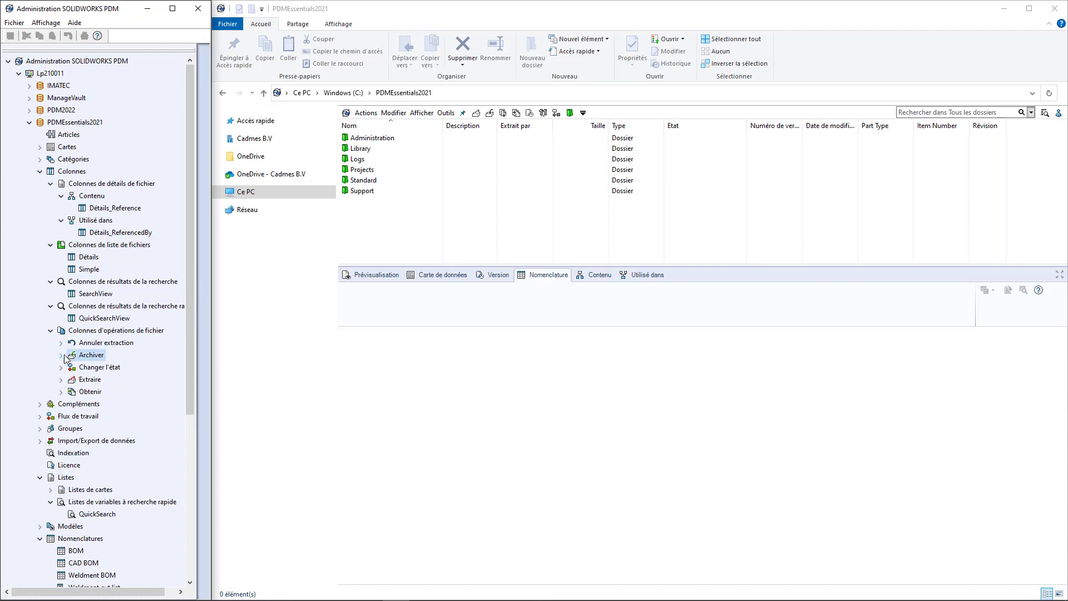
{"action": "left_click", "coordinate": [61, 355]}
{"action": "left_click", "coordinate": [74, 393]}
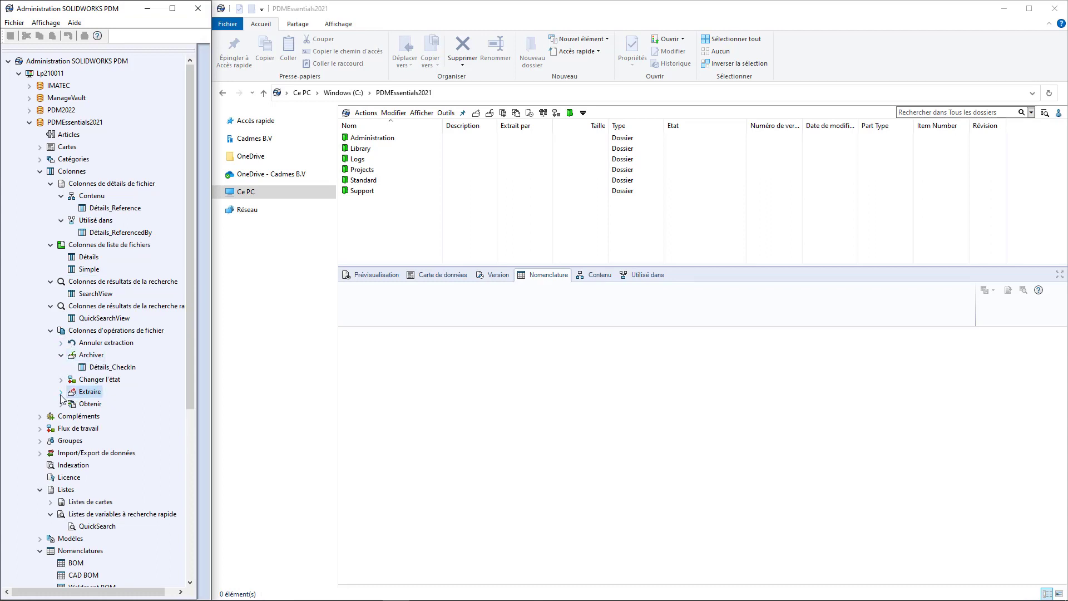
{"action": "left_click", "coordinate": [61, 392]}
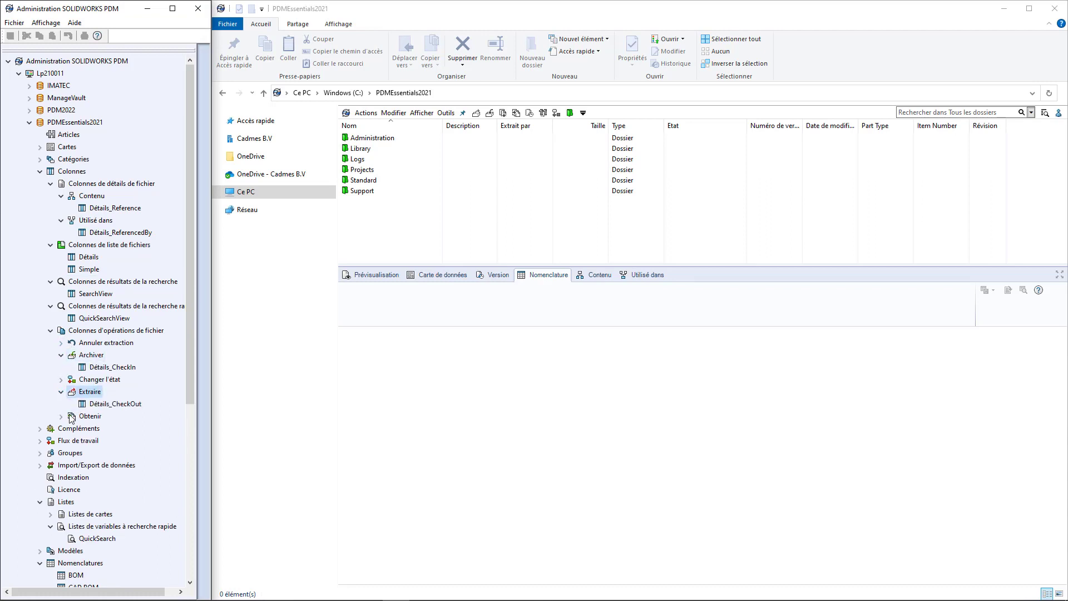
{"action": "left_click", "coordinate": [81, 345]}
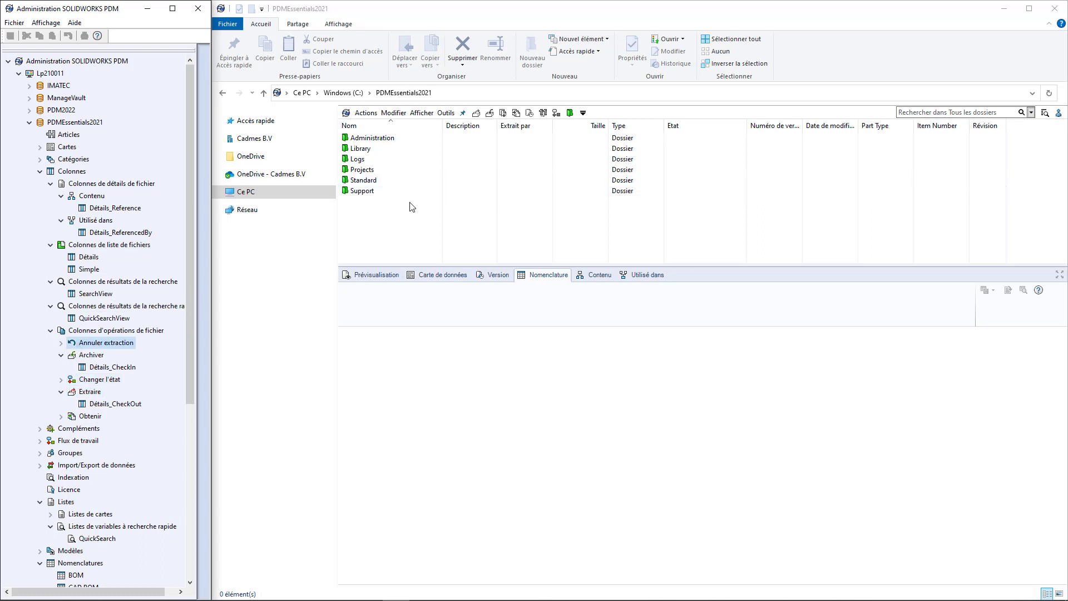
- In the file explorer, search the vault for "joint" and check out the 318508 Dual Axis High Pressure part
{"action": "left_click", "coordinate": [964, 112]}
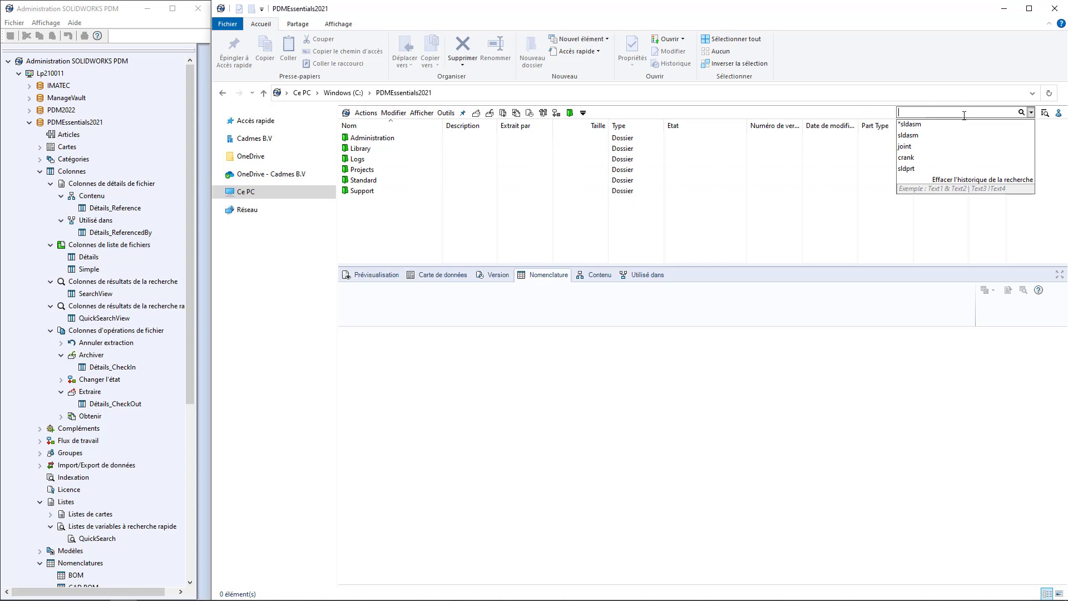
{"action": "left_click", "coordinate": [921, 147]}
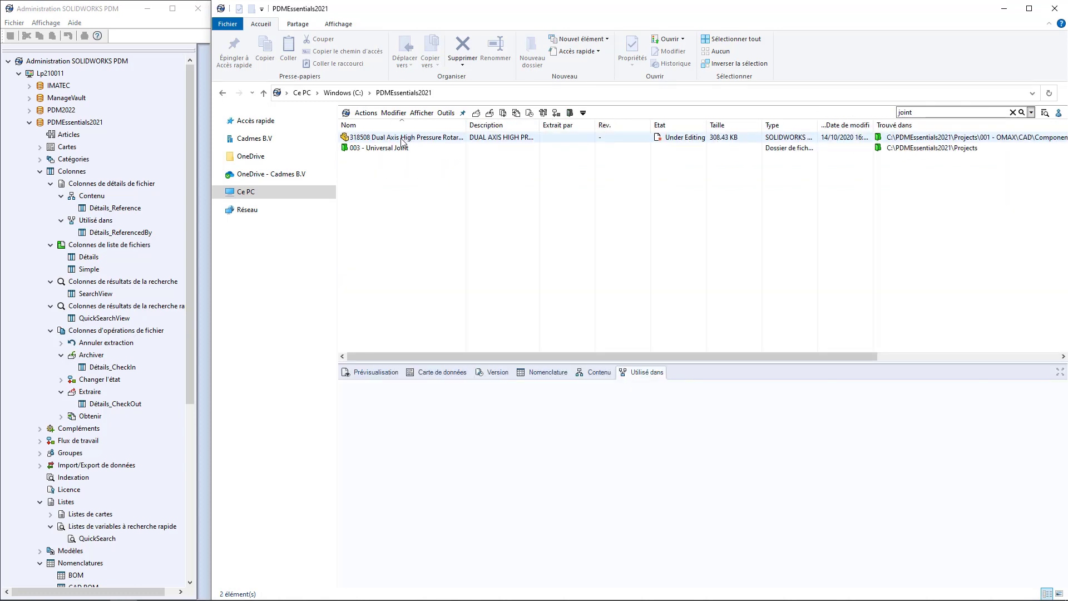
{"action": "left_click", "coordinate": [402, 139]}
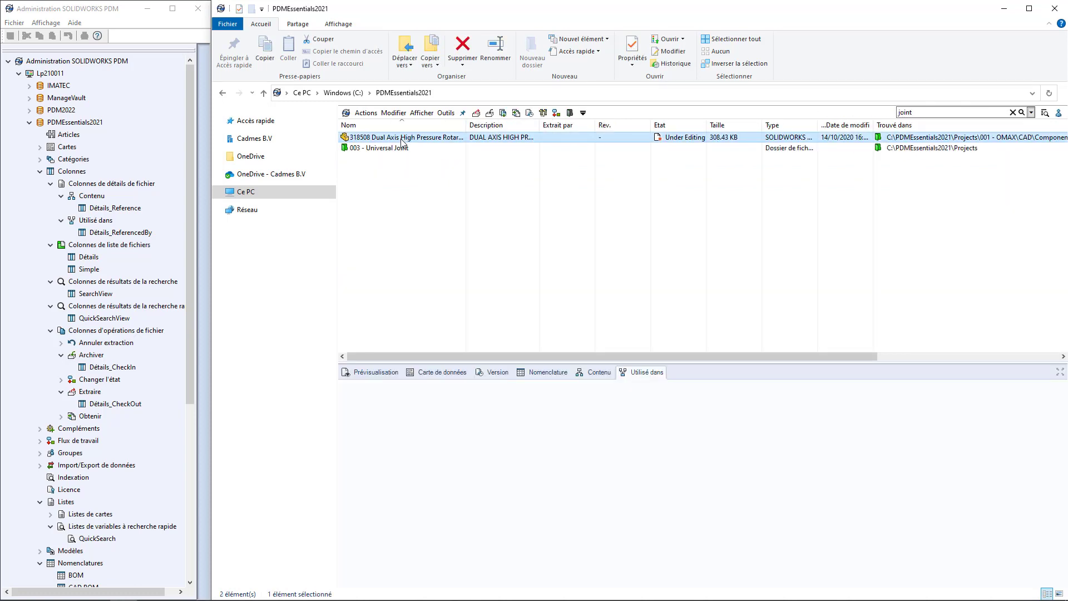
{"action": "left_click", "coordinate": [477, 113]}
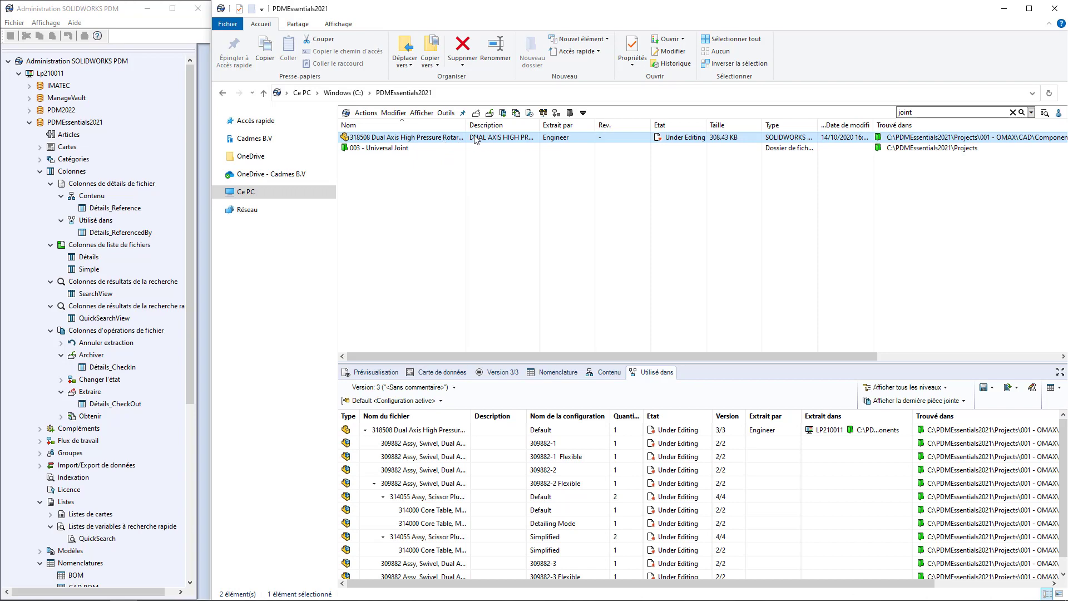
- Open the Archiver dialog for the checked-out part, widen it, and move the Etat column between Nouvelle version and Extrait par
{"action": "left_click", "coordinate": [490, 116]}
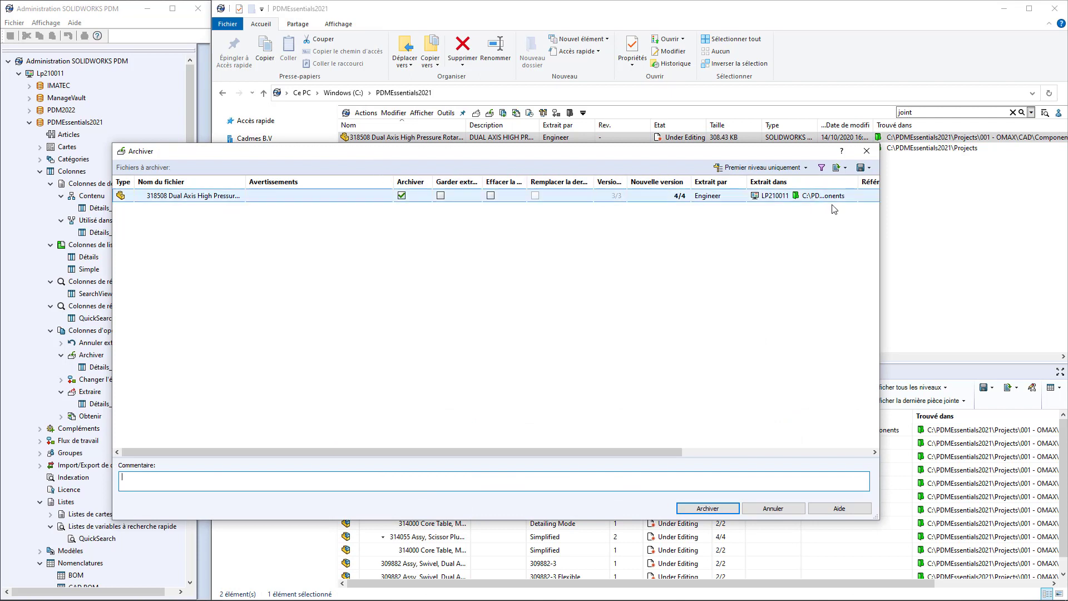
{"action": "left_click_drag", "start_coordinate": [884, 230], "coordinate": [1009, 232]}
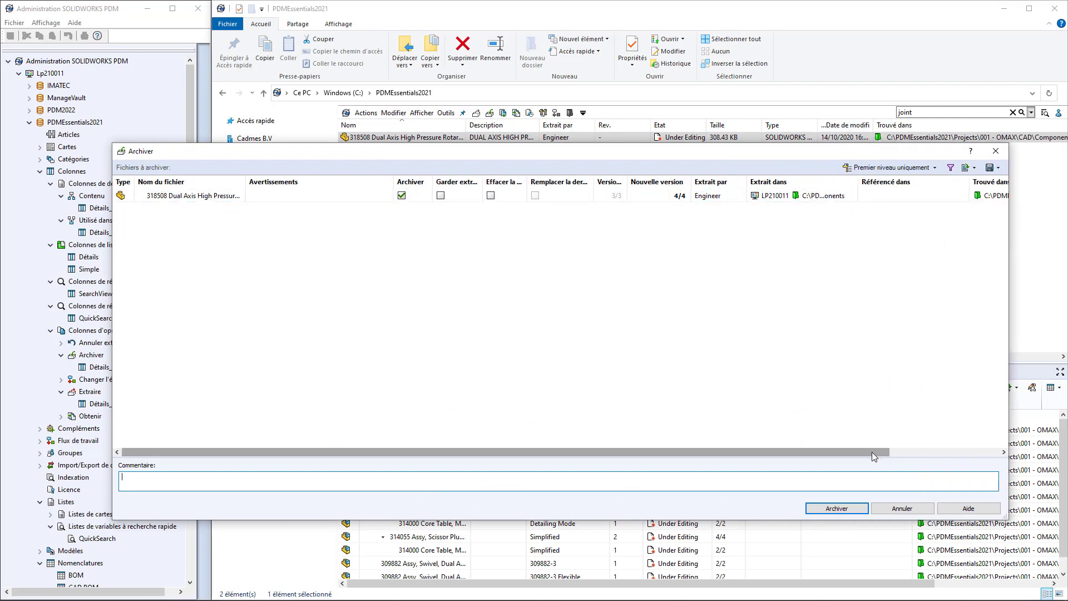
{"action": "left_click_drag", "start_coordinate": [872, 452], "coordinate": [990, 452]}
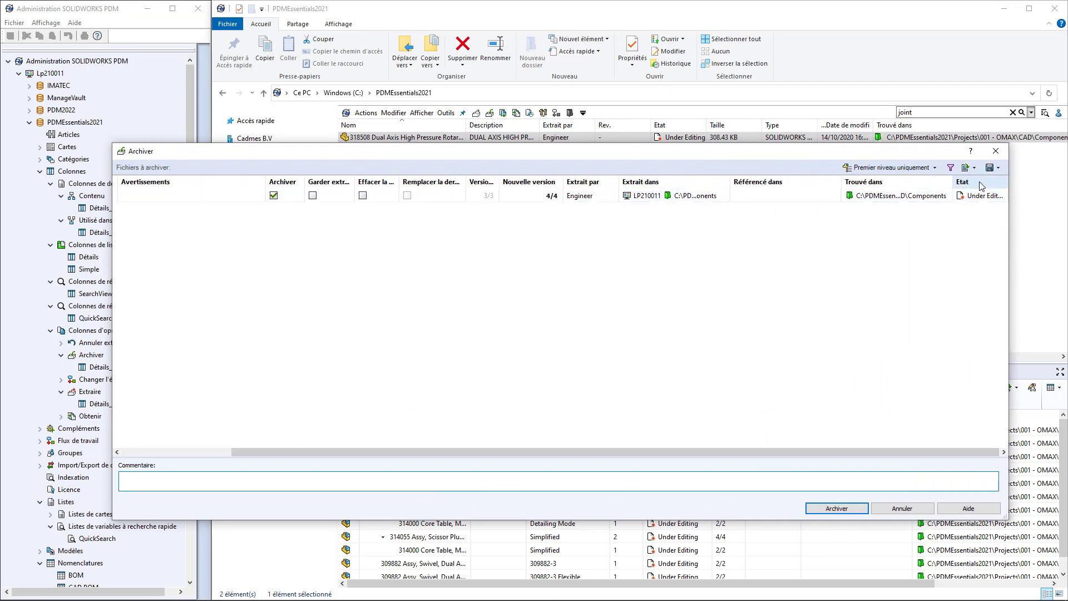
{"action": "left_click_drag", "start_coordinate": [967, 182], "coordinate": [563, 185]}
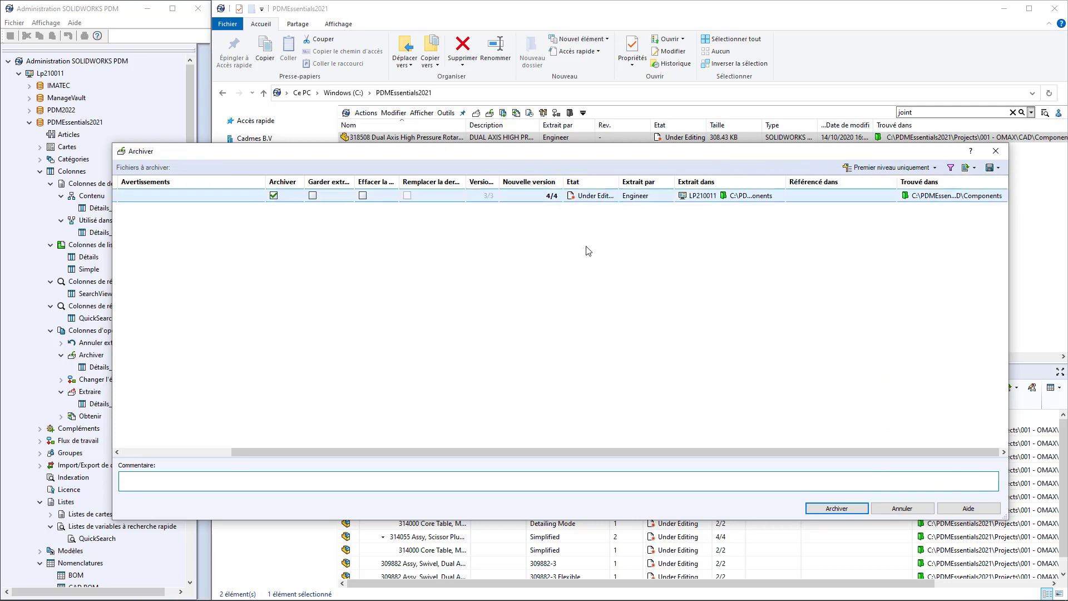
{"action": "left_click_drag", "start_coordinate": [589, 450], "coordinate": [384, 445]}
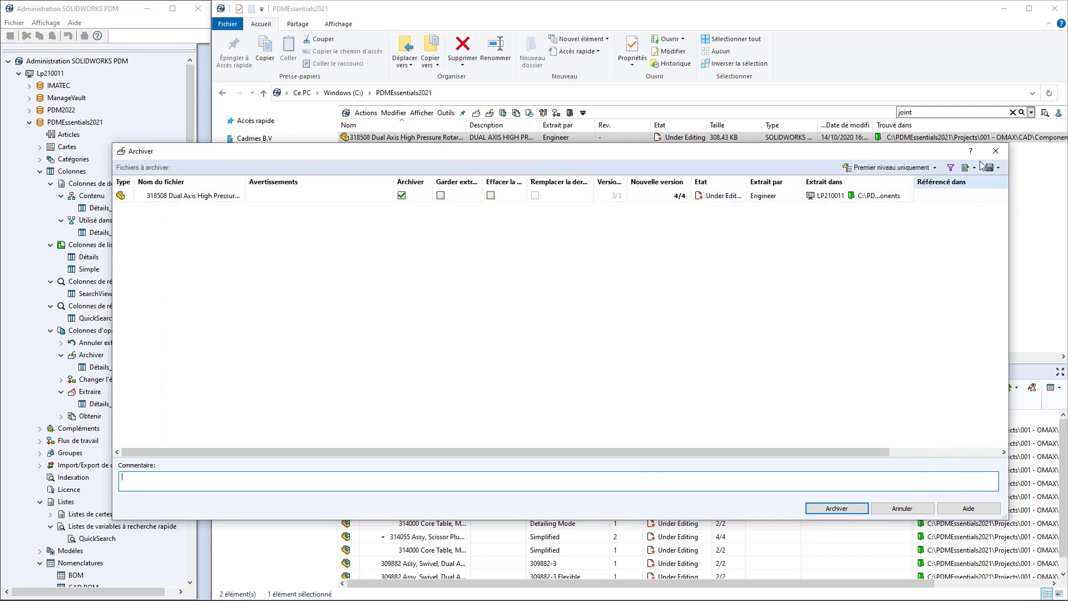
- Close and reopen the Archiver dialog for the 318508 part to verify its column layout, and check the part in
{"action": "left_click", "coordinate": [995, 151]}
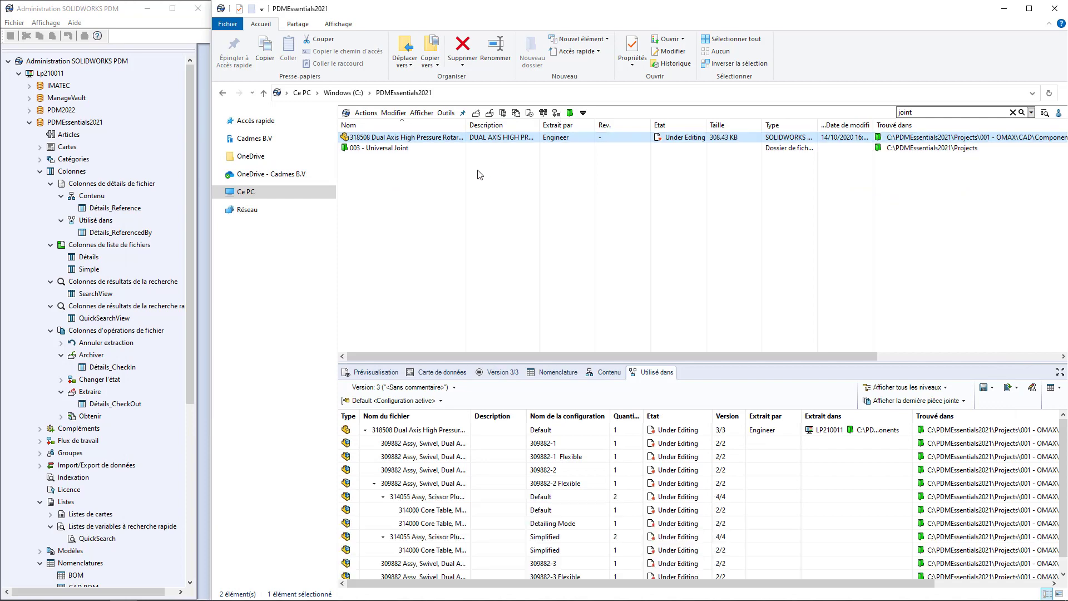
{"action": "left_click", "coordinate": [446, 139]}
{"action": "left_click", "coordinate": [489, 113]}
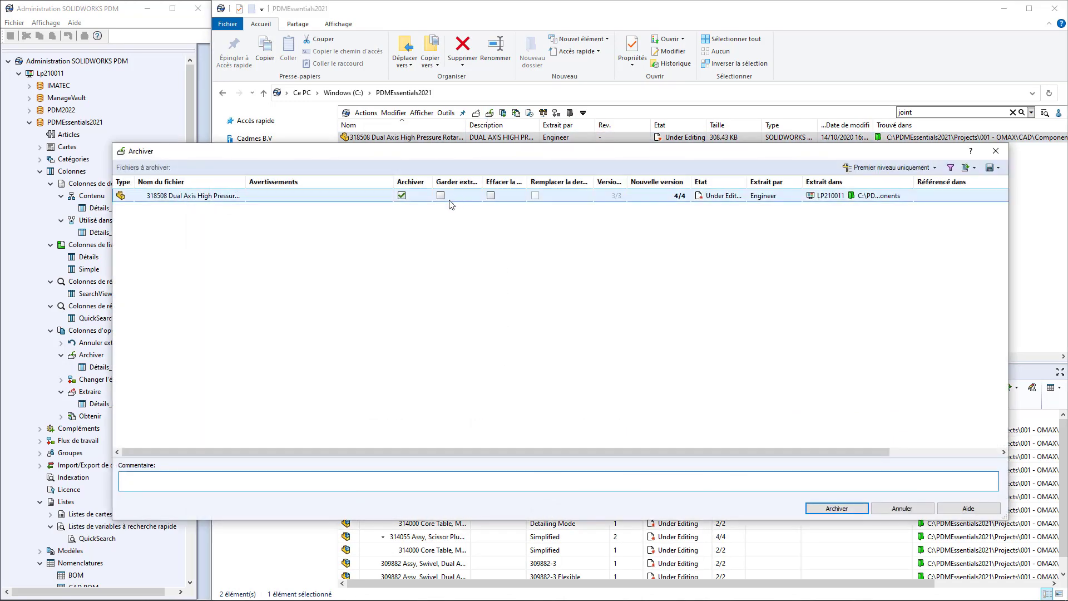
{"action": "left_click", "coordinate": [848, 510]}
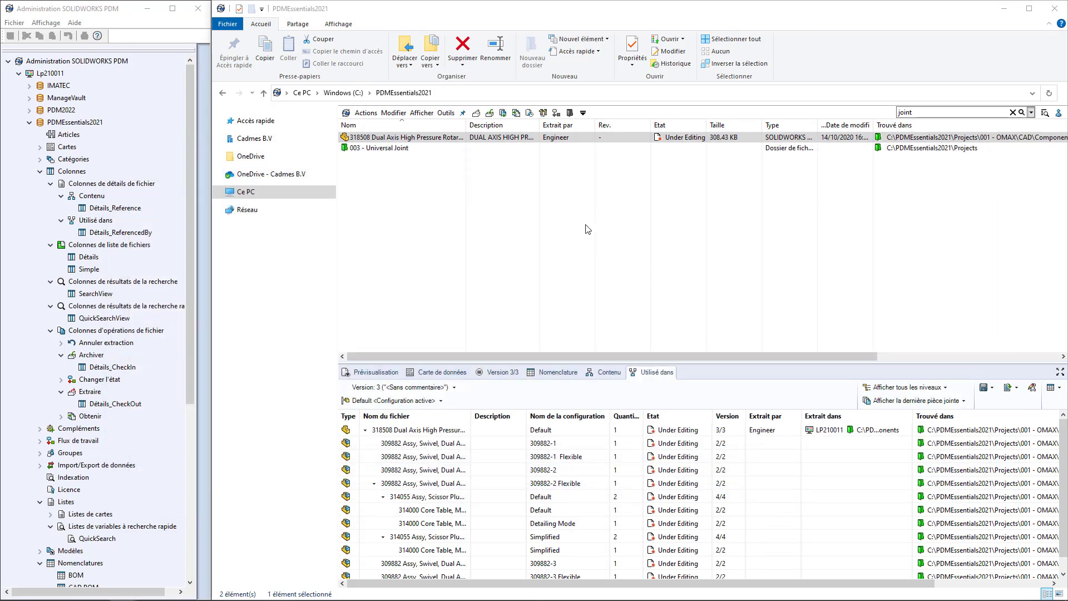
- Open the Direct approval transition dialog for the 318508 part, widen the dialog and its Rev. column, and close it without making the transition
{"action": "left_click", "coordinate": [543, 142]}
{"action": "left_click", "coordinate": [557, 113]}
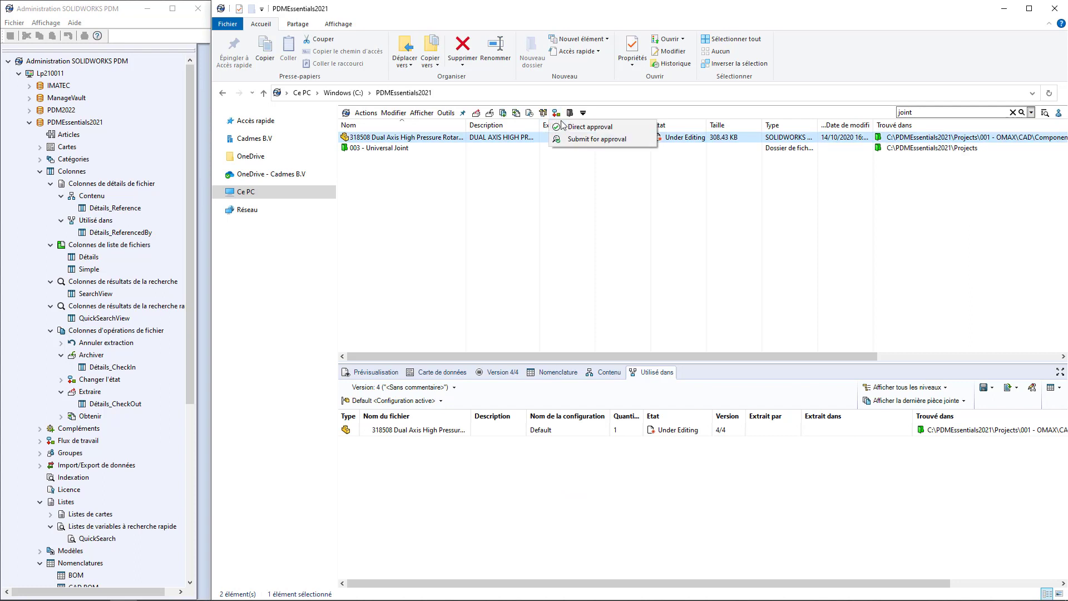
{"action": "left_click", "coordinate": [590, 127]}
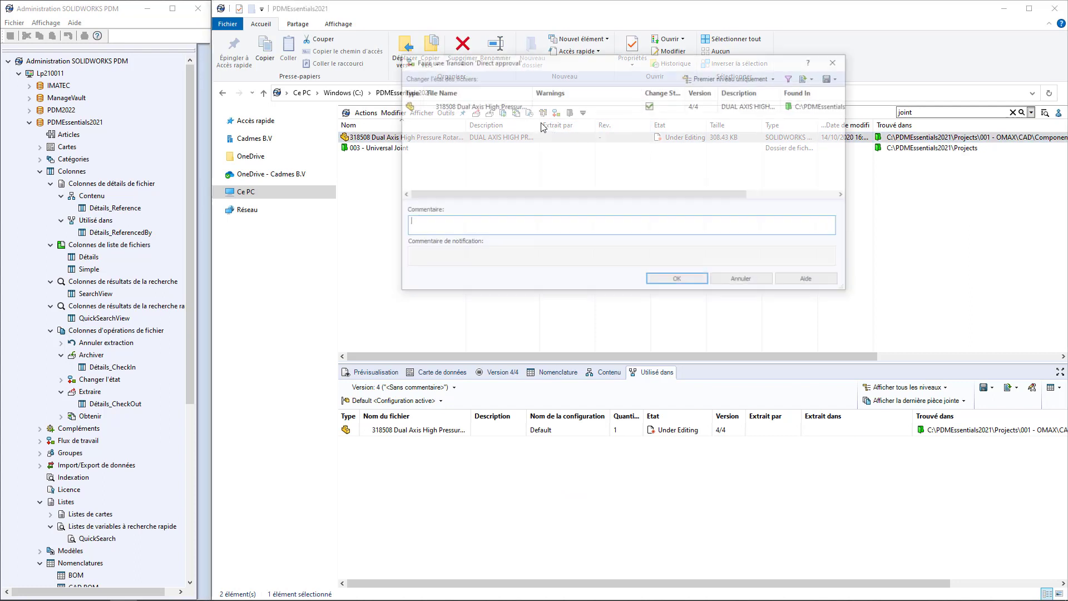
{"action": "left_click_drag", "start_coordinate": [776, 67], "coordinate": [616, 175]}
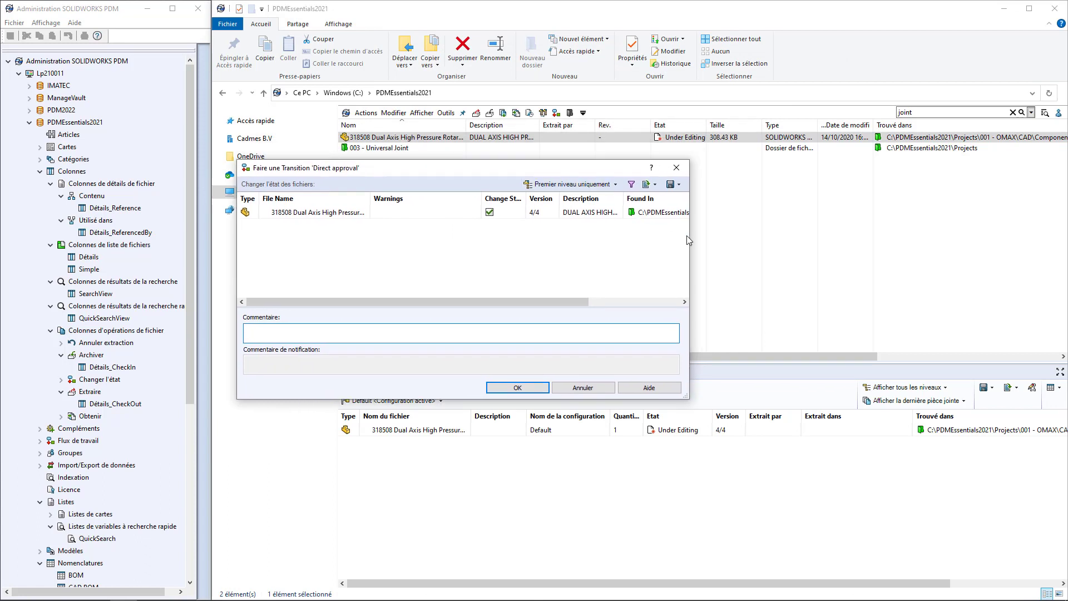
{"action": "left_click_drag", "start_coordinate": [691, 236], "coordinate": [945, 236]}
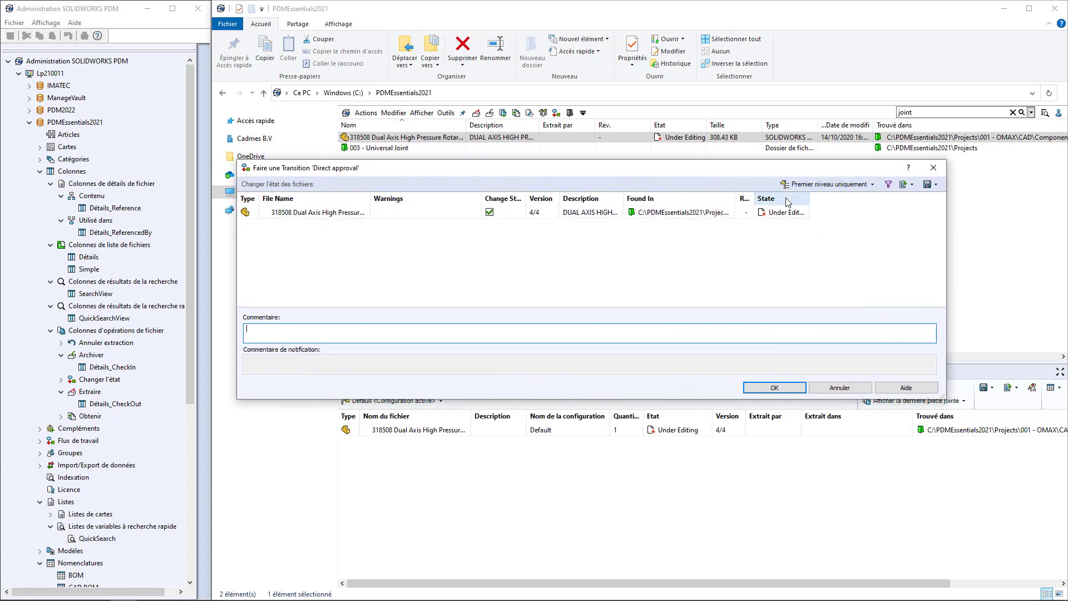
{"action": "left_click_drag", "start_coordinate": [756, 198], "coordinate": [768, 199]}
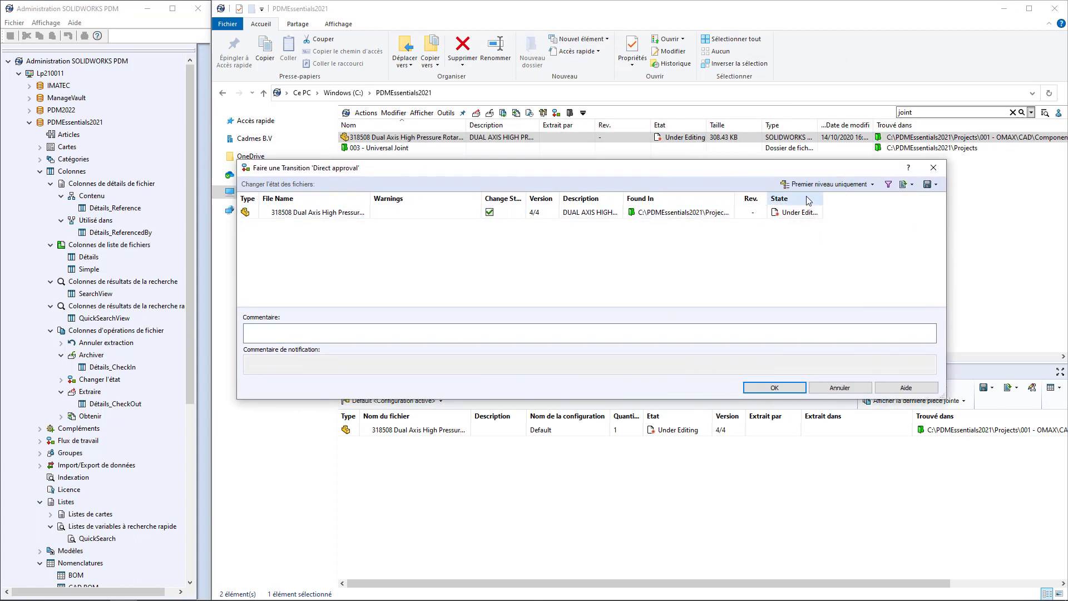
{"action": "left_click", "coordinate": [933, 167]}
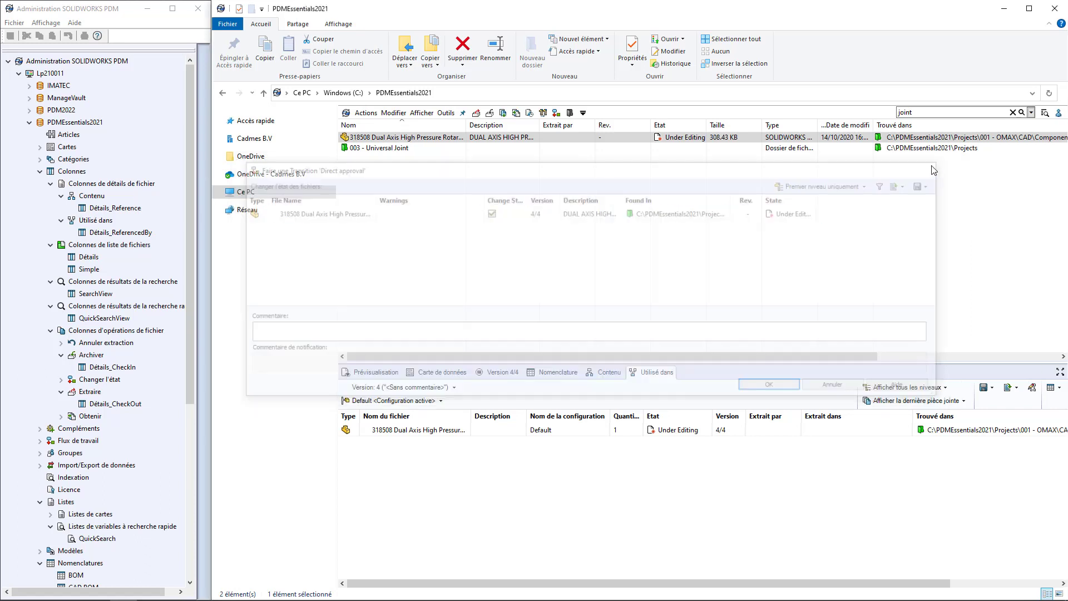
- In the Administration tool, expand the Changer l'état columns and open the Détails_ChangeState column set
{"action": "left_click", "coordinate": [61, 380]}
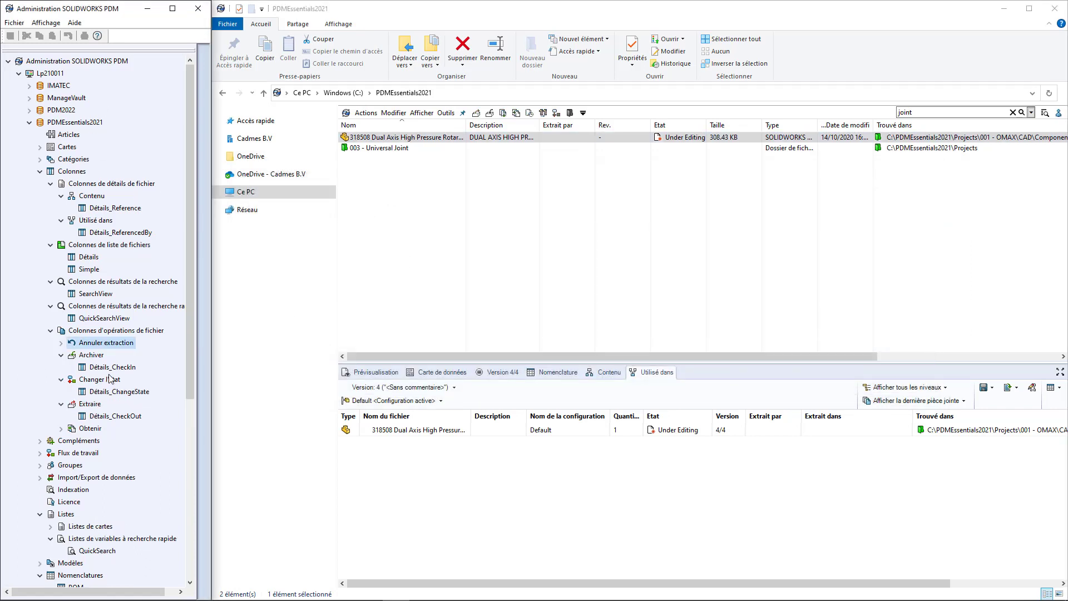
{"action": "double_click", "coordinate": [114, 391]}
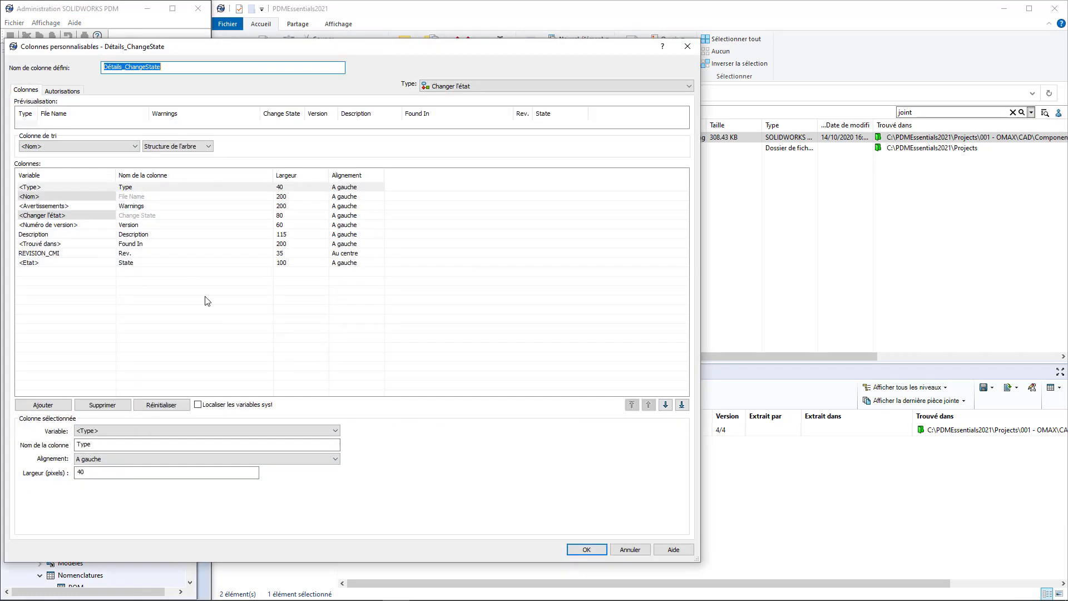
{"action": "left_click_drag", "start_coordinate": [298, 53], "coordinate": [533, 36]}
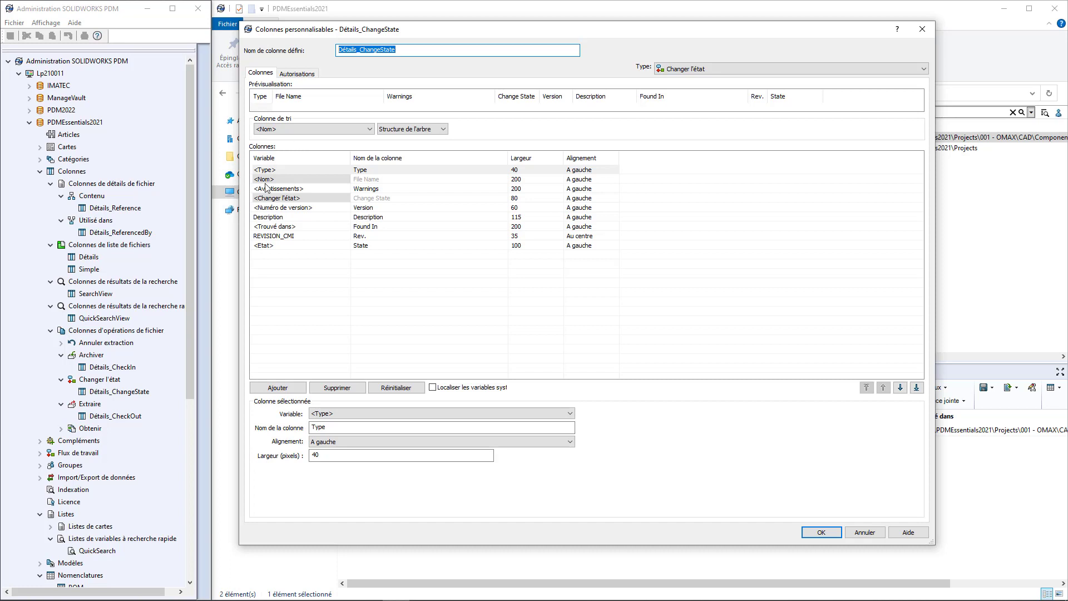
{"action": "left_click", "coordinate": [318, 262]}
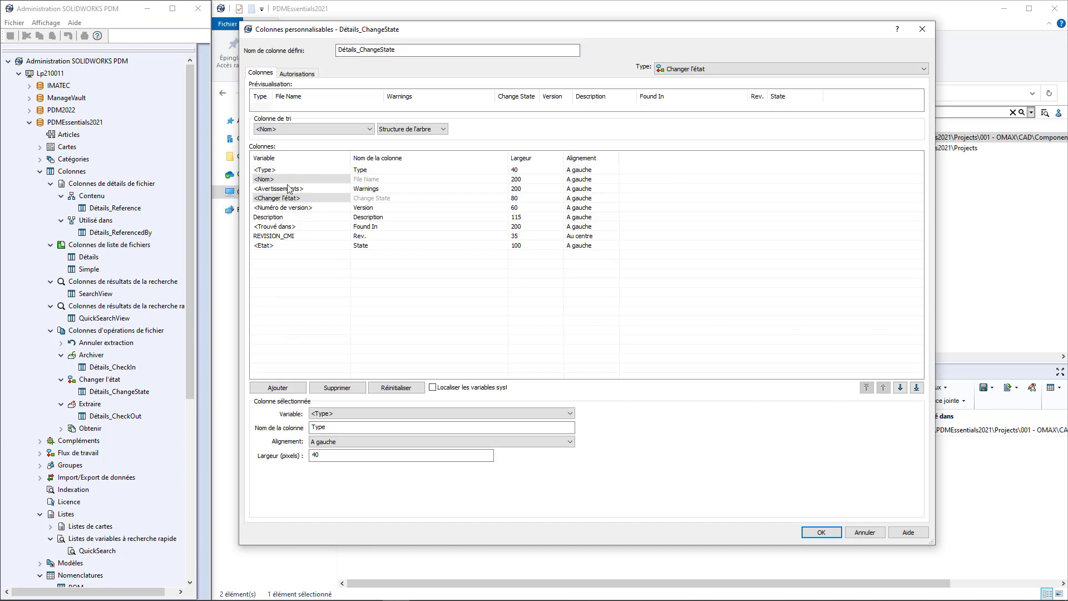
- Add a column for the ITEM_NUMBER_CMI variable named "Item Number" to the Détails_ChangeState set, and save the set
{"action": "left_click", "coordinate": [277, 387]}
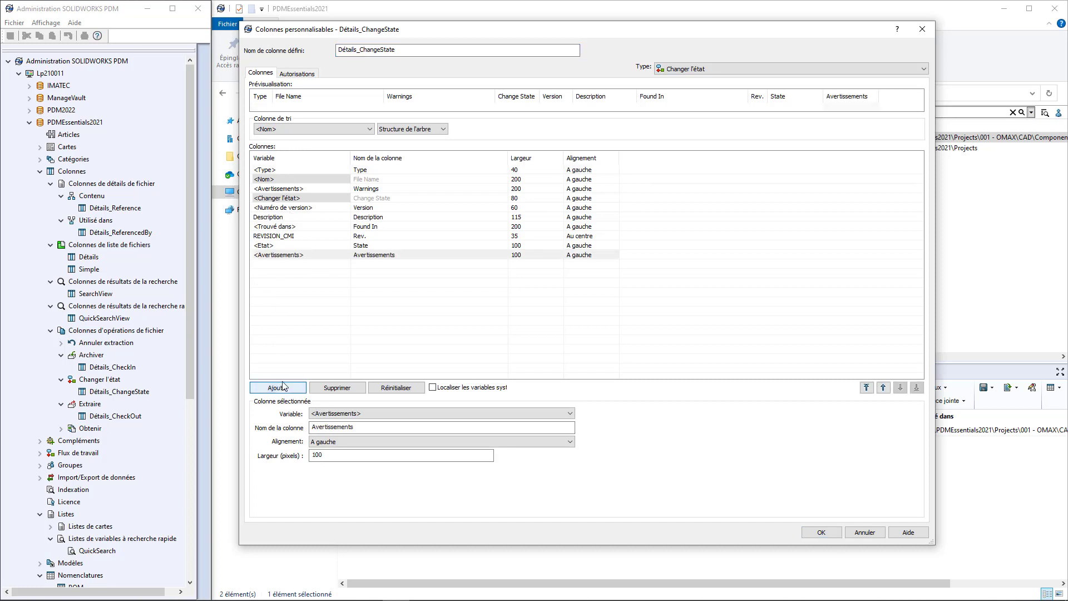
{"action": "left_click", "coordinate": [317, 258]}
{"action": "left_click", "coordinate": [345, 414]}
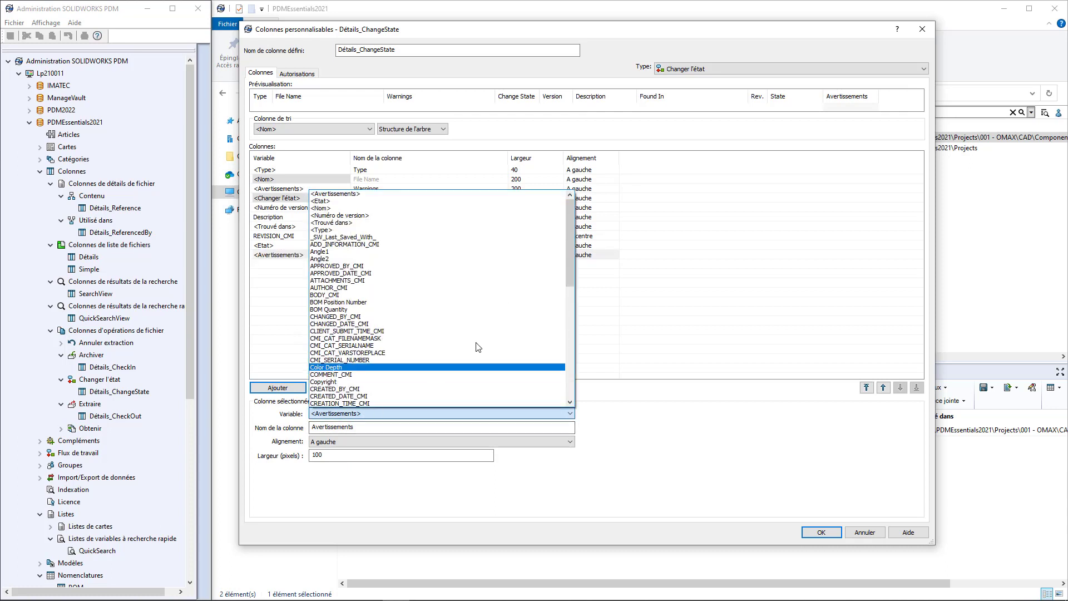
{"action": "left_click_drag", "start_coordinate": [570, 271], "coordinate": [583, 374]}
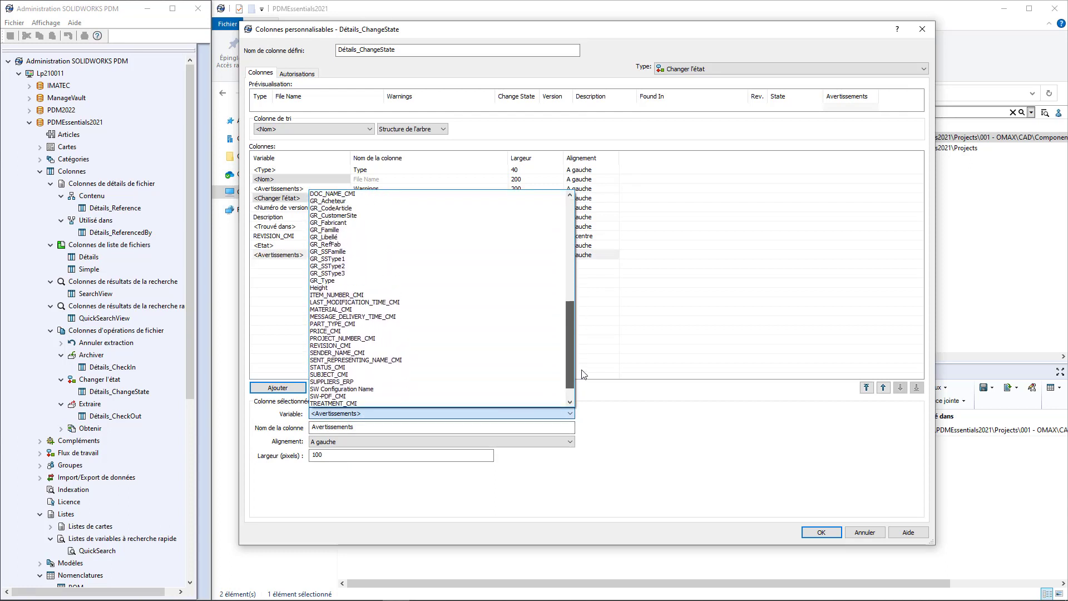
{"action": "left_click", "coordinate": [410, 296]}
{"action": "left_click_drag", "start_coordinate": [384, 427], "coordinate": [225, 416]}
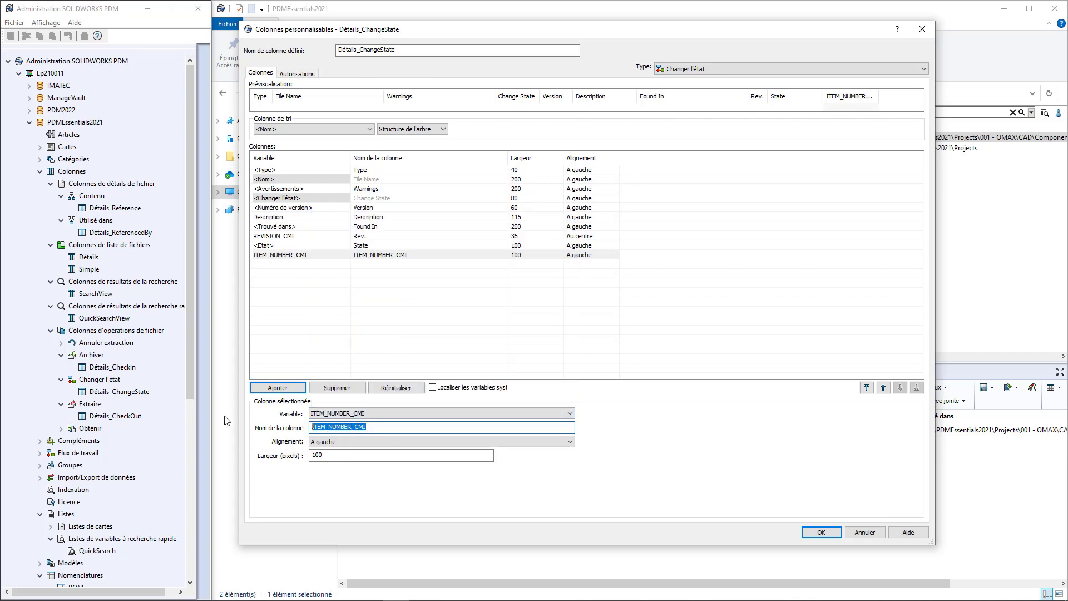
{"action": "type", "text": "Item Number"}
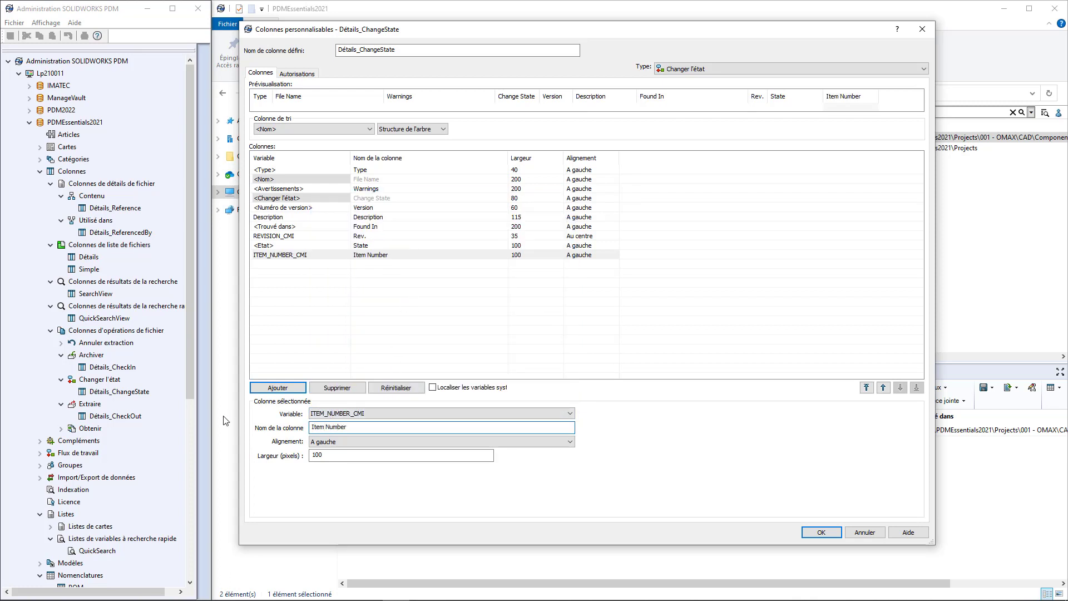
{"action": "left_click", "coordinate": [333, 456]}
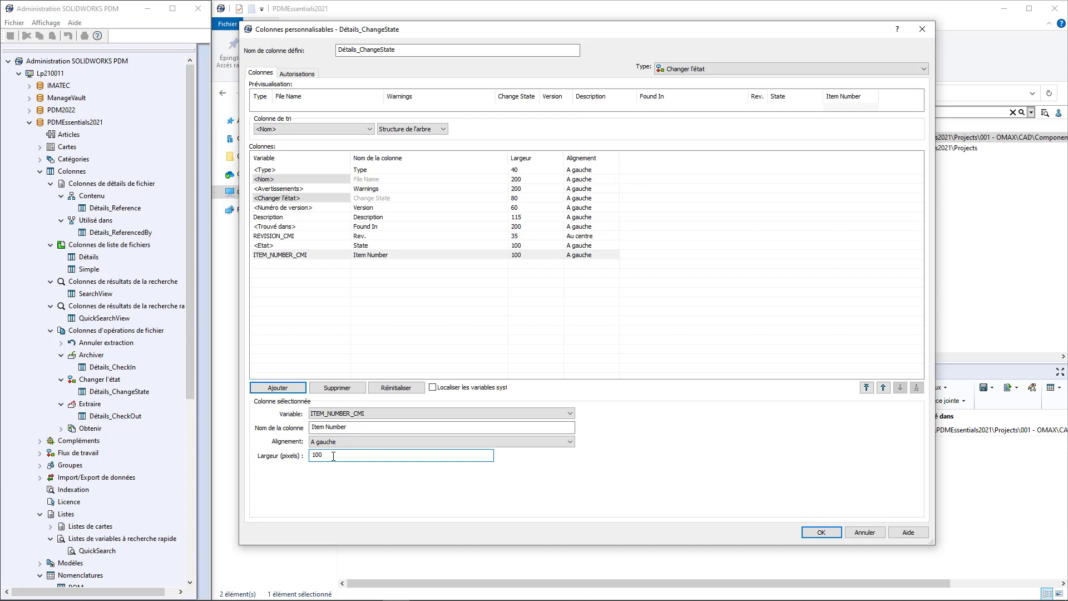
{"action": "left_click", "coordinate": [289, 255]}
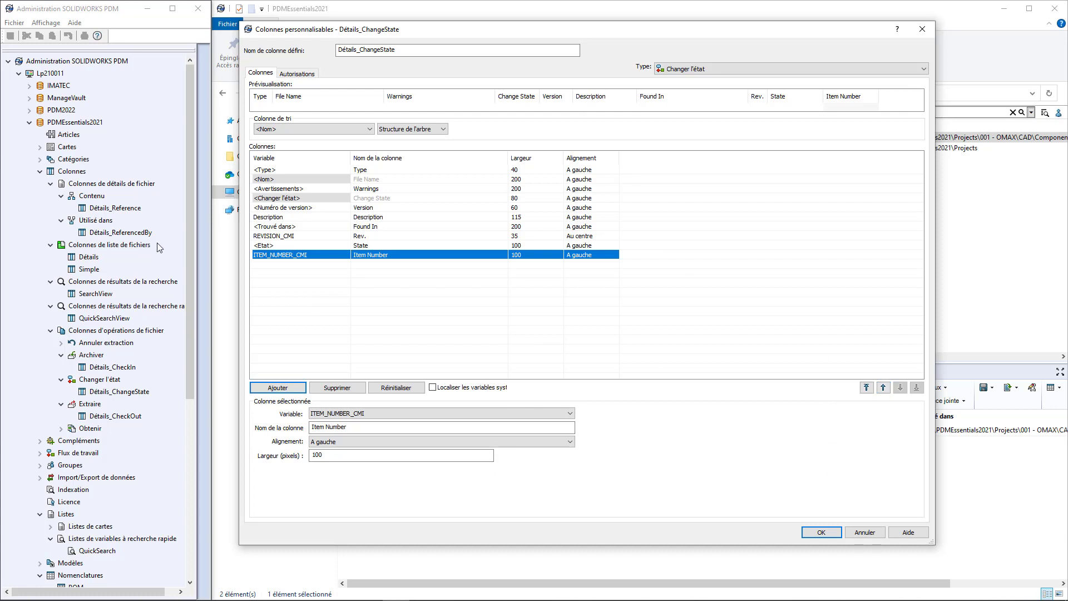
{"action": "left_click_drag", "start_coordinate": [594, 34], "coordinate": [430, 34]}
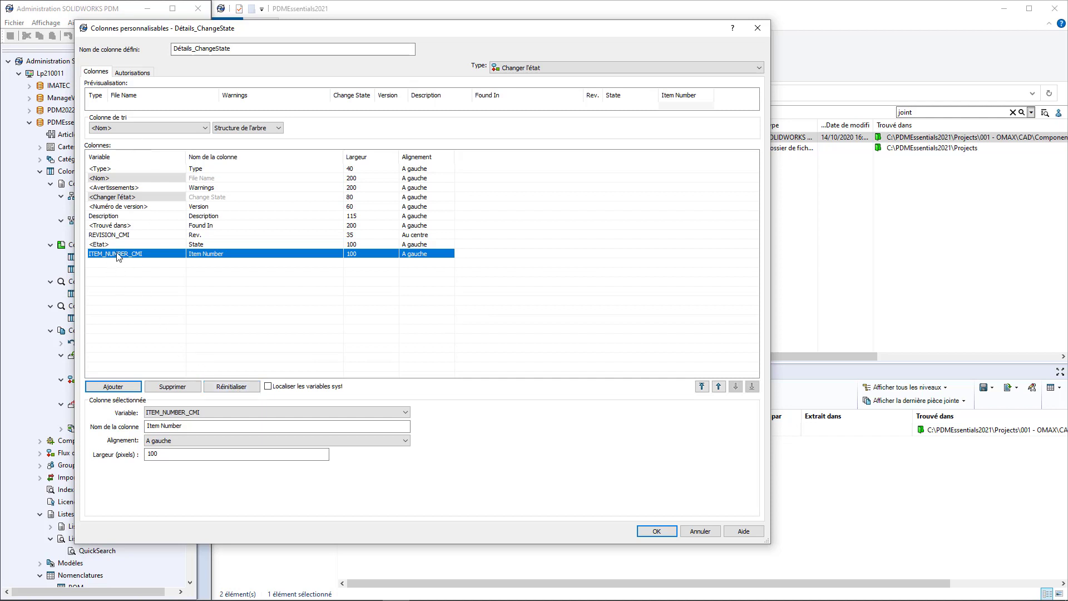
{"action": "left_click_drag", "start_coordinate": [283, 28], "coordinate": [422, 147]}
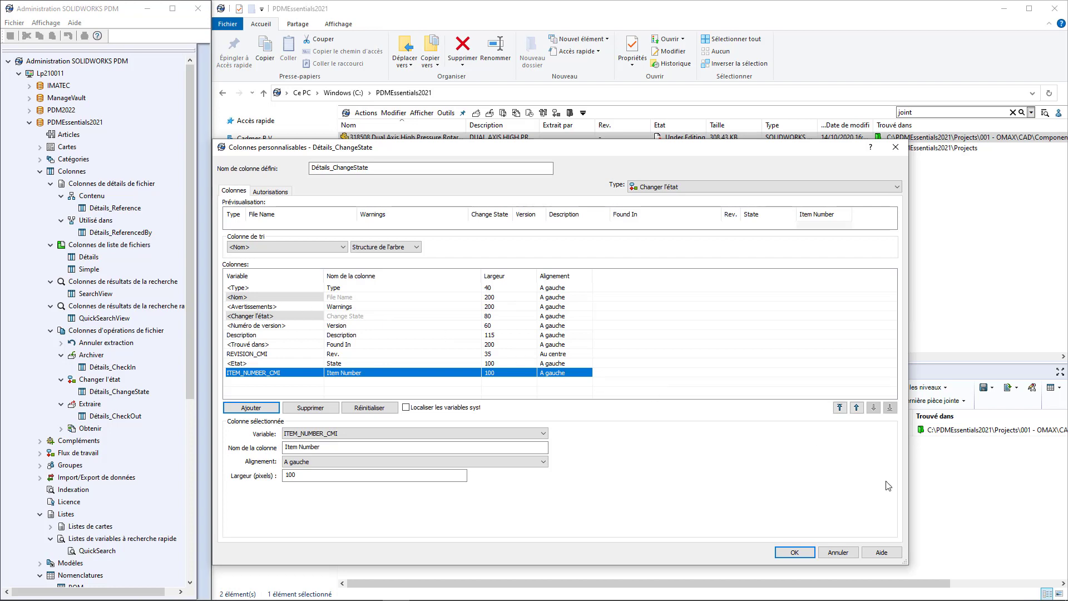
{"action": "left_click", "coordinate": [794, 552]}
- In the file explorer, switch to the data card view and look through the context menu commands of the 318508 part
{"action": "left_click", "coordinate": [453, 211]}
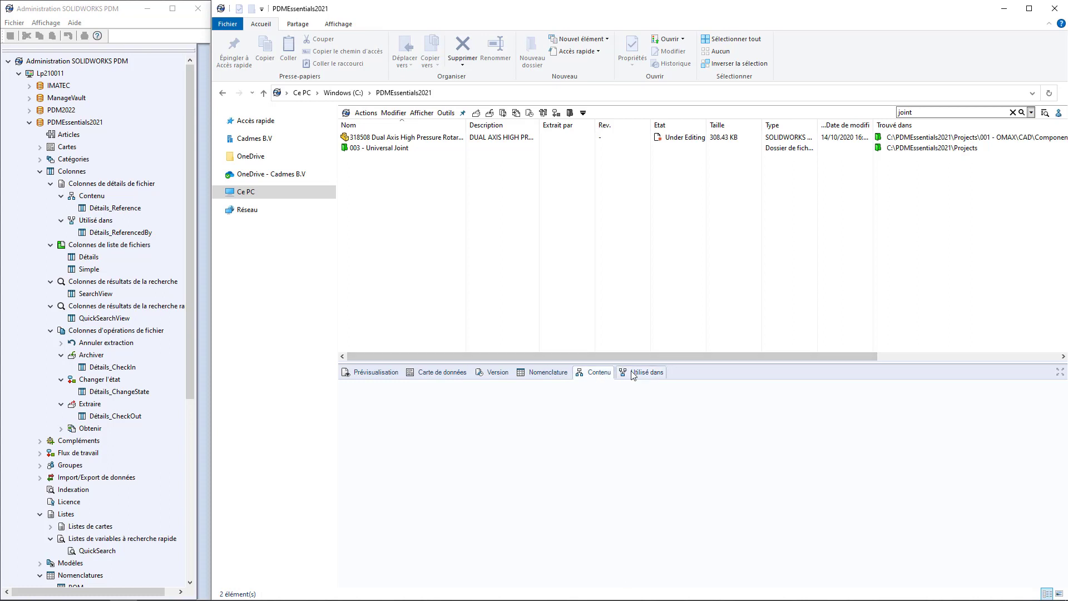
{"action": "left_click", "coordinate": [457, 373]}
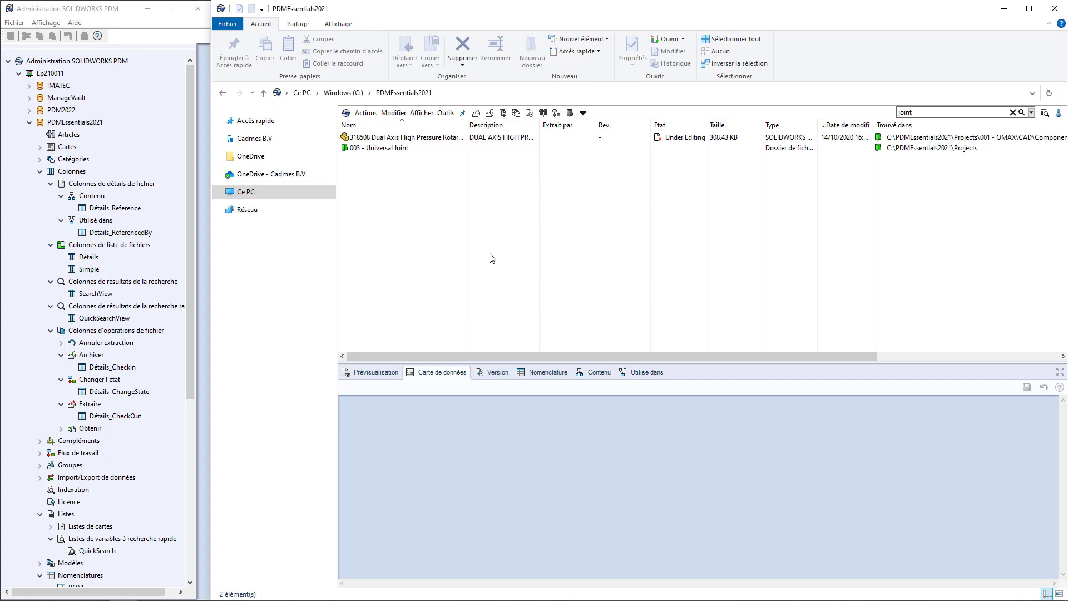
{"action": "right_click", "coordinate": [413, 139]}
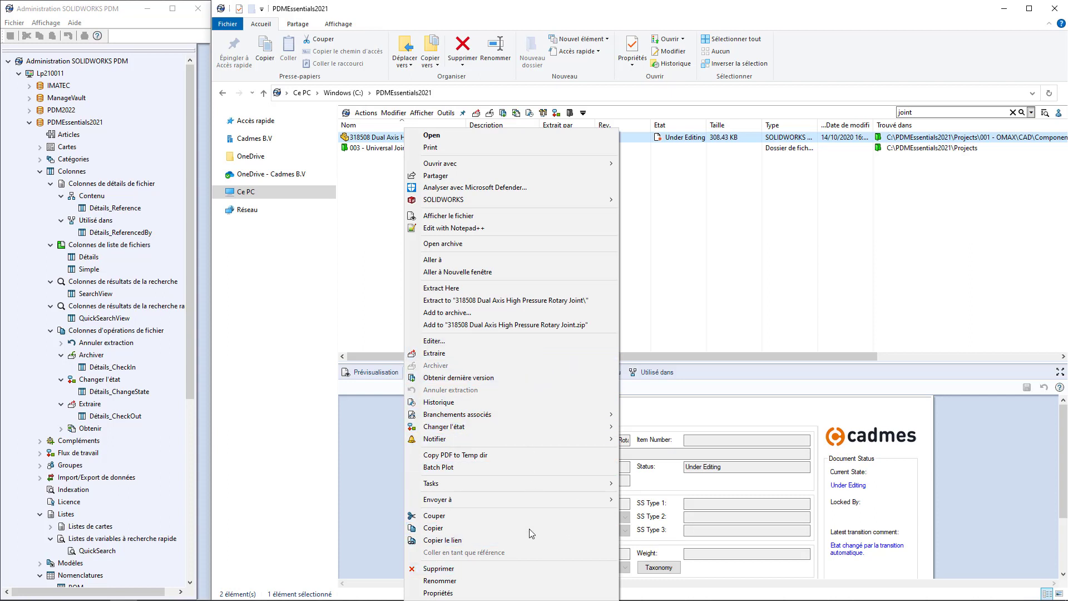
{"action": "left_click", "coordinate": [381, 260]}
- In the Administration tool, open the vault's general user settings and display the Menus page for the Menu contextuel Fichier destination
{"action": "left_click_drag", "start_coordinate": [190, 362], "coordinate": [183, 529]}
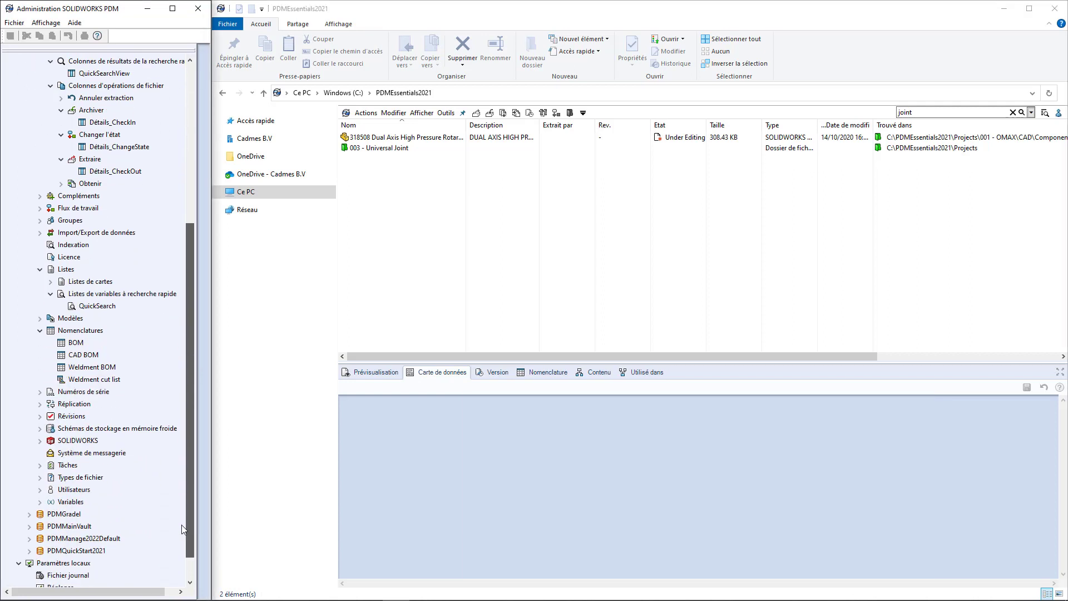
{"action": "right_click", "coordinate": [74, 490]}
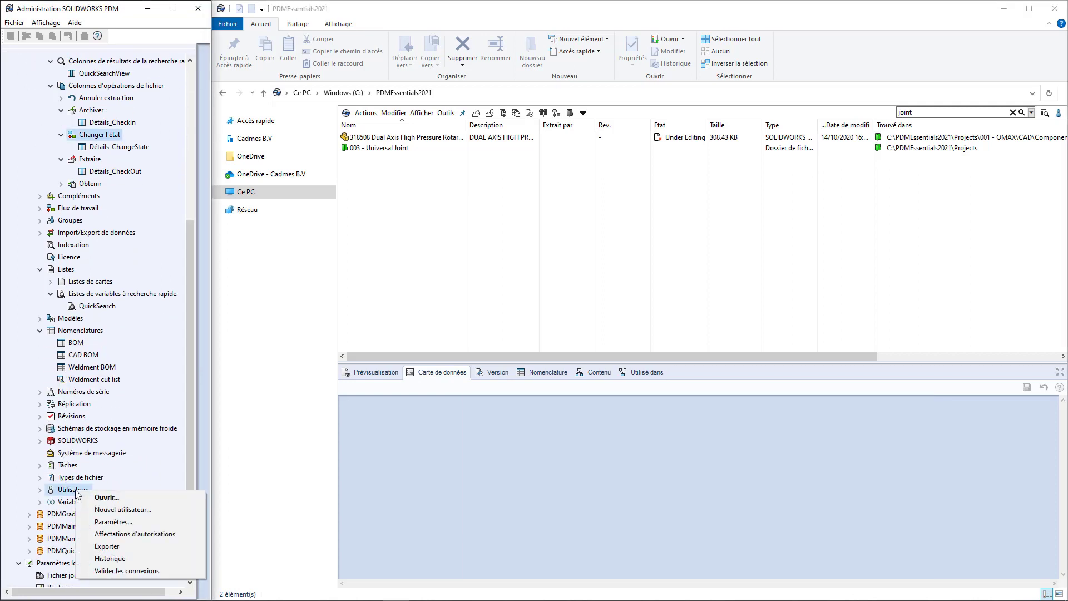
{"action": "left_click", "coordinate": [126, 526]}
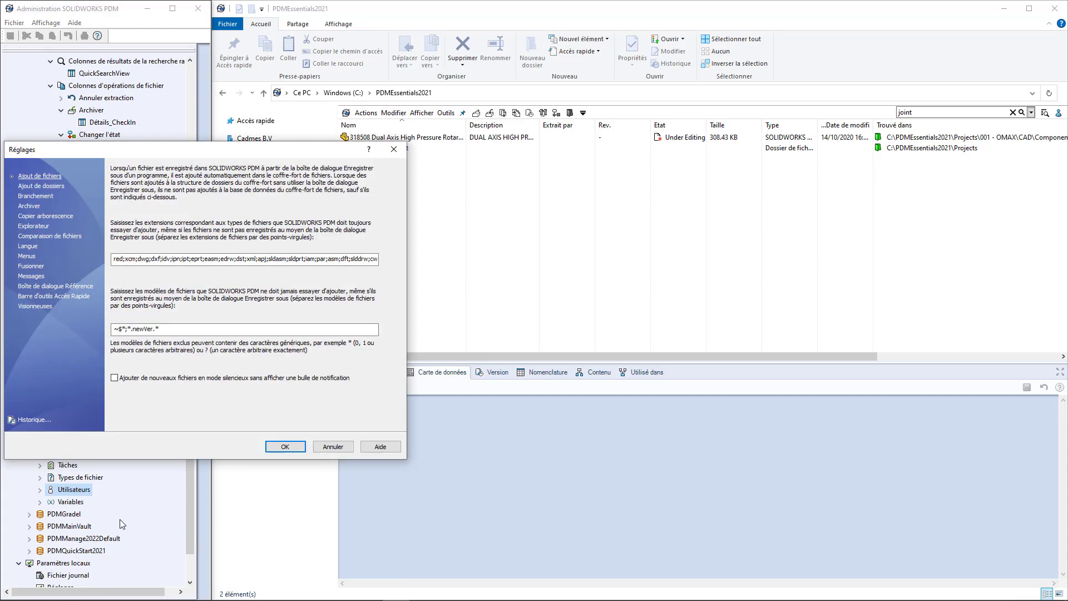
{"action": "left_click_drag", "start_coordinate": [248, 154], "coordinate": [555, 172]}
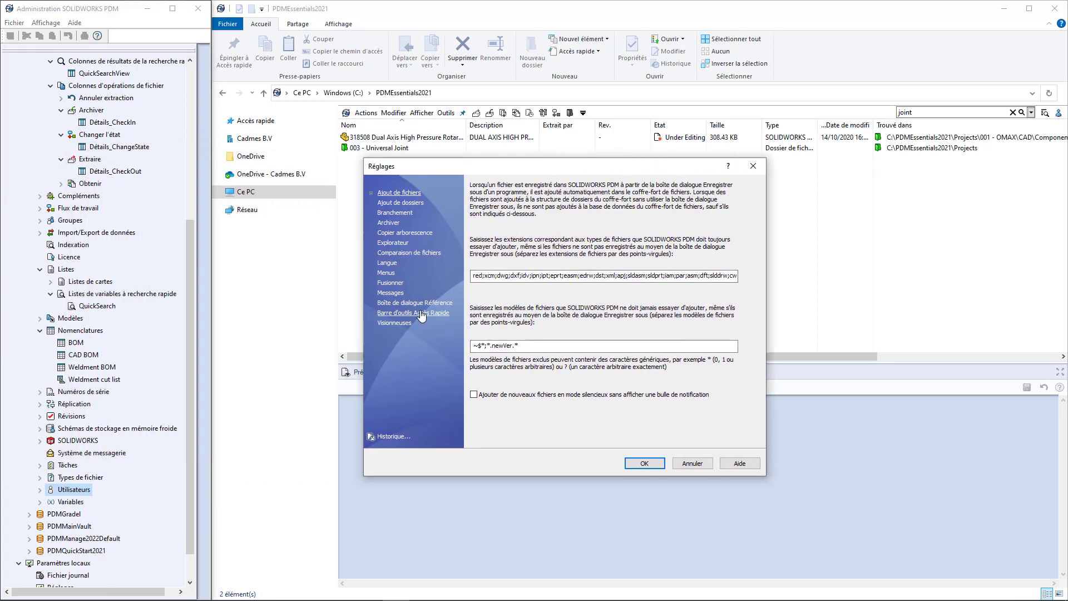
{"action": "left_click", "coordinate": [388, 275]}
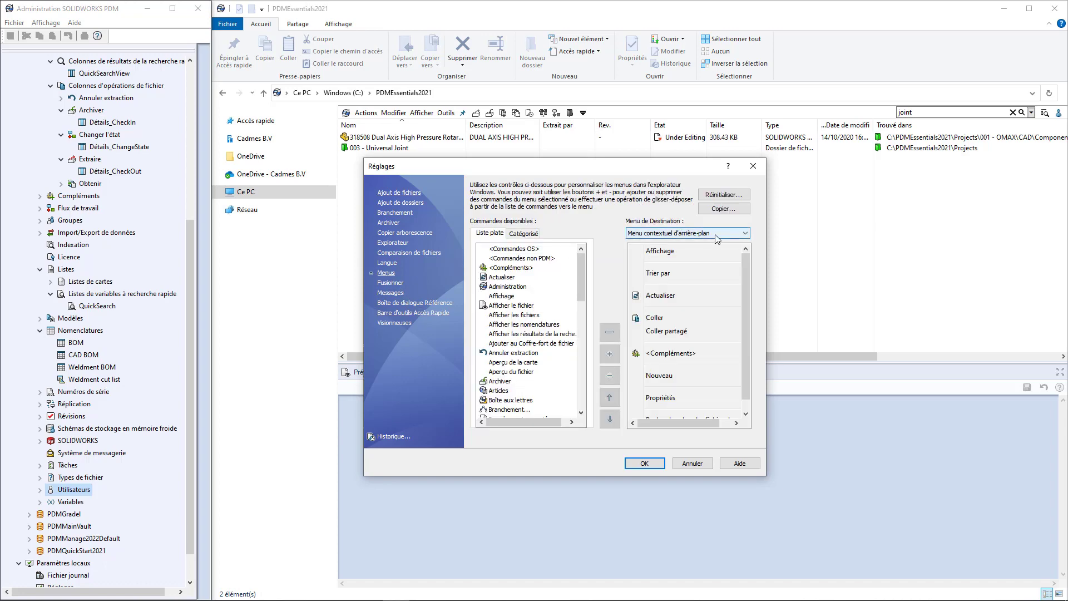
{"action": "left_click", "coordinate": [674, 234]}
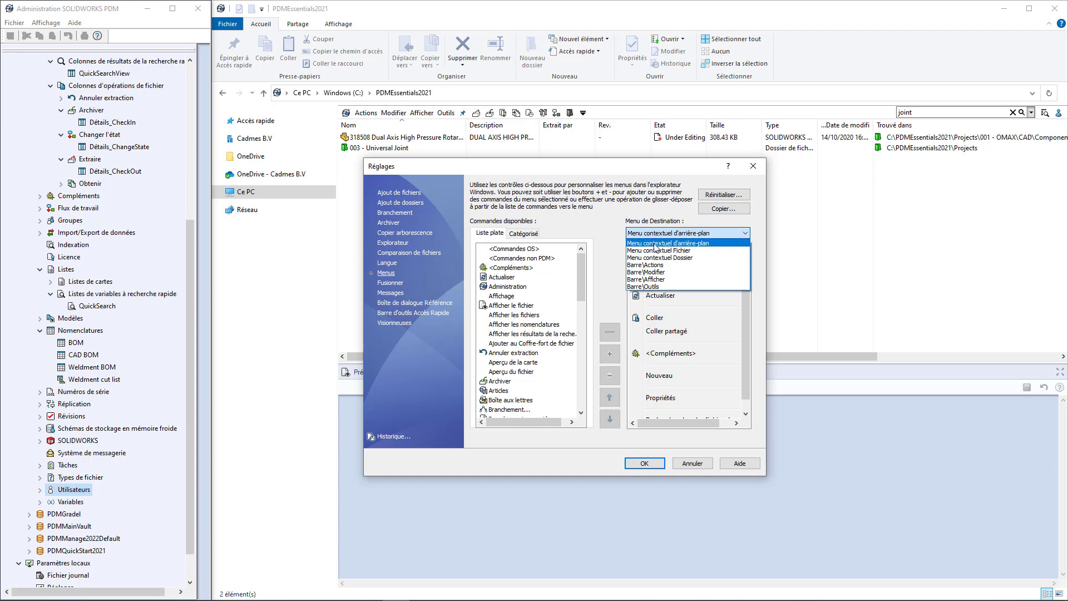
{"action": "left_click", "coordinate": [656, 250]}
- In the file explorer, view the background context menu in the search results, clear the search, and view that menu in the vault root
{"action": "right_click", "coordinate": [815, 254]}
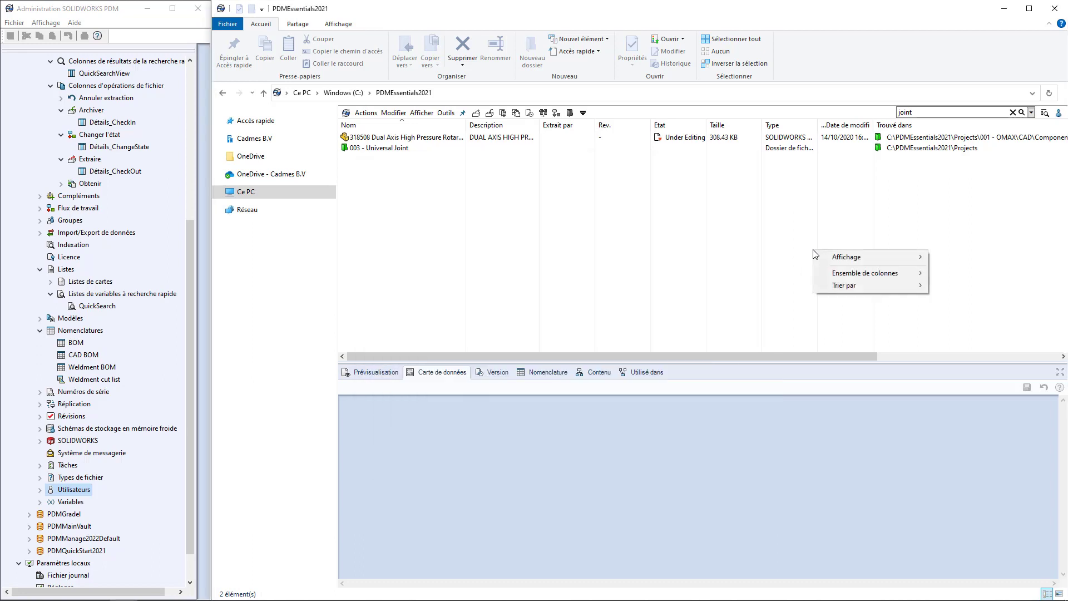
{"action": "right_click", "coordinate": [398, 240]}
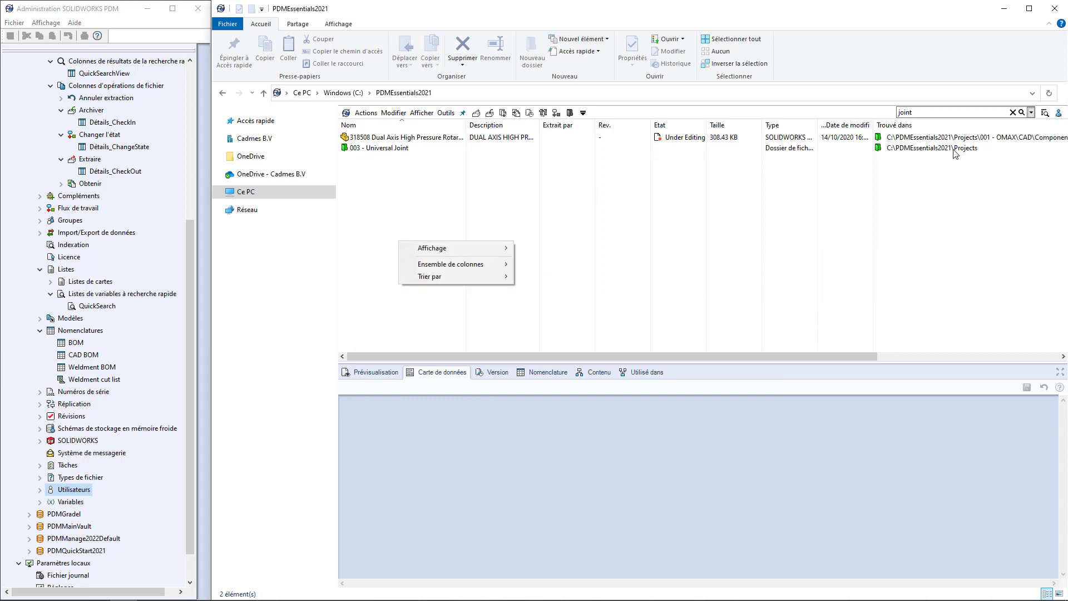
{"action": "left_click", "coordinate": [954, 148]}
{"action": "left_click", "coordinate": [1013, 113]}
{"action": "right_click", "coordinate": [383, 231]}
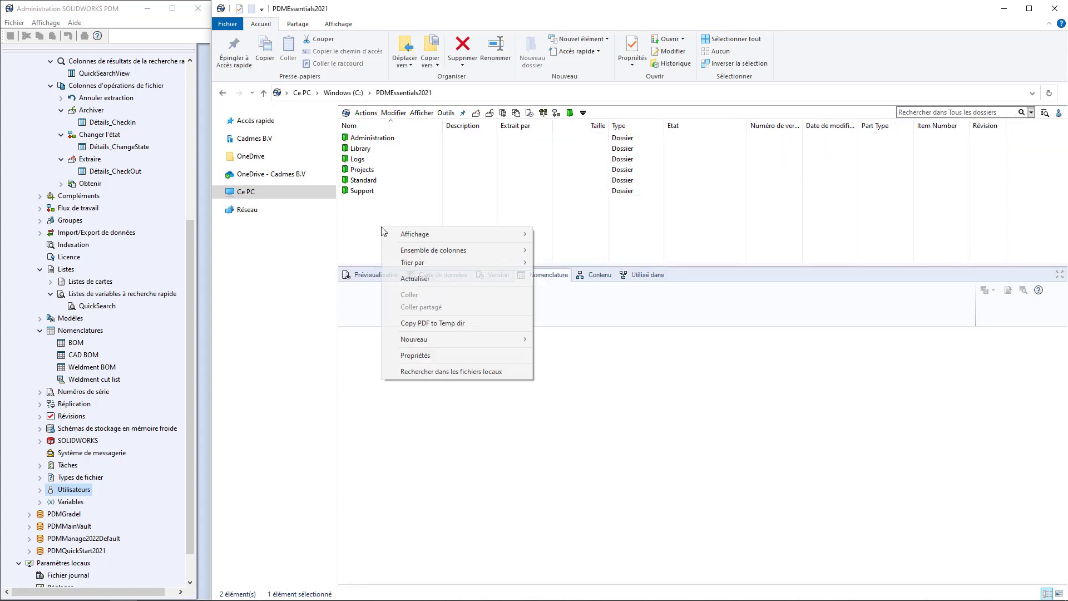
{"action": "left_click", "coordinate": [373, 227]}
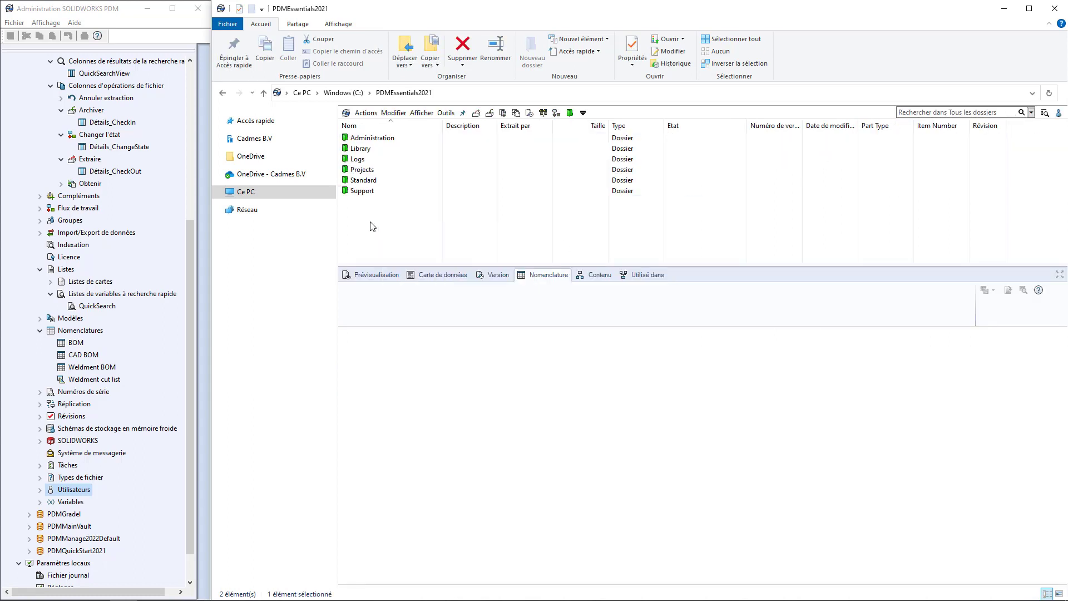
- View the context menu of the Support folder in the vault root and dismiss it
{"action": "right_click", "coordinate": [368, 191]}
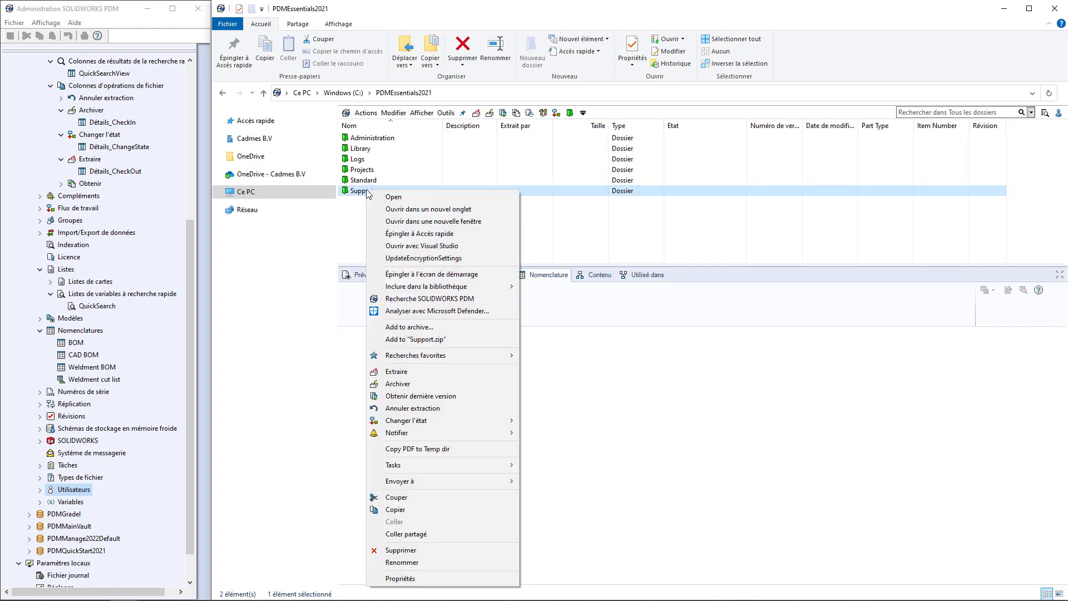
{"action": "left_click", "coordinate": [351, 214]}
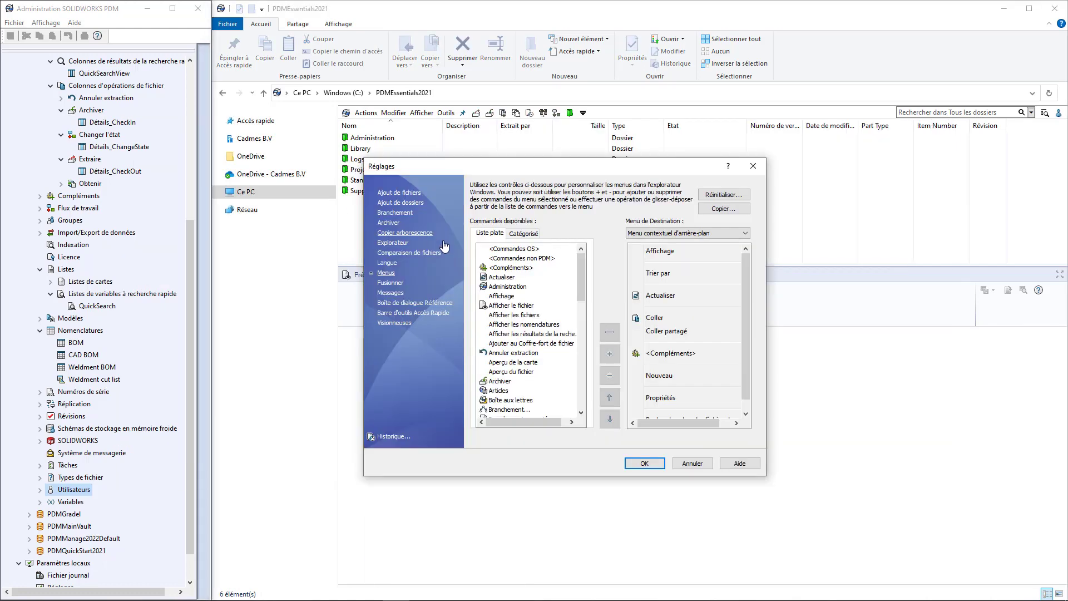
- In the Administration tool's menu settings, remove the Branchements associés command from the Menu contextuel Fichier destination
{"action": "left_click", "coordinate": [665, 235]}
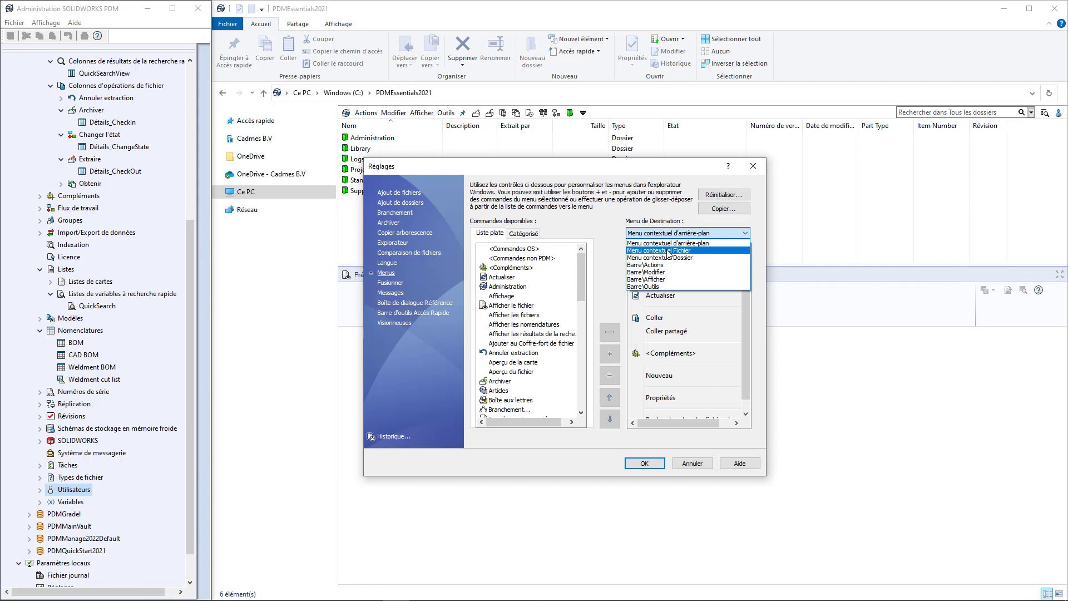
{"action": "left_click", "coordinate": [668, 250]}
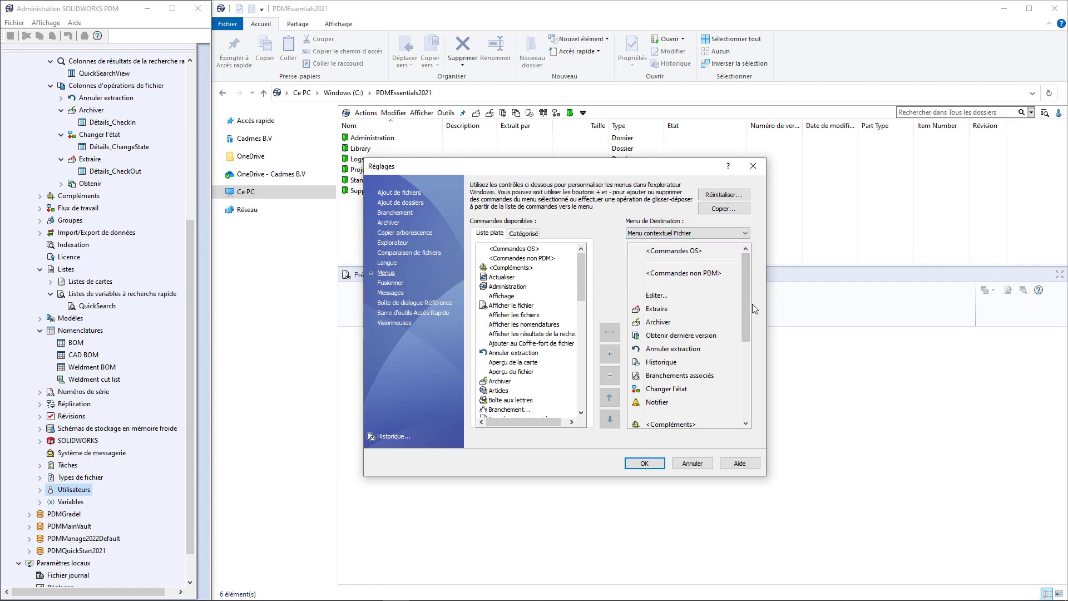
{"action": "left_click", "coordinate": [663, 252]}
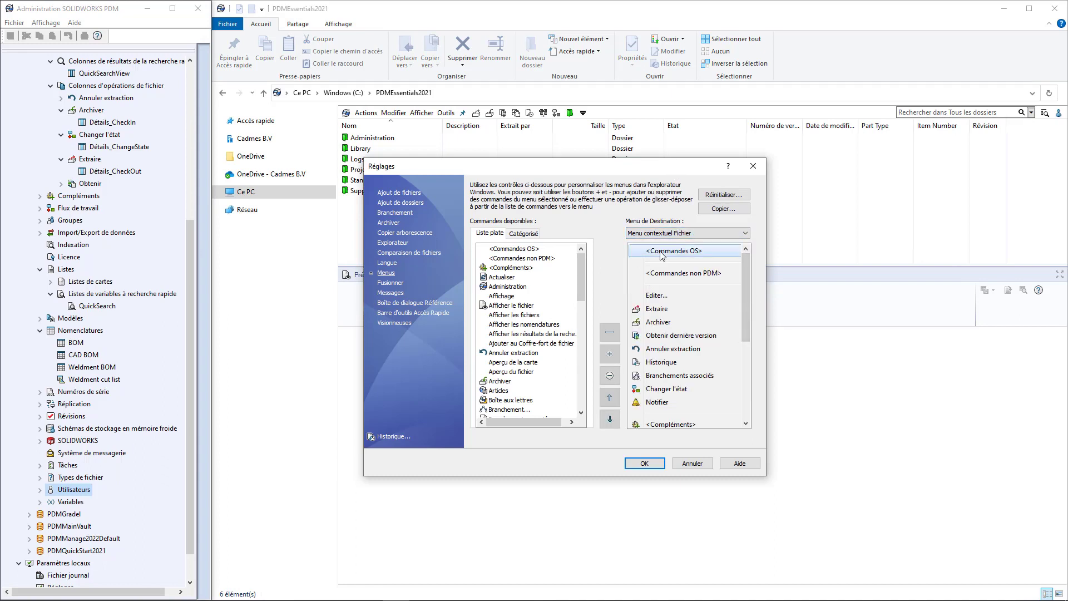
{"action": "left_click", "coordinate": [683, 273]}
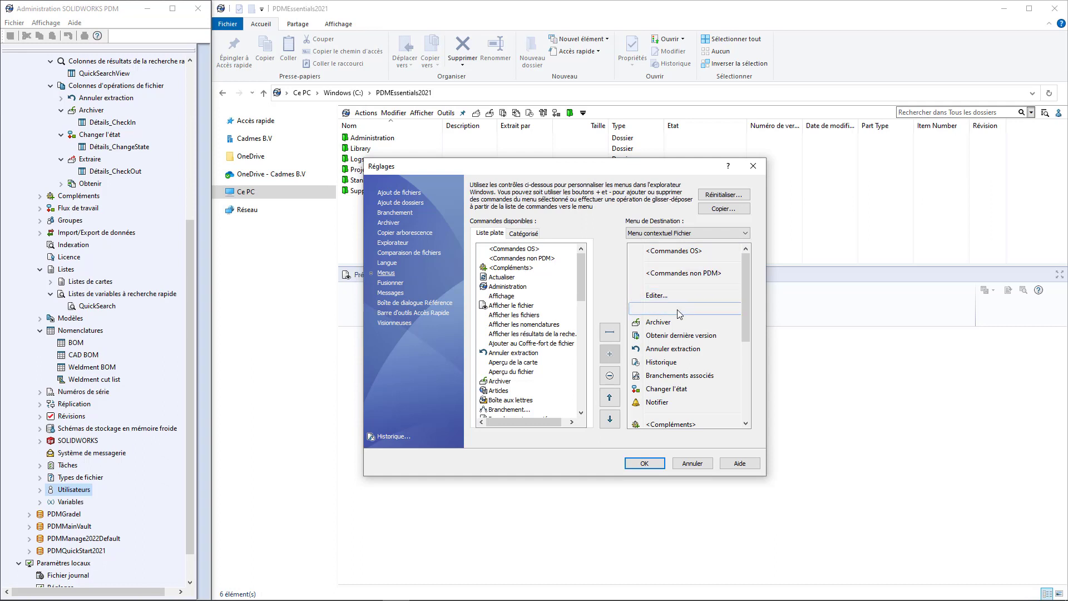
{"action": "left_click_drag", "start_coordinate": [742, 333], "coordinate": [743, 365]}
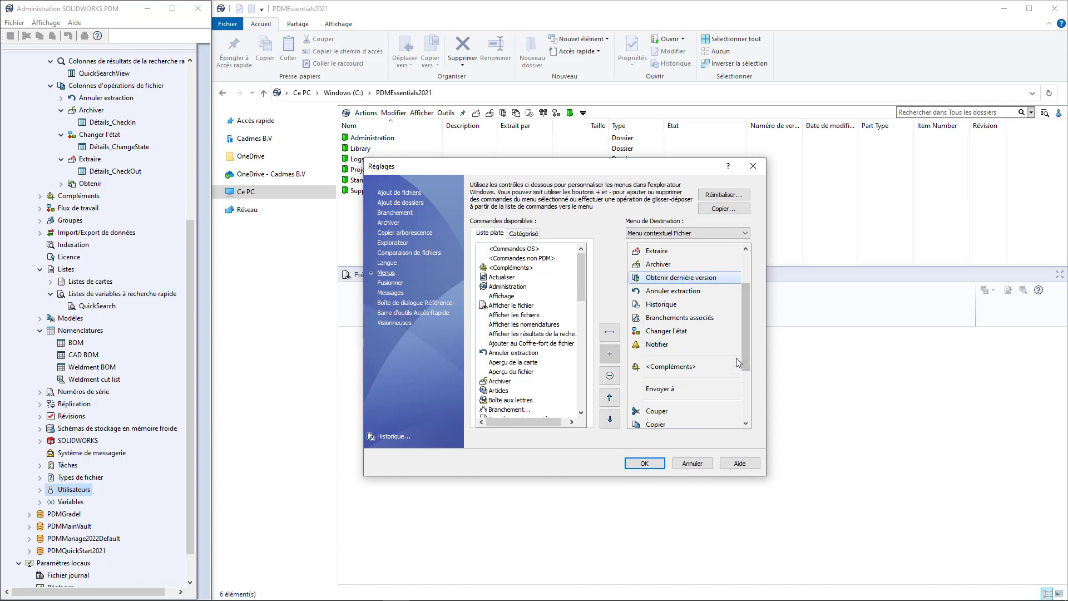
{"action": "left_click", "coordinate": [661, 321]}
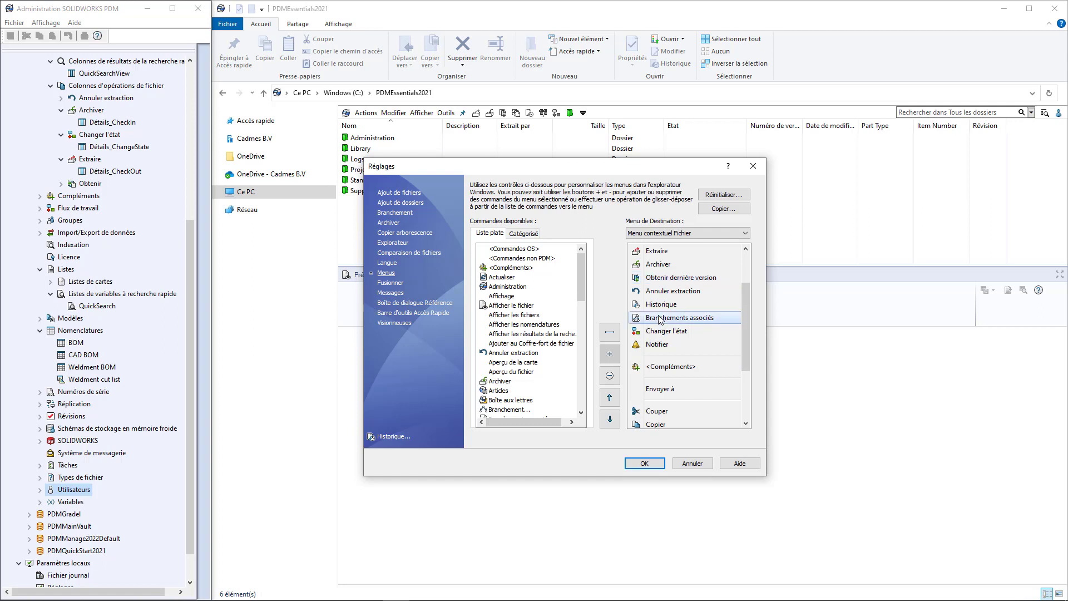
{"action": "left_click", "coordinate": [611, 377]}
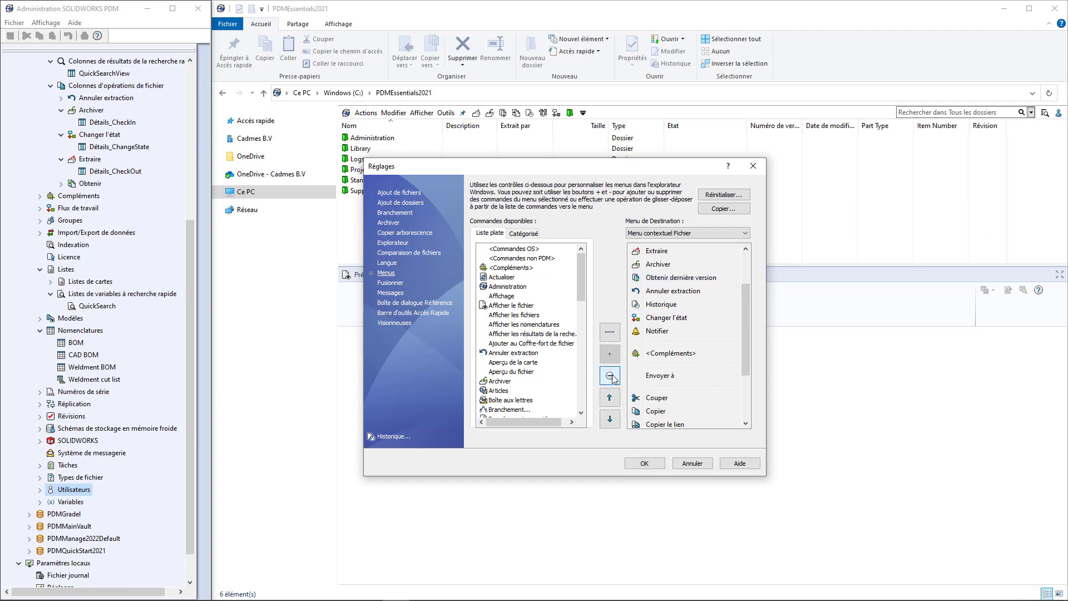
{"action": "left_click_drag", "start_coordinate": [749, 342], "coordinate": [746, 396]}
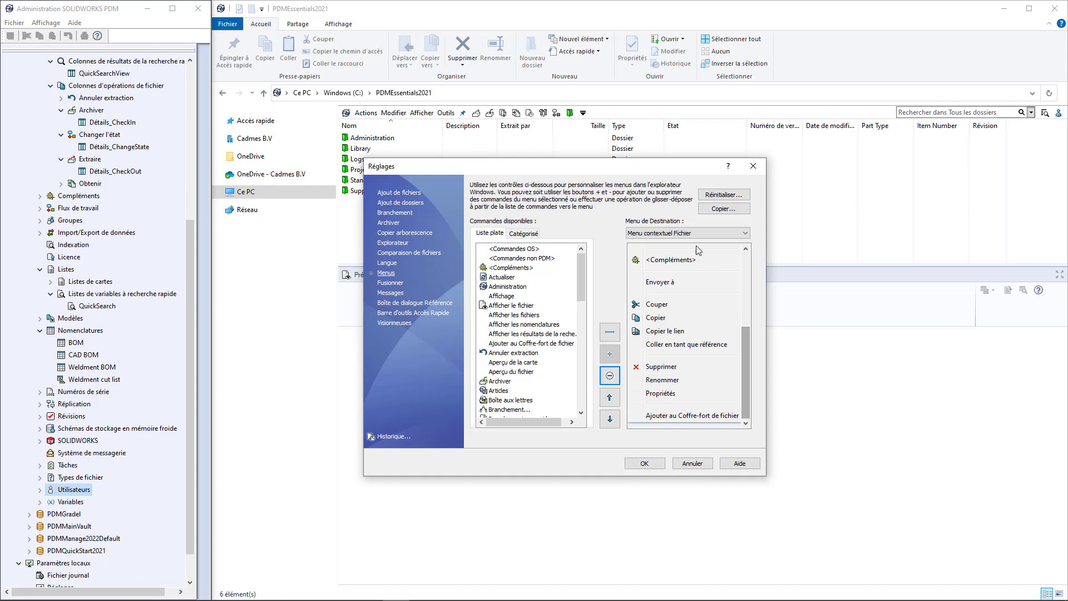
- Add the Administration command to the Menu contextuel d'arrière-plan destination and move it directly above Propriétés
{"action": "left_click", "coordinate": [695, 234]}
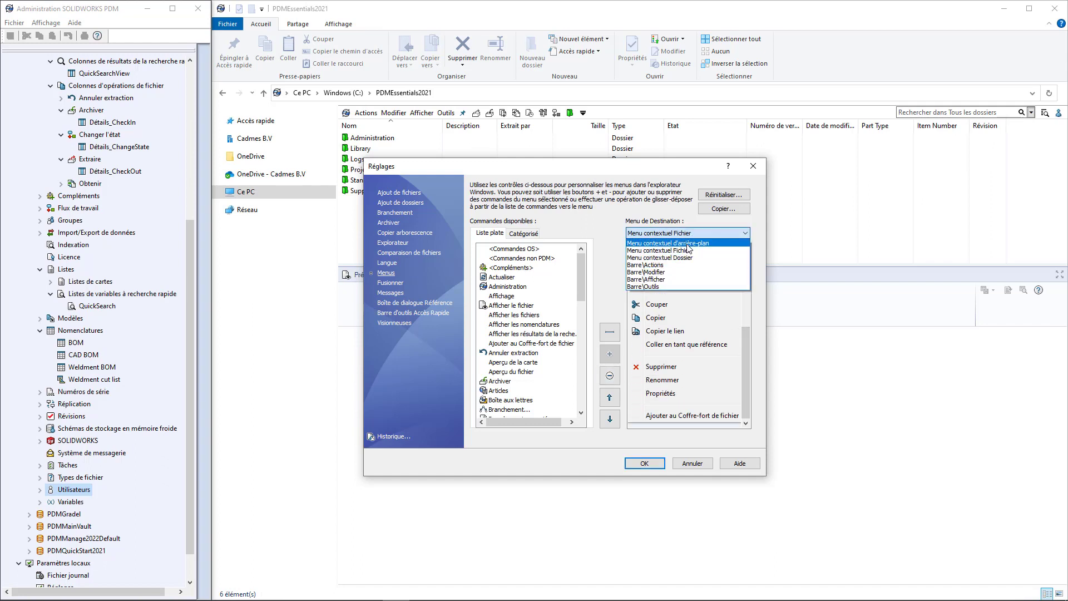
{"action": "left_click", "coordinate": [688, 244]}
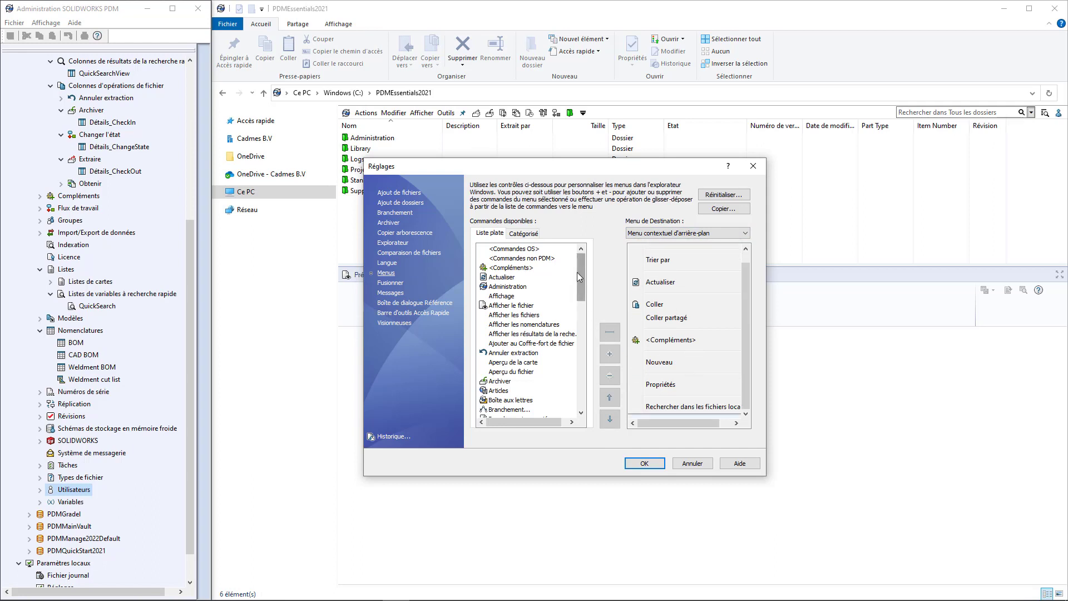
{"action": "left_click", "coordinate": [520, 286]}
{"action": "left_click", "coordinate": [610, 353]}
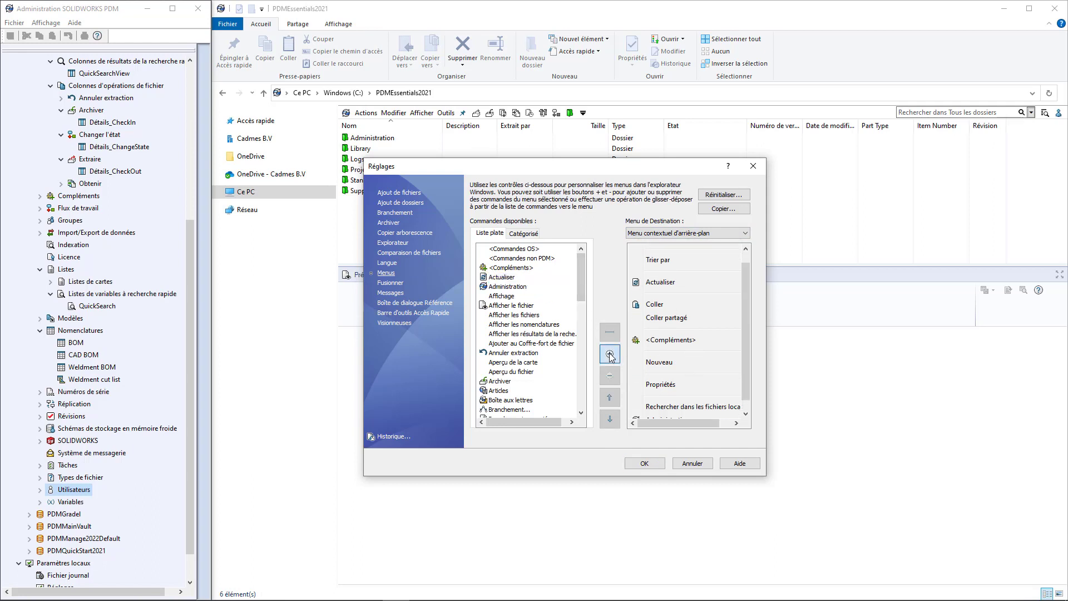
{"action": "scroll", "coordinate": [747, 396], "scroll_direction": "down", "scroll_amount": 1}
{"action": "left_click", "coordinate": [667, 411]}
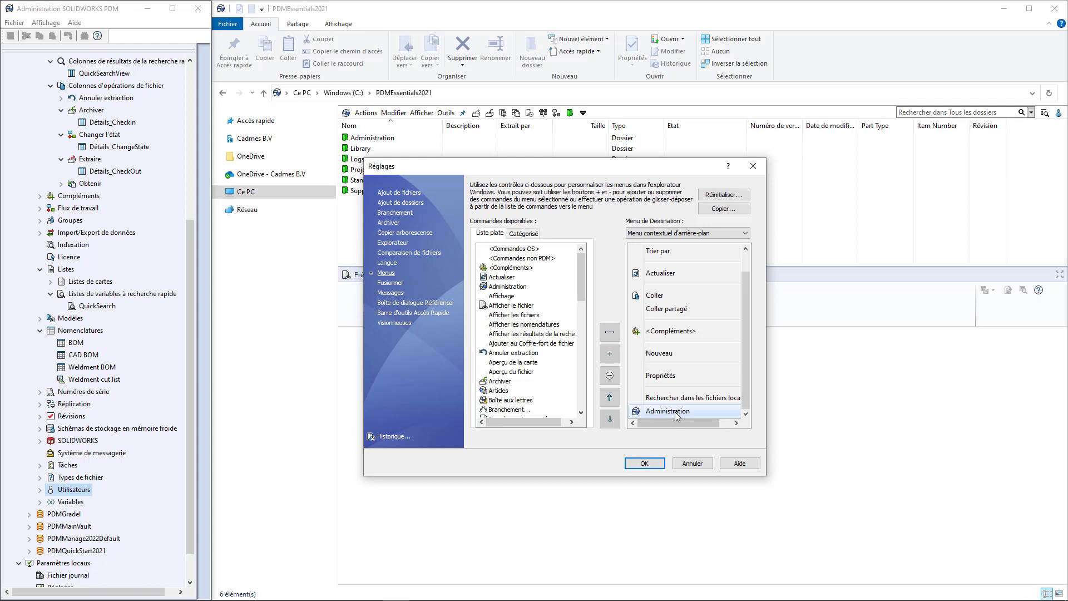
{"action": "left_click", "coordinate": [610, 398]}
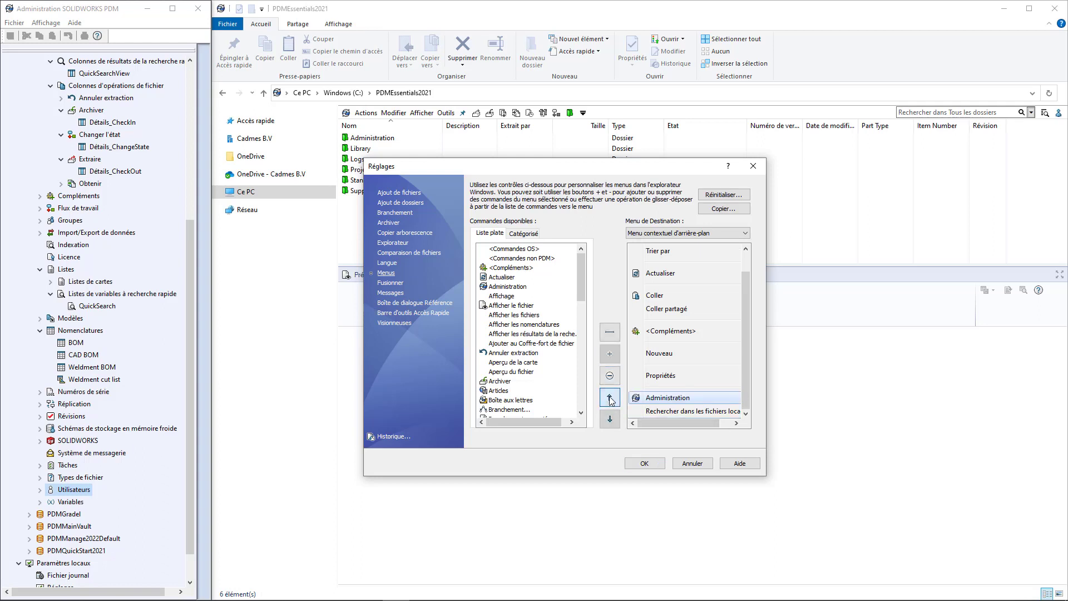
{"action": "left_click", "coordinate": [610, 397]}
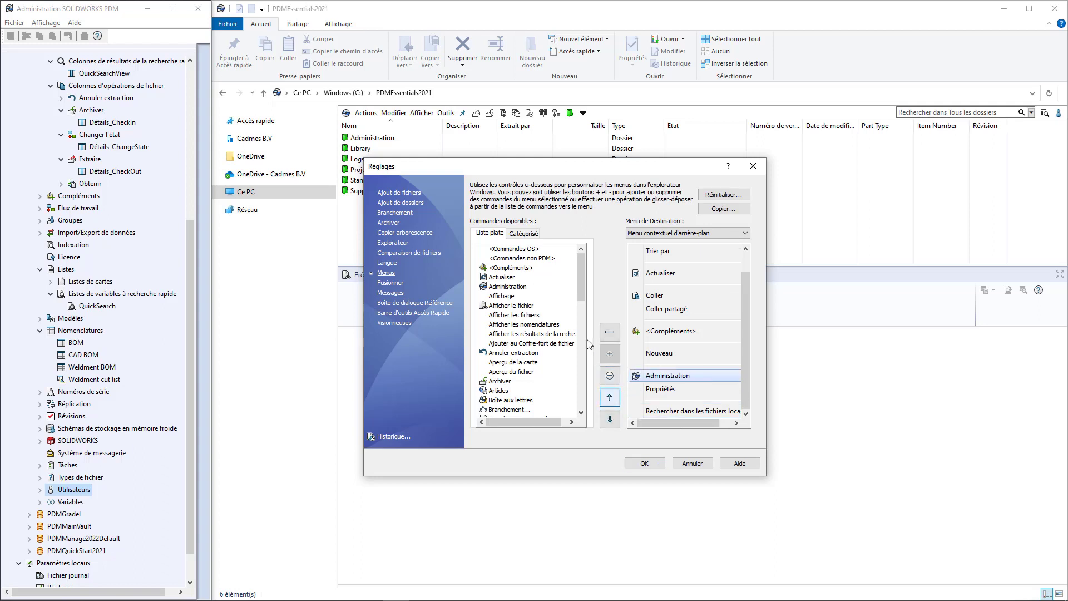
- Add the Travailler hors ligne command to the background context menu and move it directly above Administration
{"action": "left_click_drag", "start_coordinate": [579, 272], "coordinate": [576, 389]}
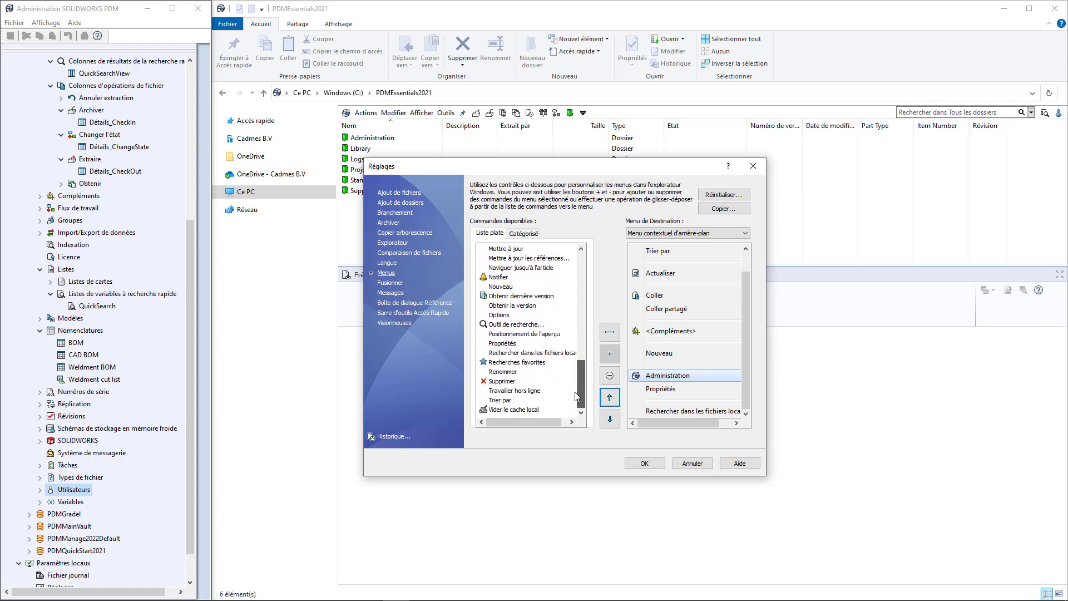
{"action": "left_click", "coordinate": [528, 391]}
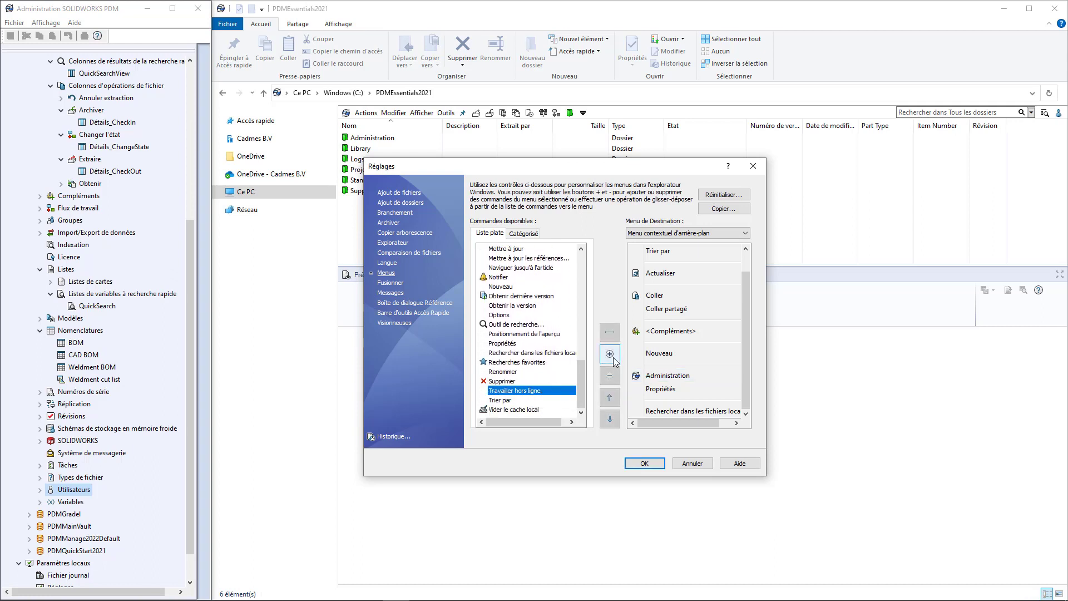
{"action": "left_click", "coordinate": [611, 354]}
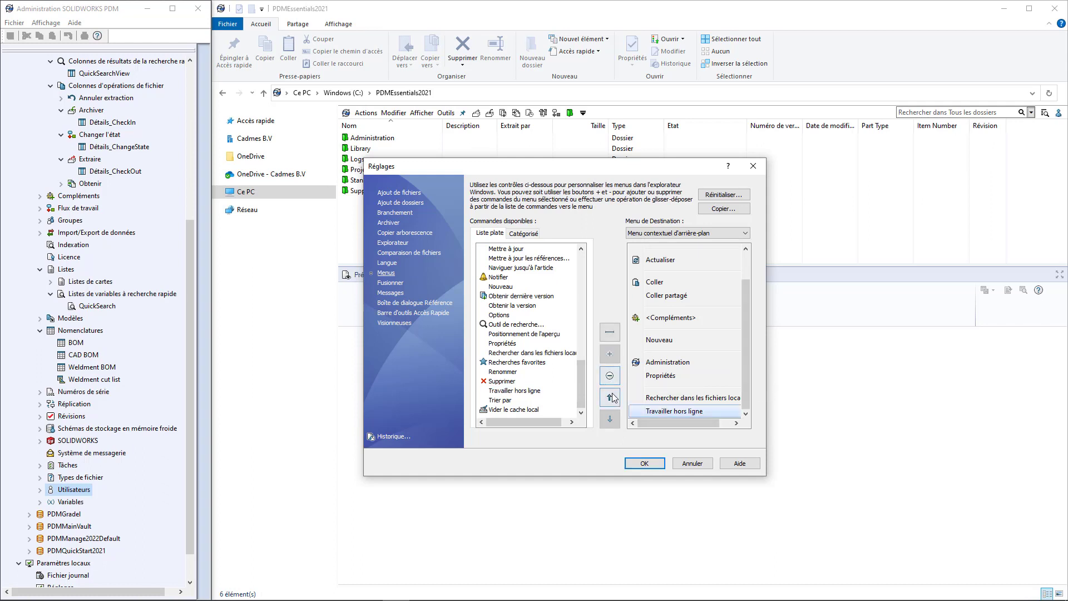
{"action": "left_click", "coordinate": [609, 397]}
{"action": "left_click", "coordinate": [609, 397]}
{"action": "left_click", "coordinate": [610, 398]}
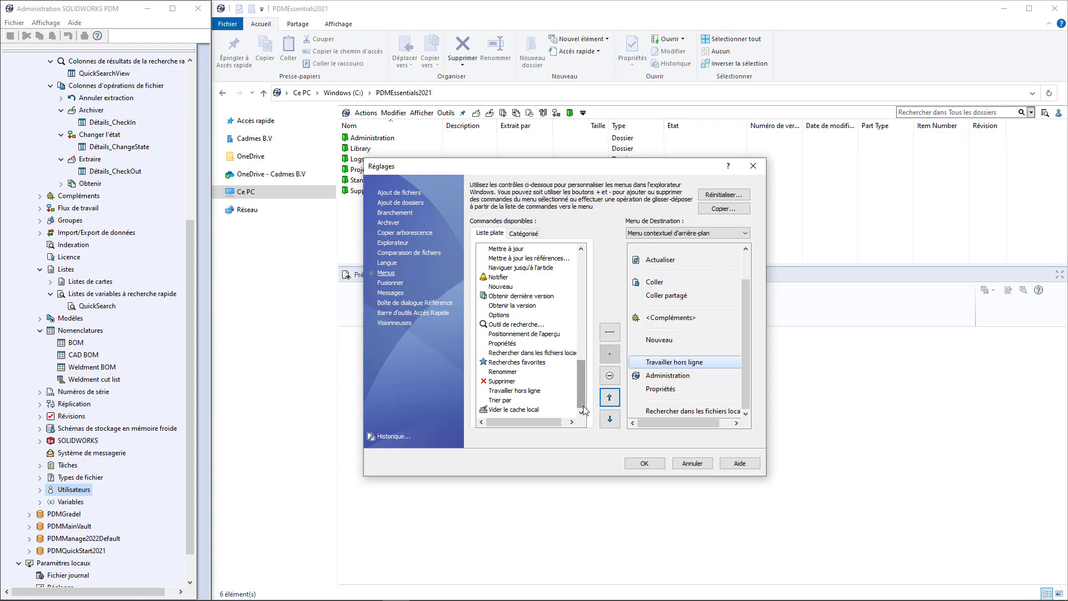
- Add the Vider le cache local command to the background context menu and move it directly above Travailler hors ligne
{"action": "left_click", "coordinate": [537, 409]}
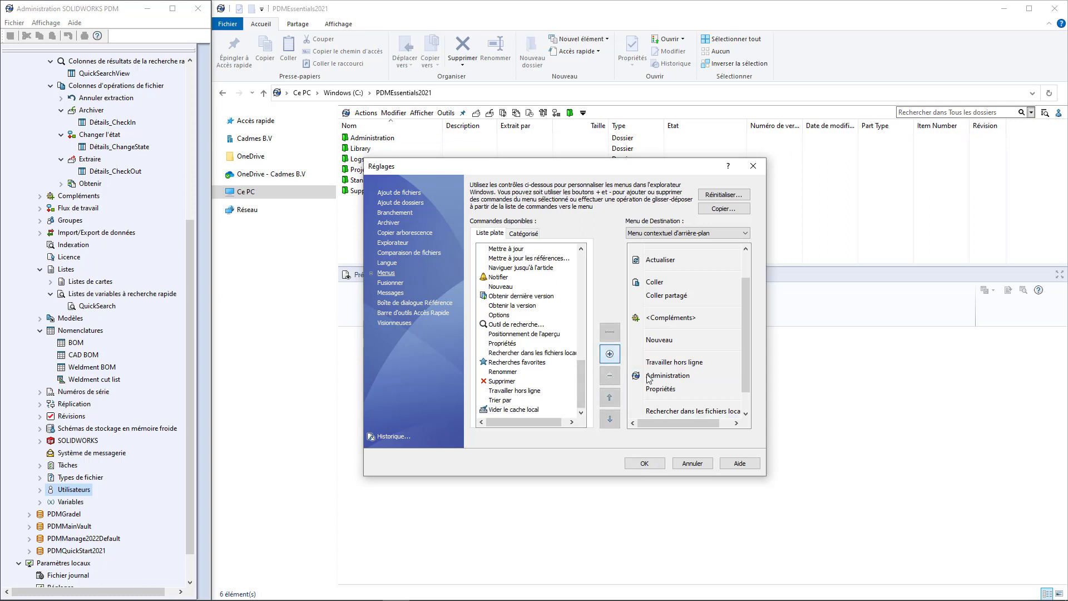
{"action": "left_click", "coordinate": [610, 354]}
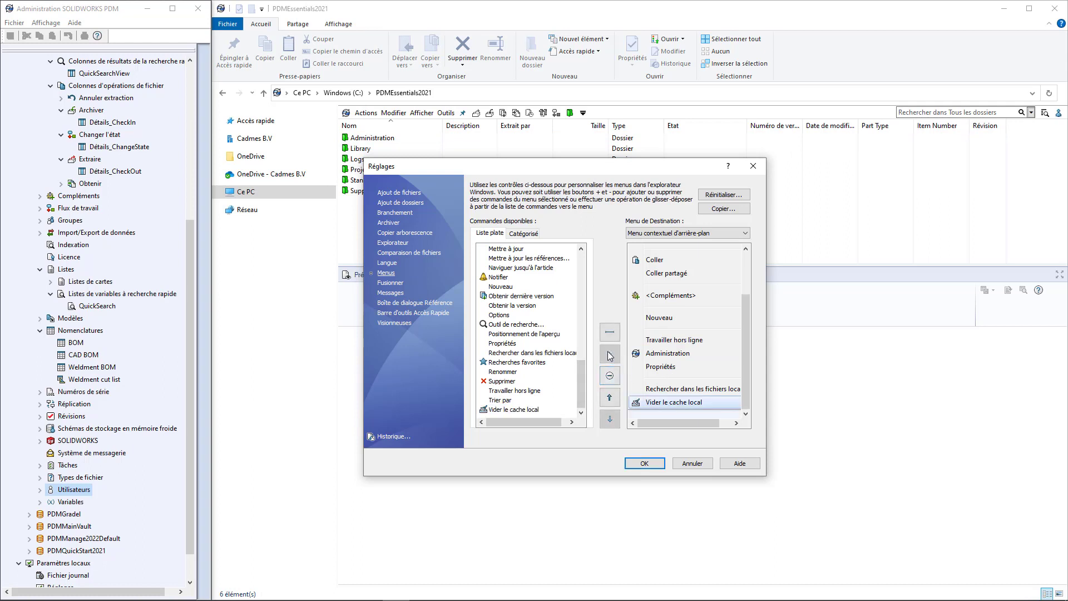
{"action": "left_click", "coordinate": [609, 397]}
{"action": "left_click", "coordinate": [610, 398]}
{"action": "left_click", "coordinate": [609, 397]}
{"action": "left_click", "coordinate": [610, 397]}
{"action": "left_click", "coordinate": [609, 397]}
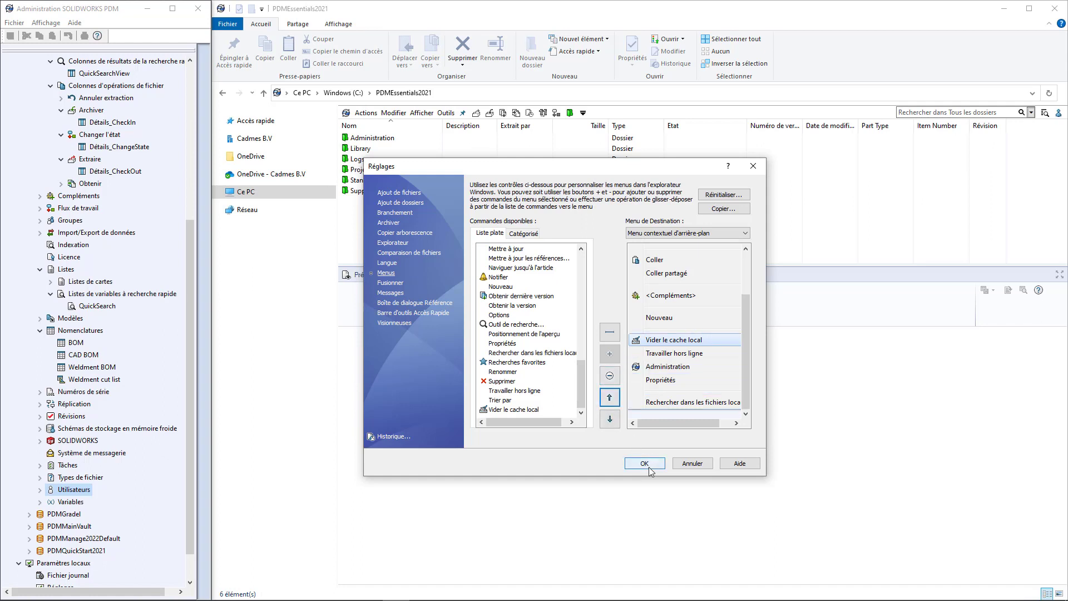
- Look through the Barre\Actions destination and the categorised list of available commands, and accept the menu settings
{"action": "left_click", "coordinate": [711, 234]}
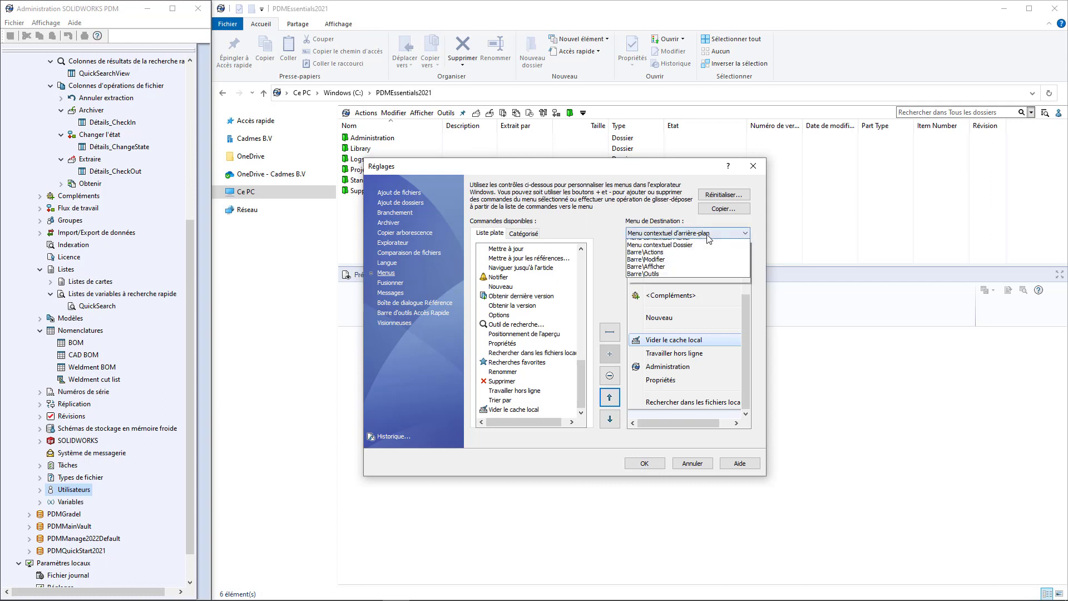
{"action": "left_click", "coordinate": [676, 265]}
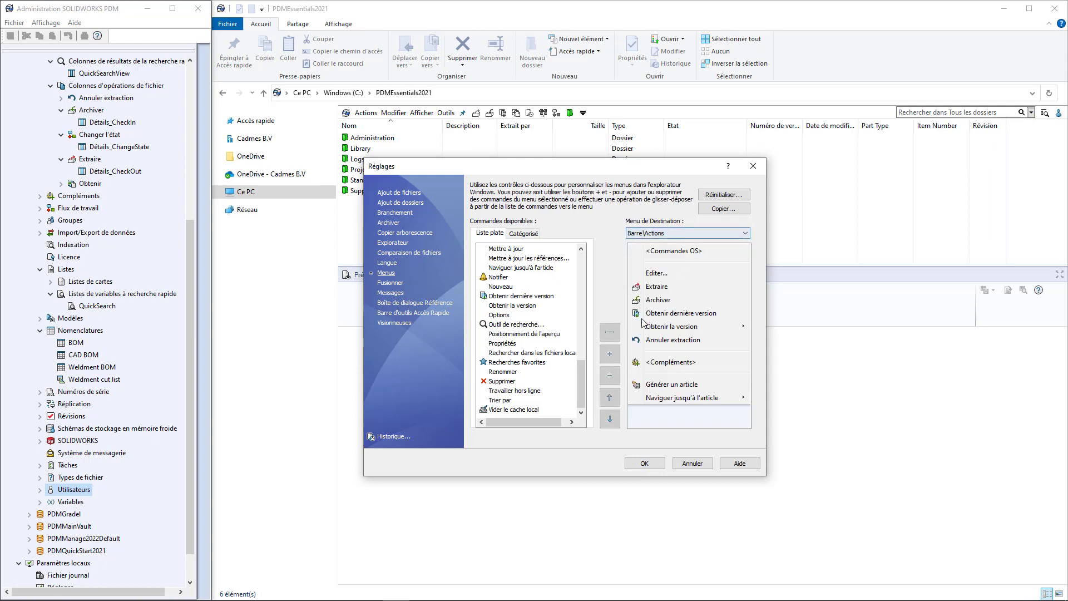
{"action": "left_click", "coordinate": [667, 237]}
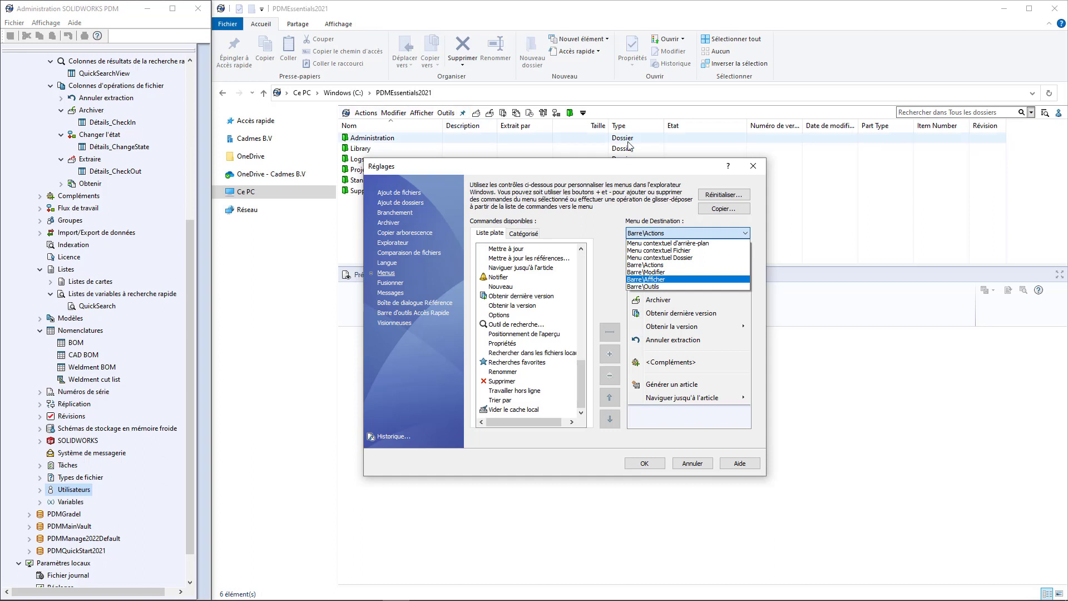
{"action": "left_click", "coordinate": [666, 233]}
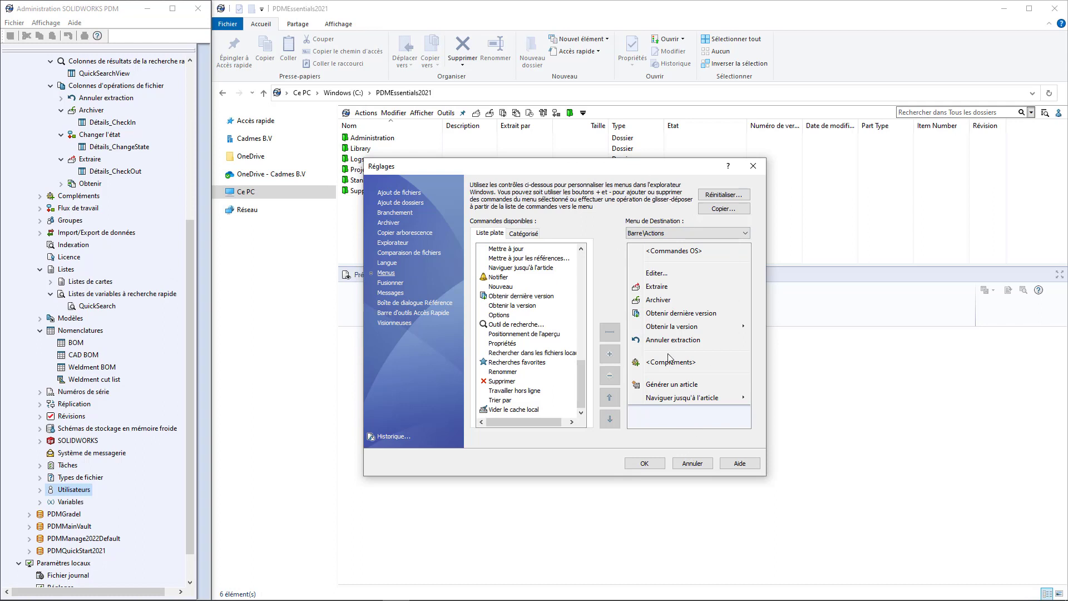
{"action": "left_click", "coordinate": [531, 234]}
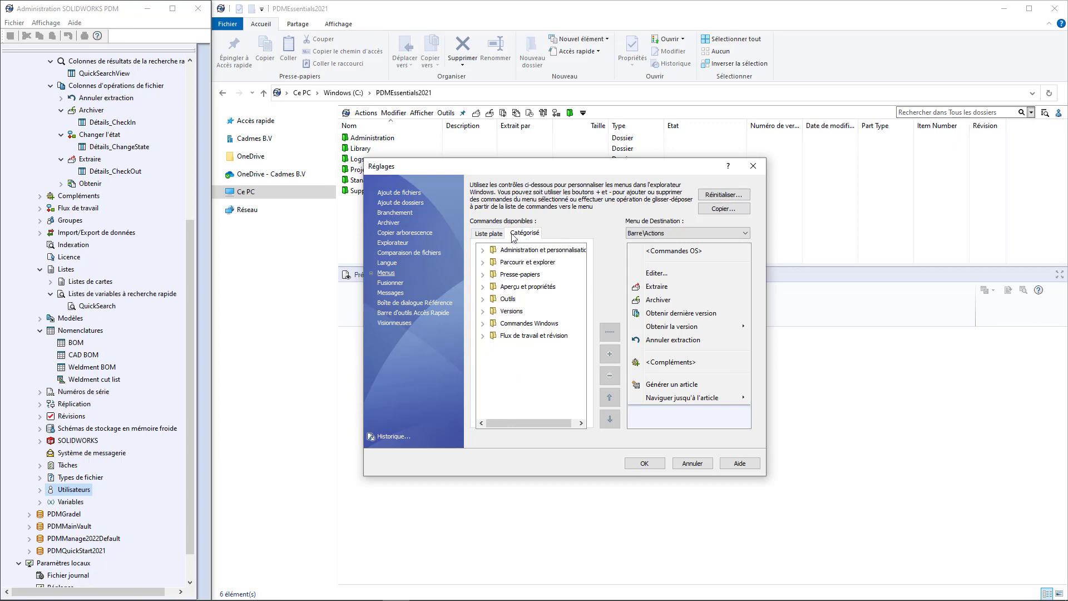
{"action": "left_click", "coordinate": [491, 236]}
{"action": "left_click", "coordinate": [644, 463]}
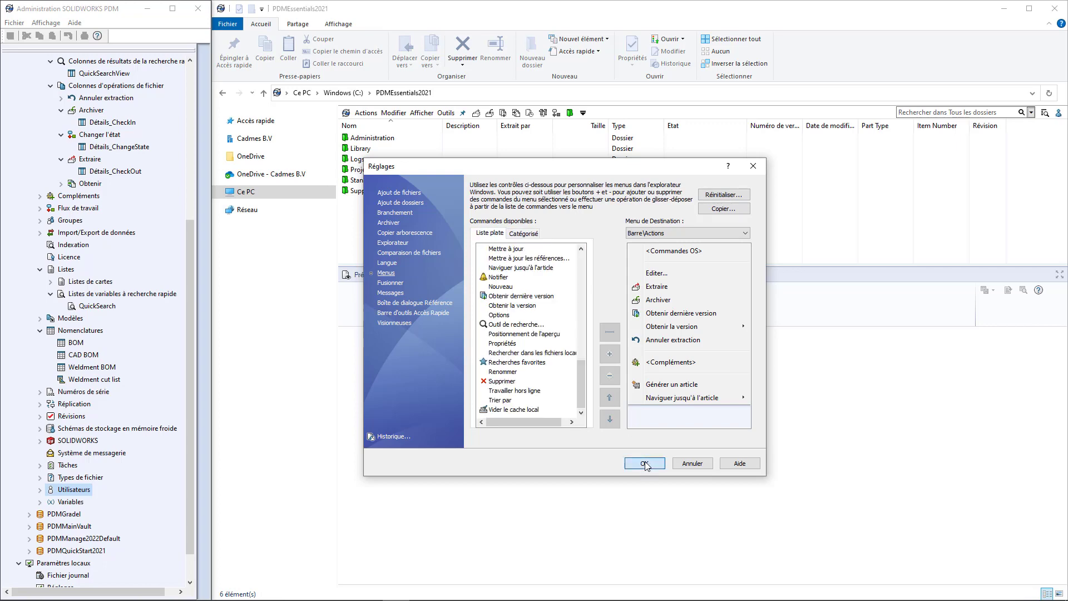
- In the file explorer, log out of the vault and go to Ce PC
{"action": "left_click", "coordinate": [1058, 112]}
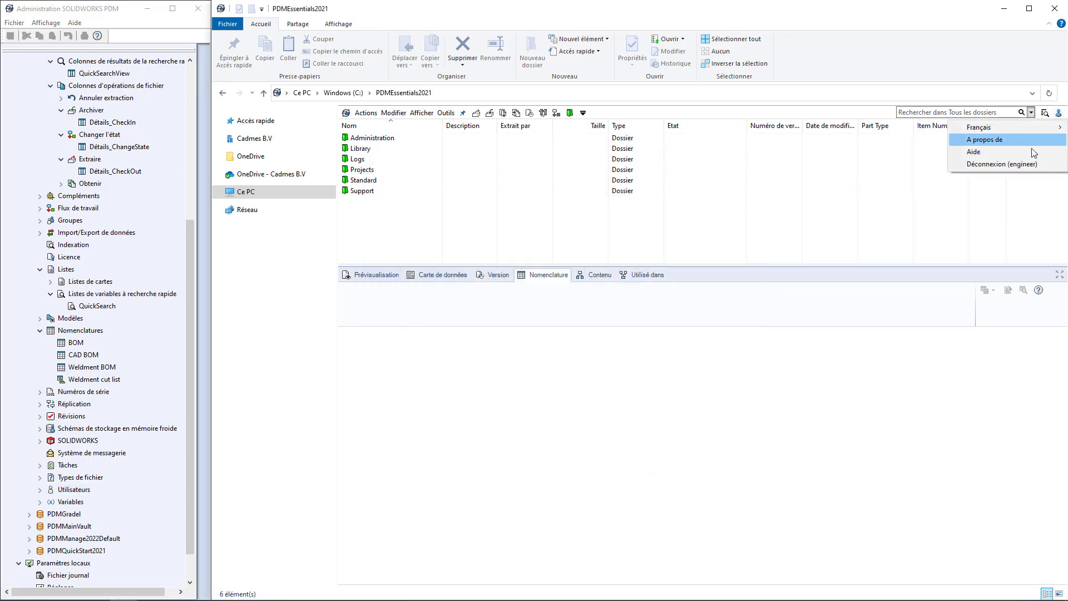
{"action": "left_click", "coordinate": [1014, 165]}
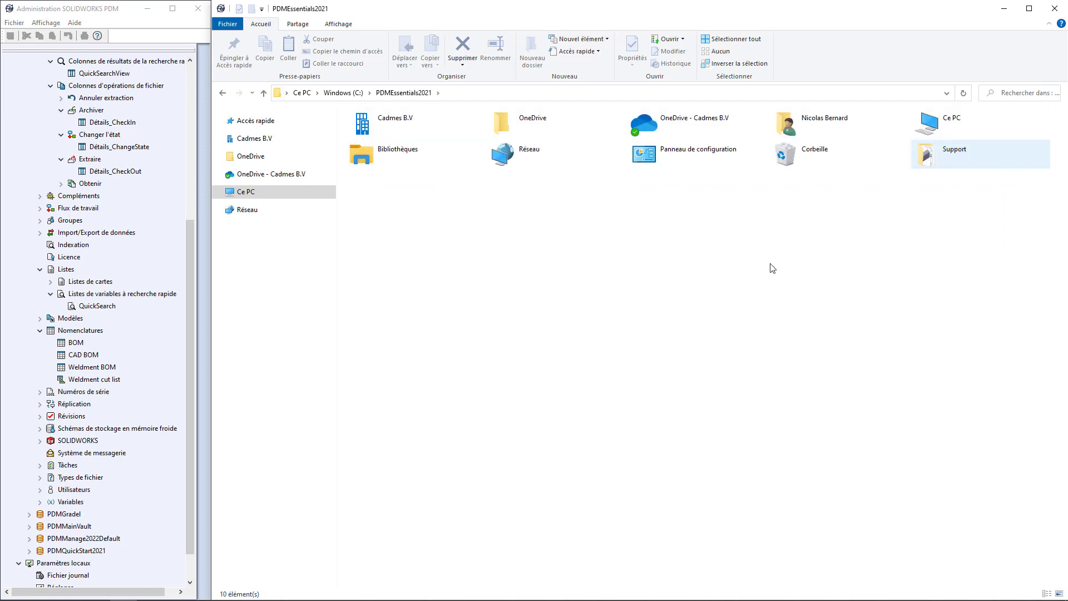
{"action": "left_click", "coordinate": [947, 121]}
{"action": "double_click", "coordinate": [946, 121]}
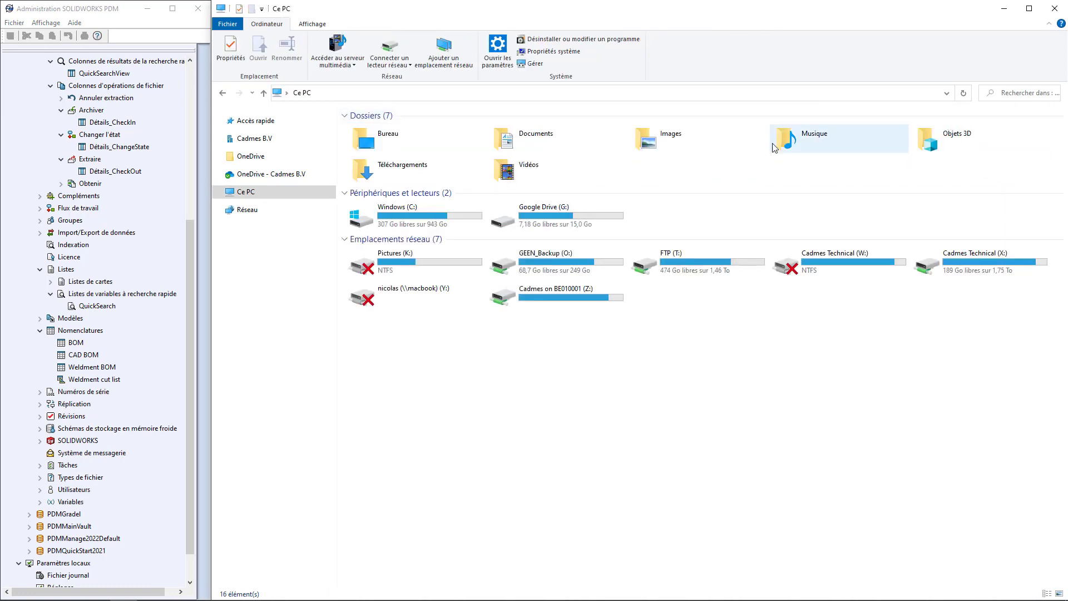
- Reopen the PDMEssentials2021 vault from the Windows (C:) drive and view the background context menu in its root
{"action": "double_click", "coordinate": [428, 223]}
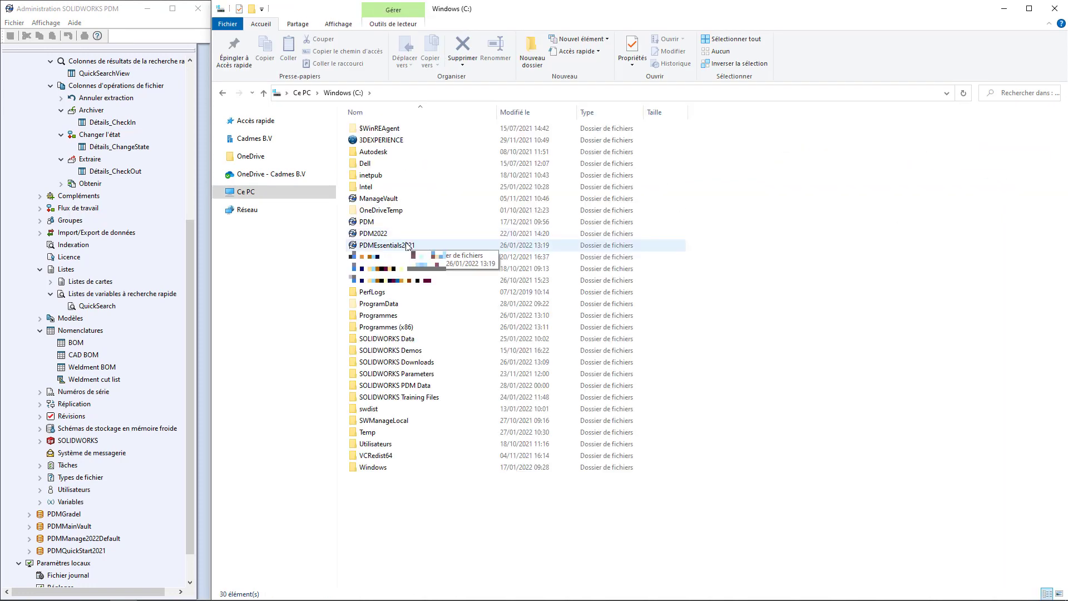
{"action": "double_click", "coordinate": [409, 246]}
{"action": "left_click", "coordinate": [741, 360]}
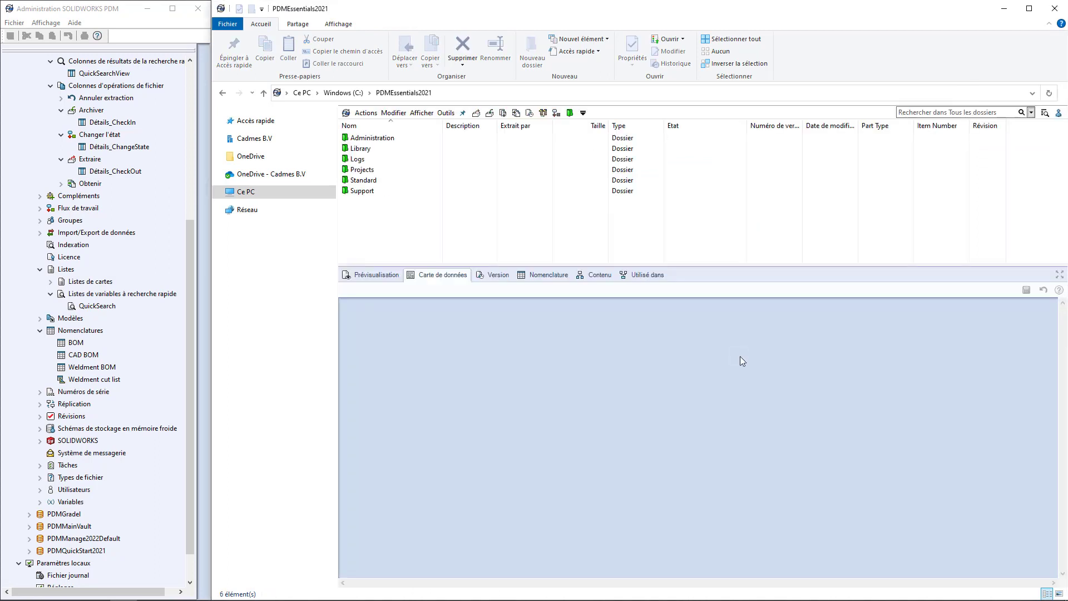
{"action": "right_click", "coordinate": [417, 218]}
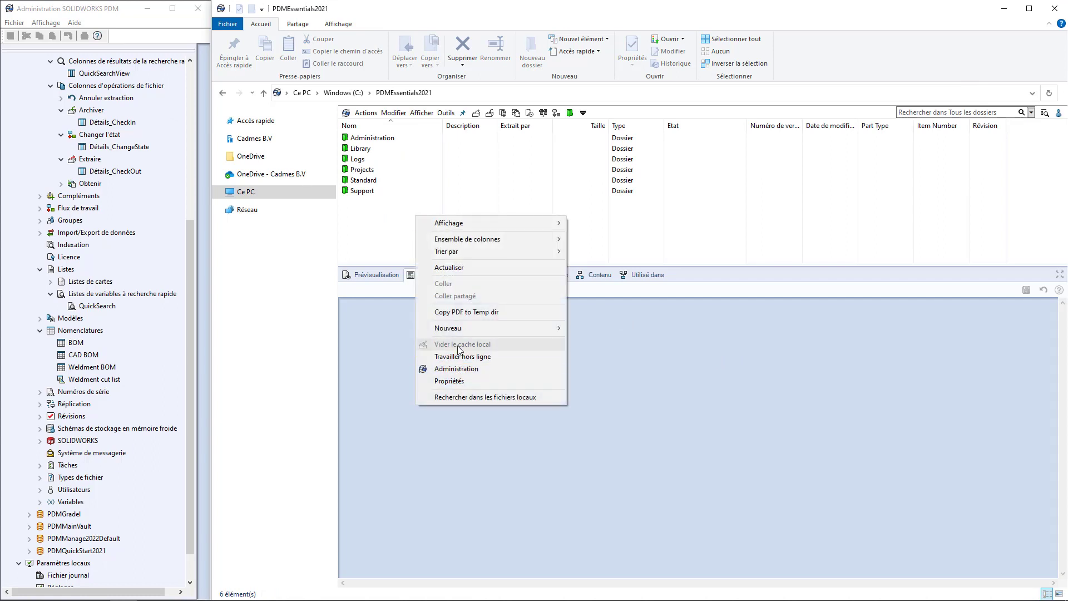
- Search all folders of the vault for *sldasm and view the context menu of the first assembly in the results
{"action": "left_click", "coordinate": [377, 231]}
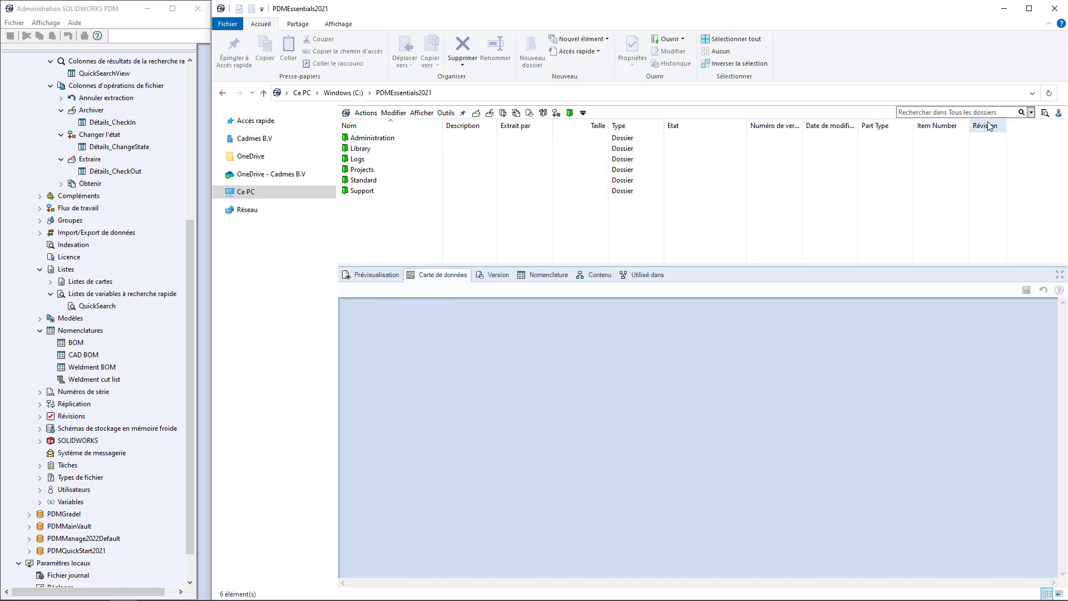
{"action": "left_click", "coordinate": [967, 112]}
{"action": "left_click", "coordinate": [933, 136]}
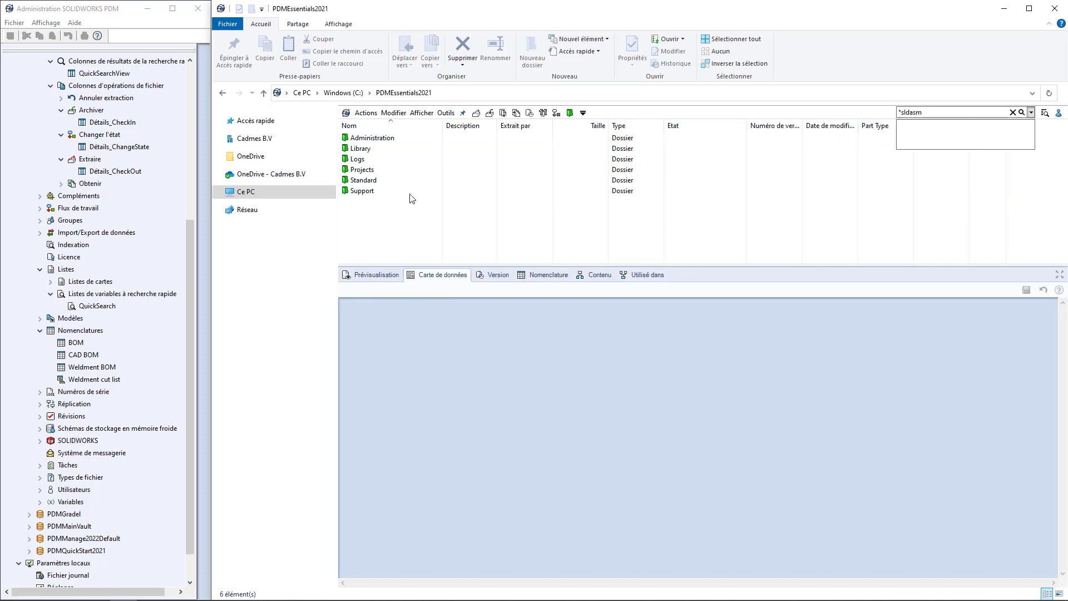
{"action": "right_click", "coordinate": [385, 139]}
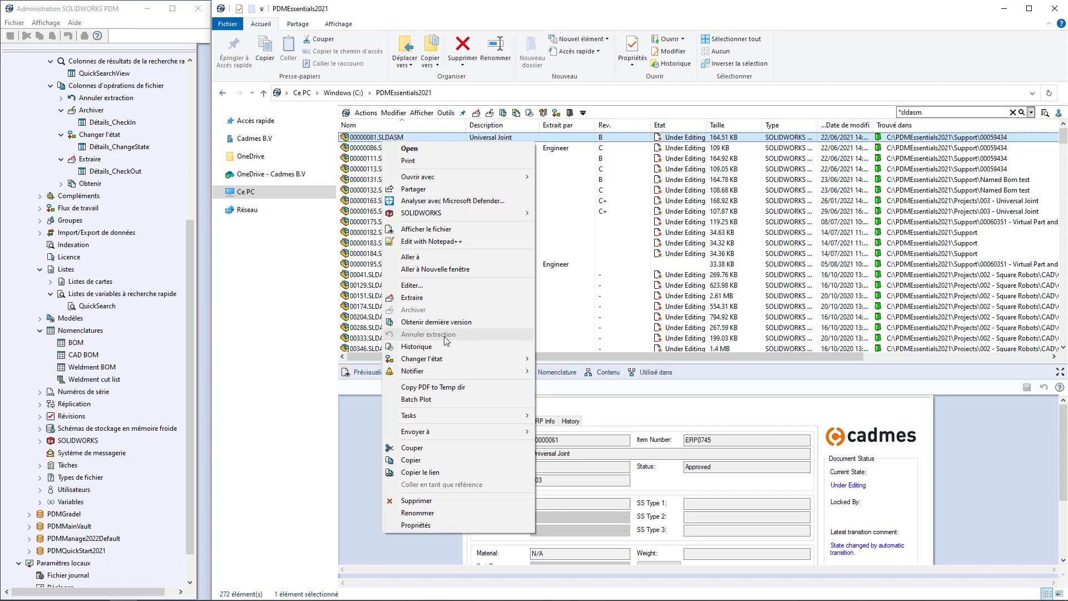
{"action": "left_click", "coordinate": [769, 15]}
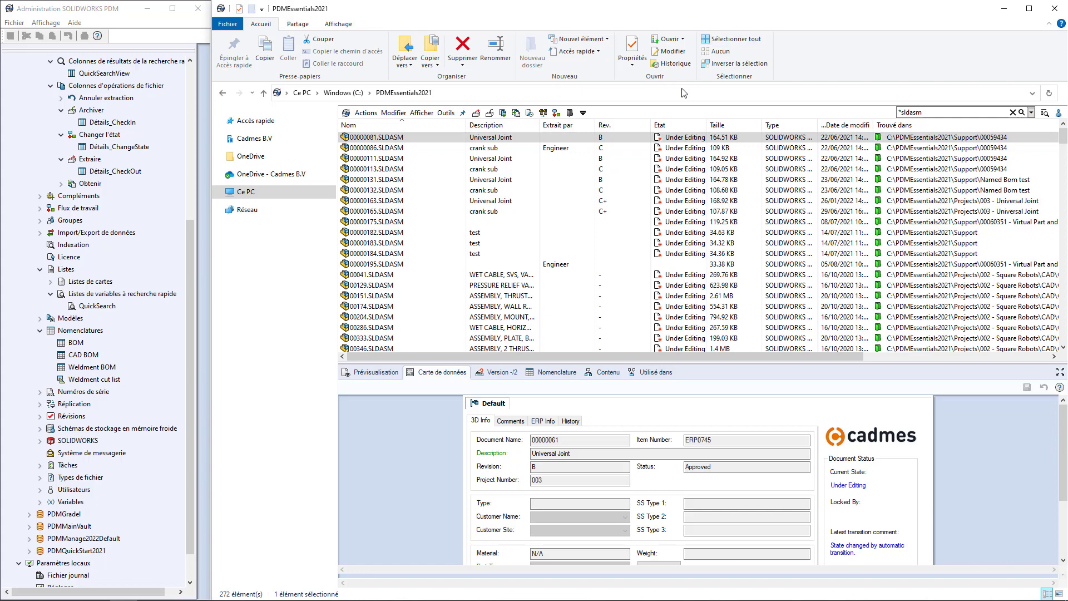
- In the administration tool's Utilisateurs settings, set Explorateur to Afficher uniquement les fichiers qui appartiennent au coffre-fort de fichiers, view the Langue page and accept
{"action": "right_click", "coordinate": [82, 490]}
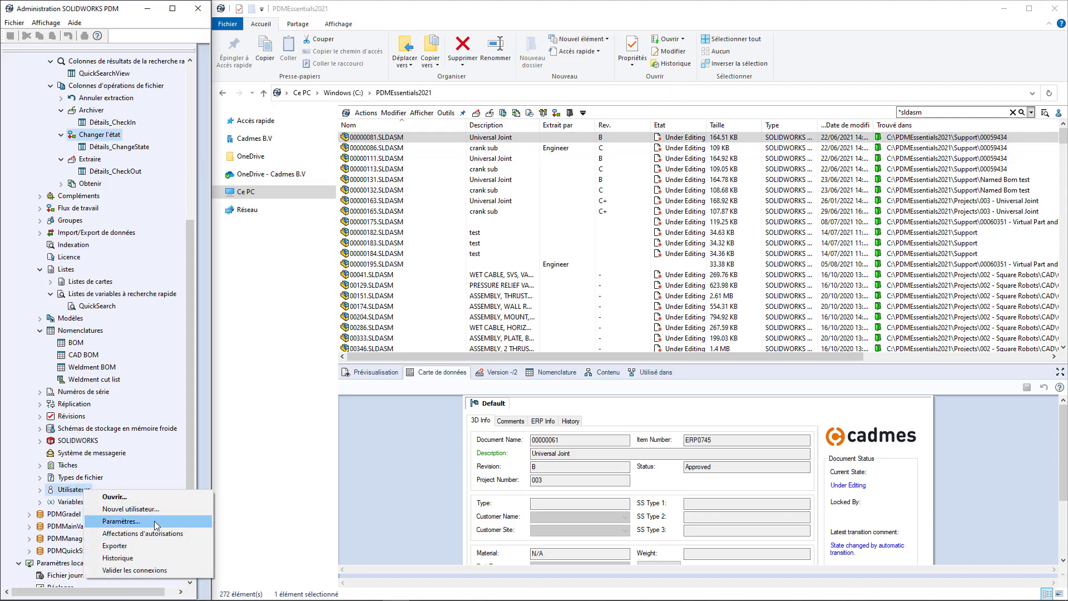
{"action": "left_click", "coordinate": [155, 523]}
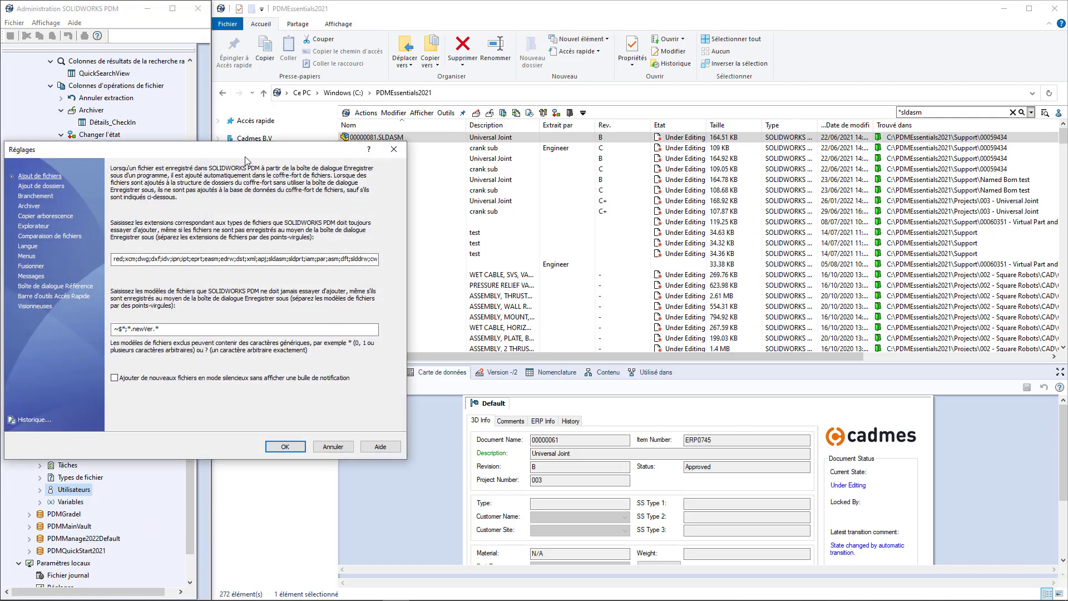
{"action": "left_click_drag", "start_coordinate": [320, 149], "coordinate": [666, 156]}
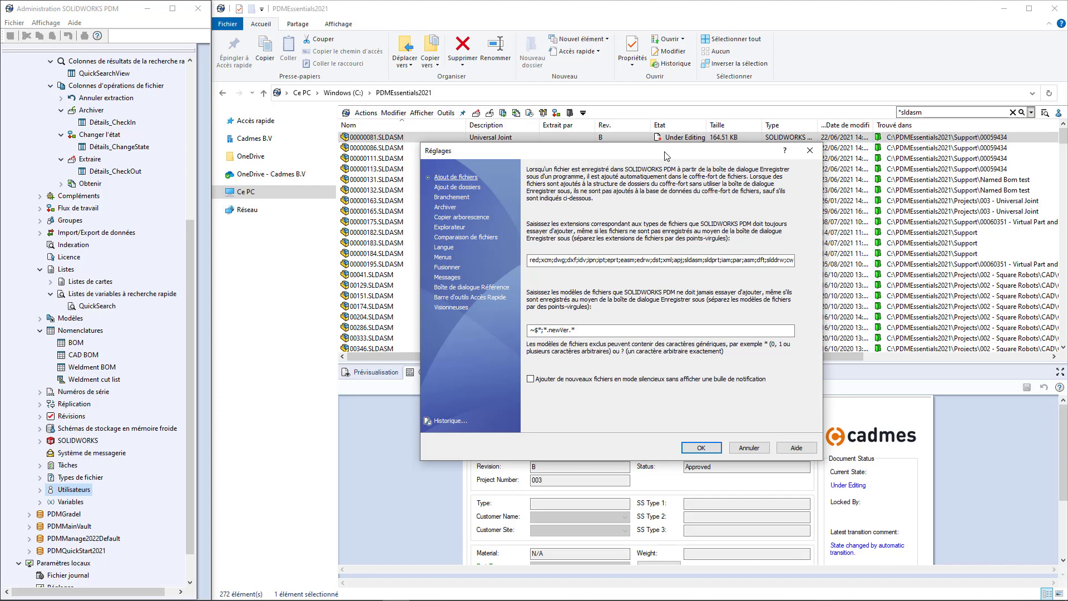
{"action": "left_click", "coordinate": [449, 228]}
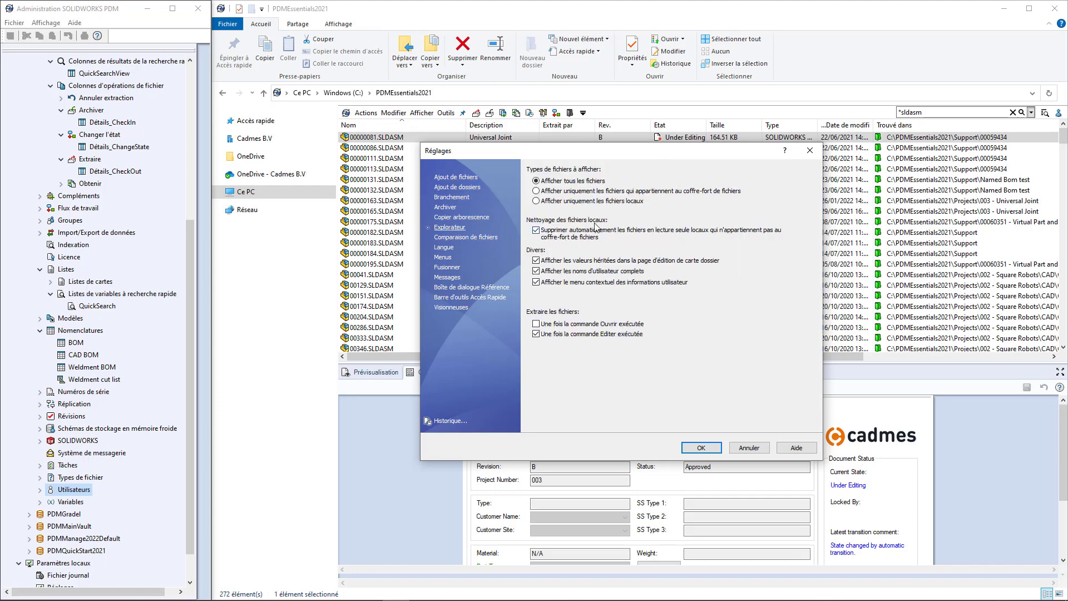
{"action": "left_click_drag", "start_coordinate": [544, 157], "coordinate": [542, 177]}
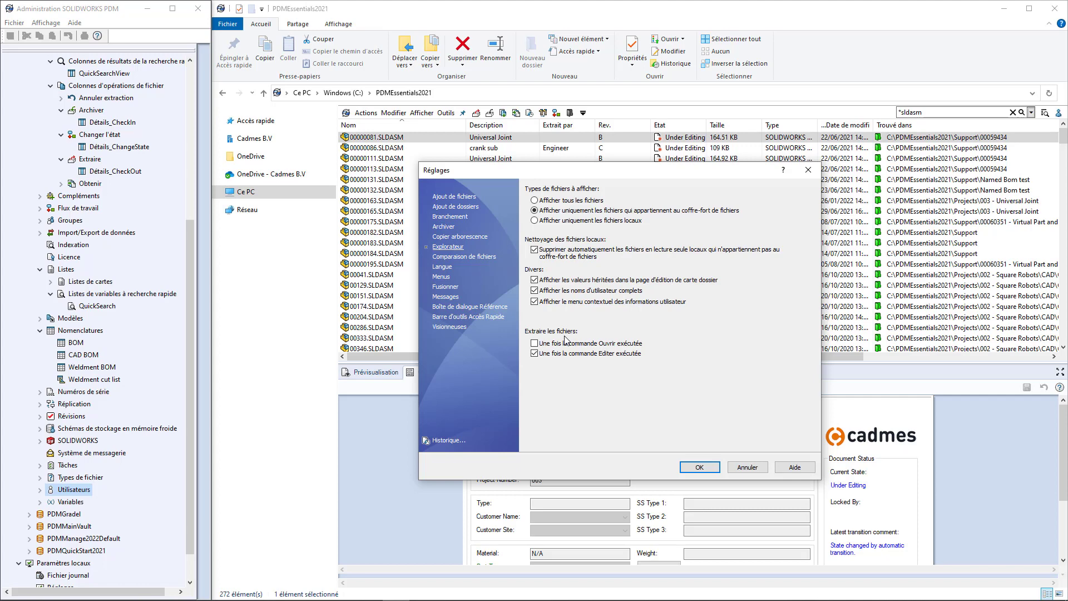
{"action": "left_click", "coordinate": [442, 268]}
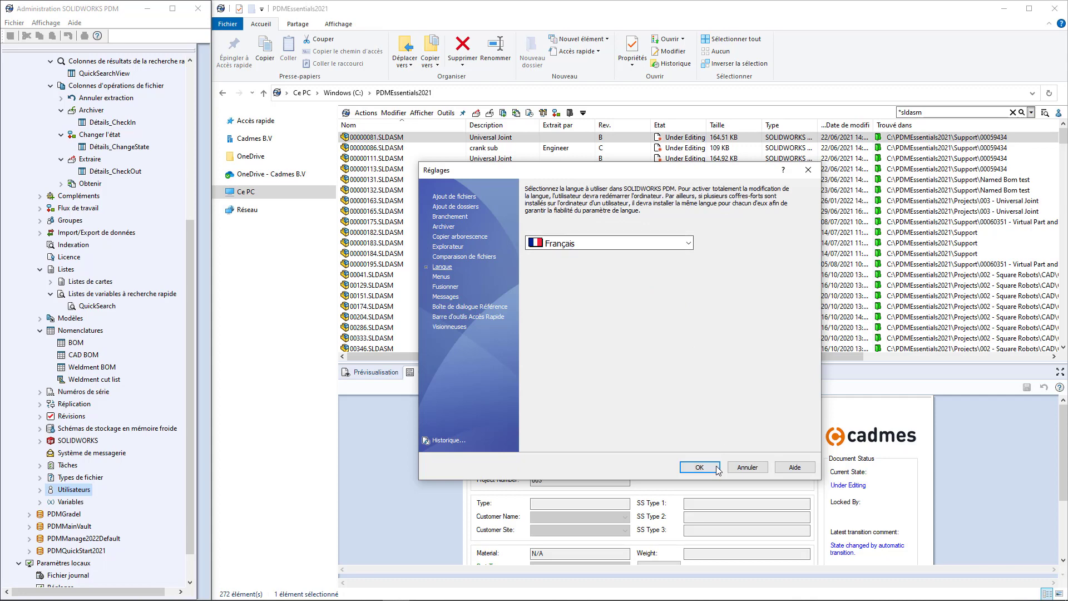
{"action": "left_click", "coordinate": [699, 467]}
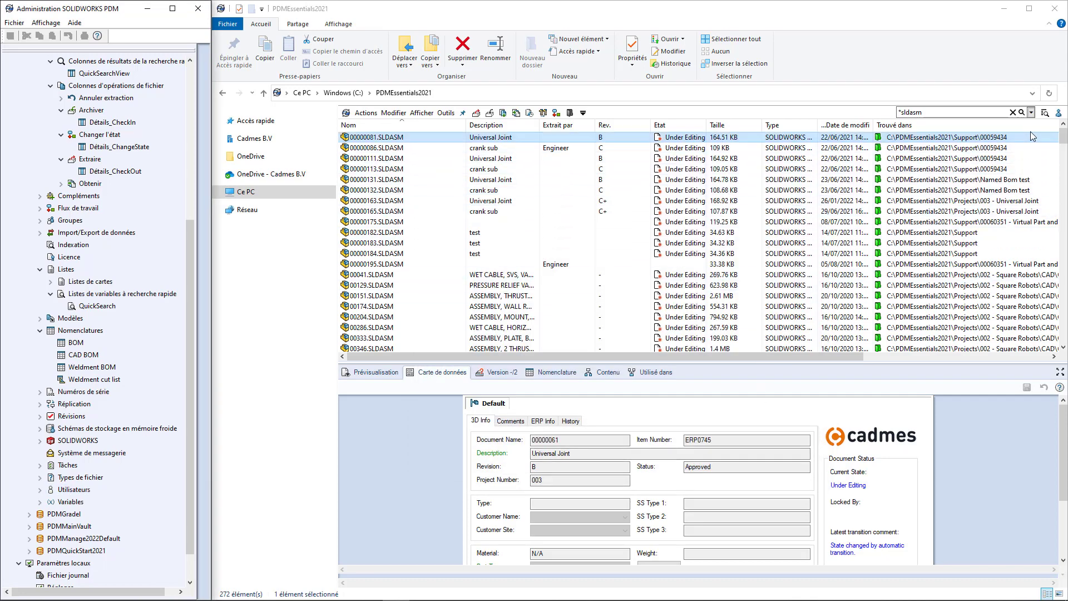
- In the file explorer, view the languages offered in the vault's user information menu, keeping Français
{"action": "left_click", "coordinate": [1059, 112]}
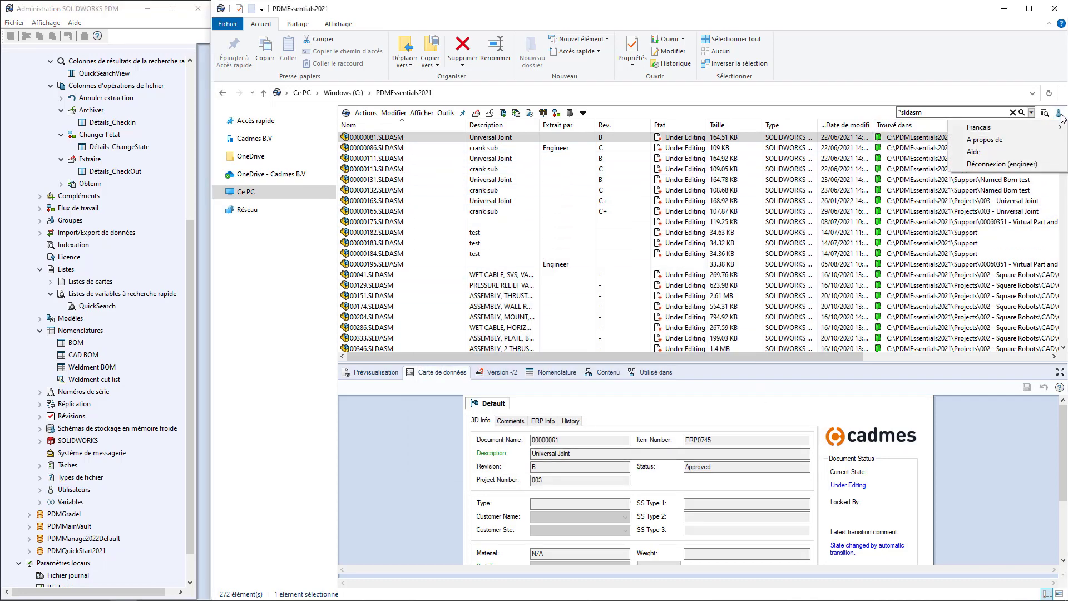
{"action": "mouse_move", "coordinate": [1037, 128]}
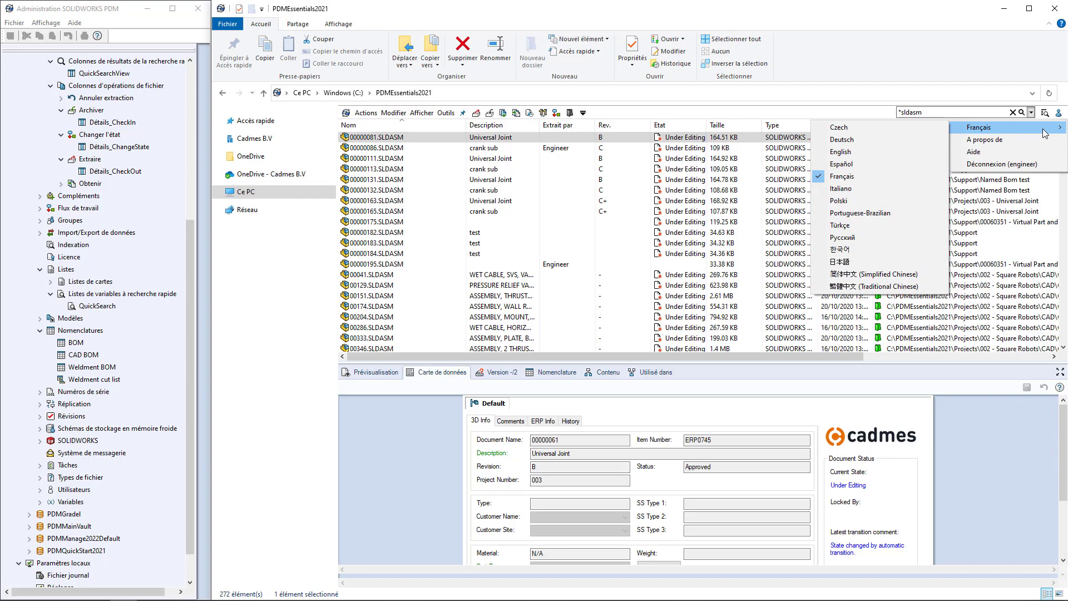
{"action": "left_click", "coordinate": [900, 24]}
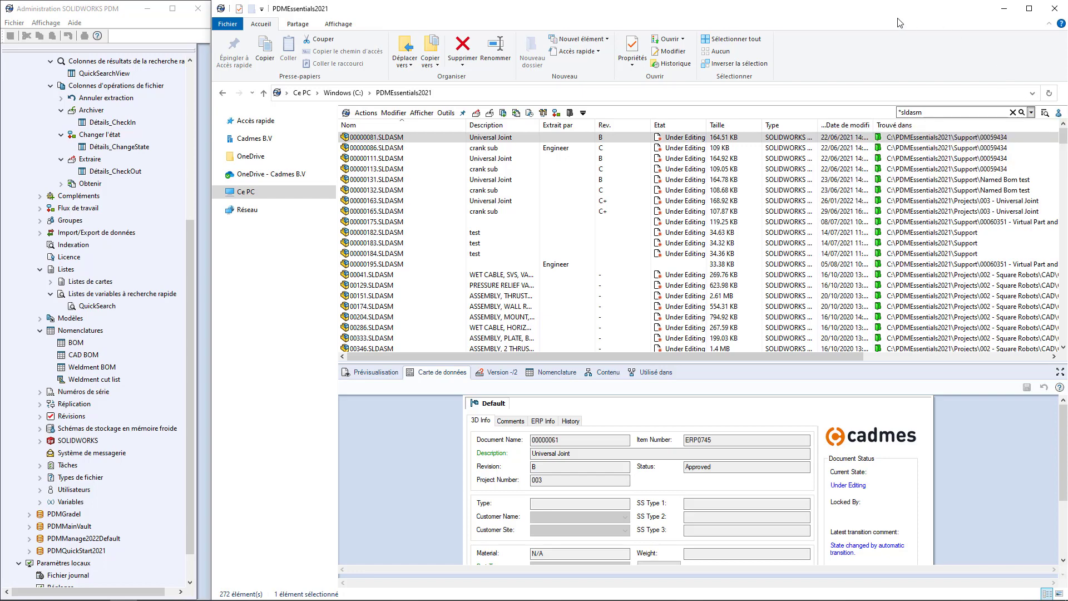